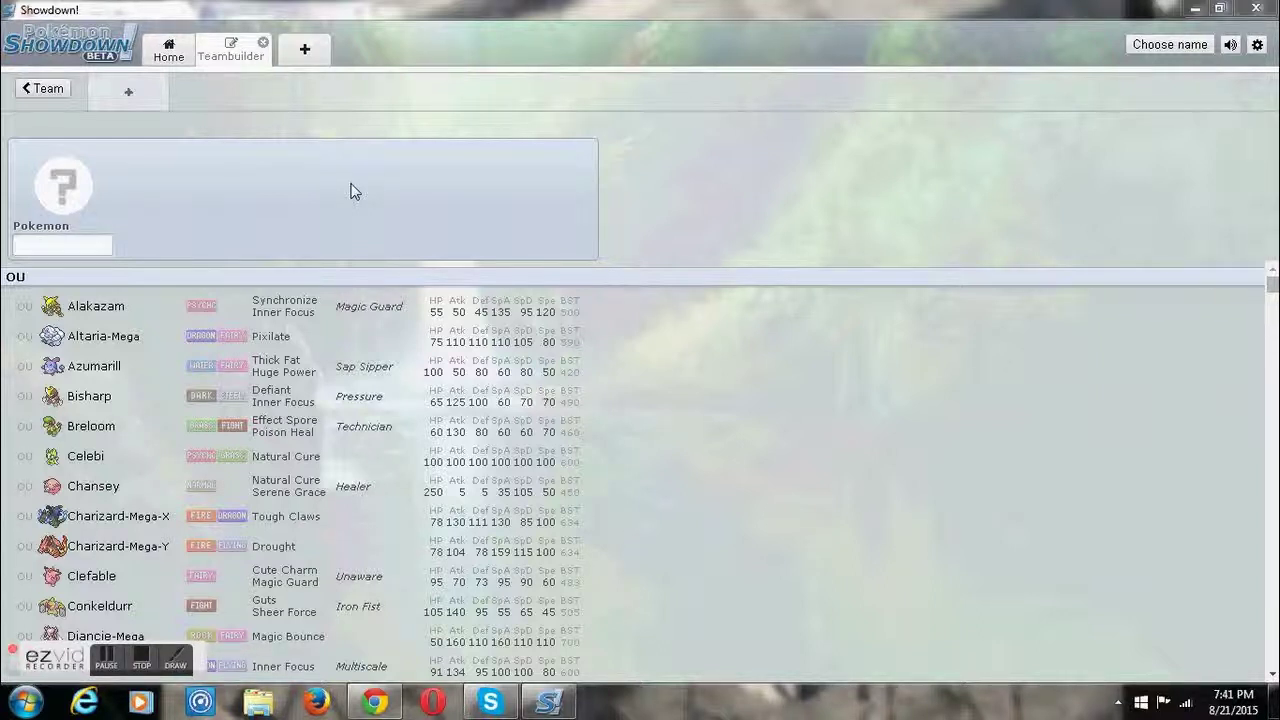
- Search the Pokémon field for 'fight' to list Fighting-type Pokémon
{"action": "left_click", "coordinate": [350, 190]}
{"action": "type", "text": "p"}
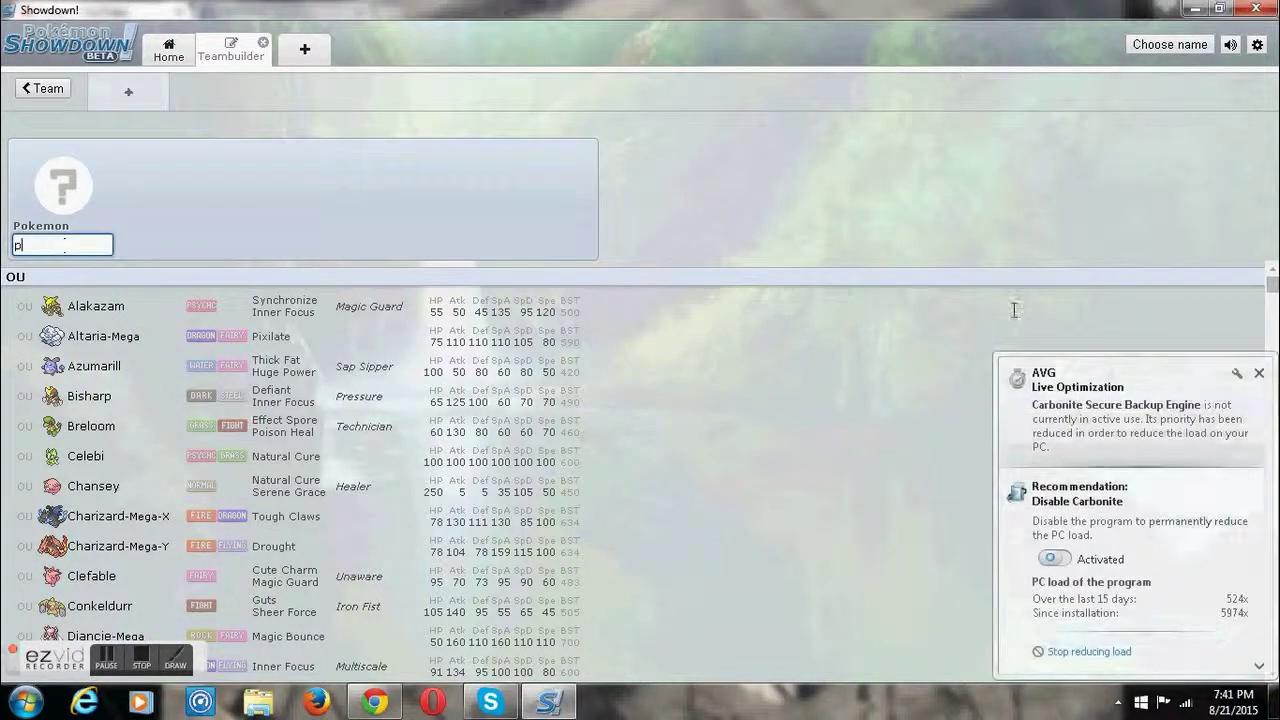
{"action": "type", "text": "i"}
{"action": "left_click", "coordinate": [1259, 373]}
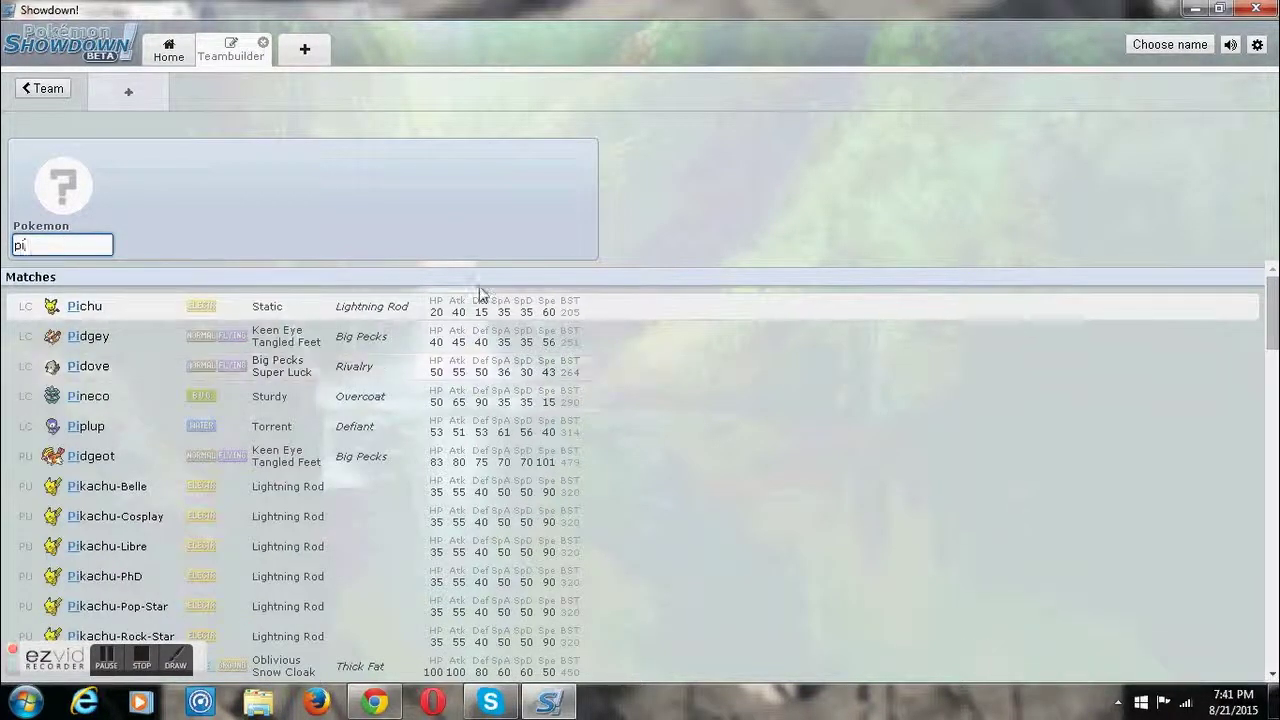
{"action": "type", "text": "m"}
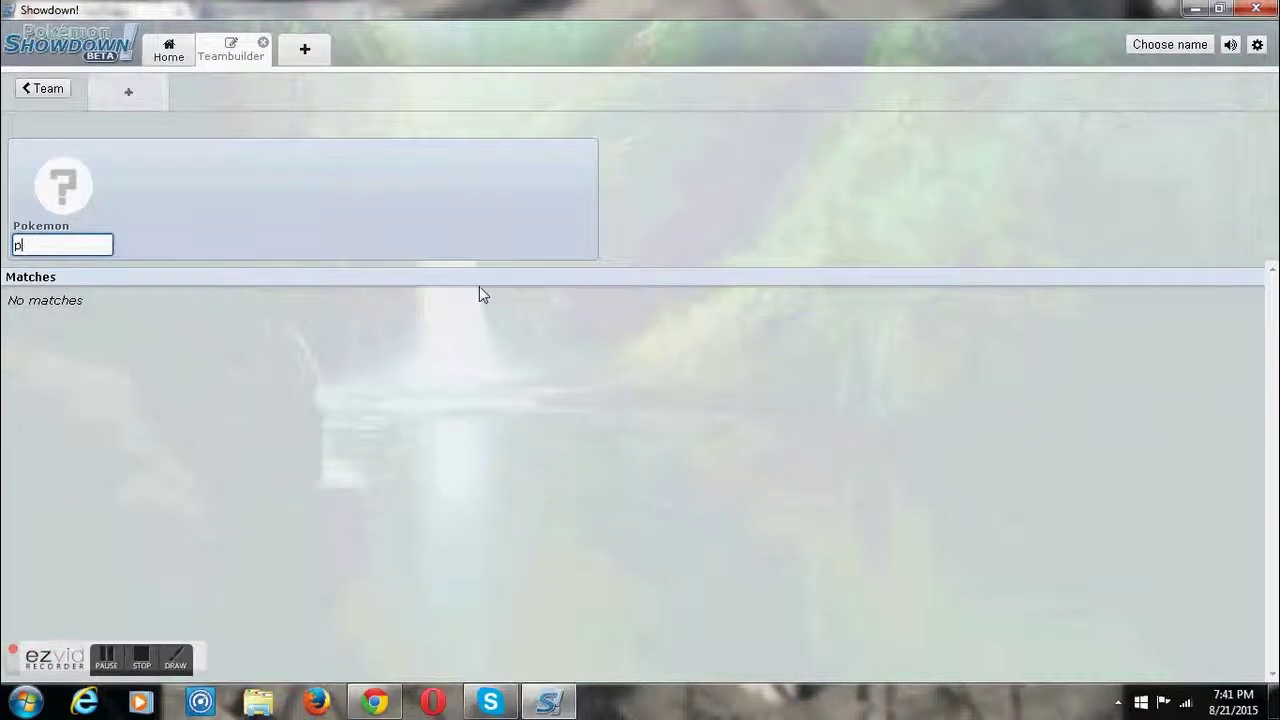
{"action": "type", "text": "mat"}
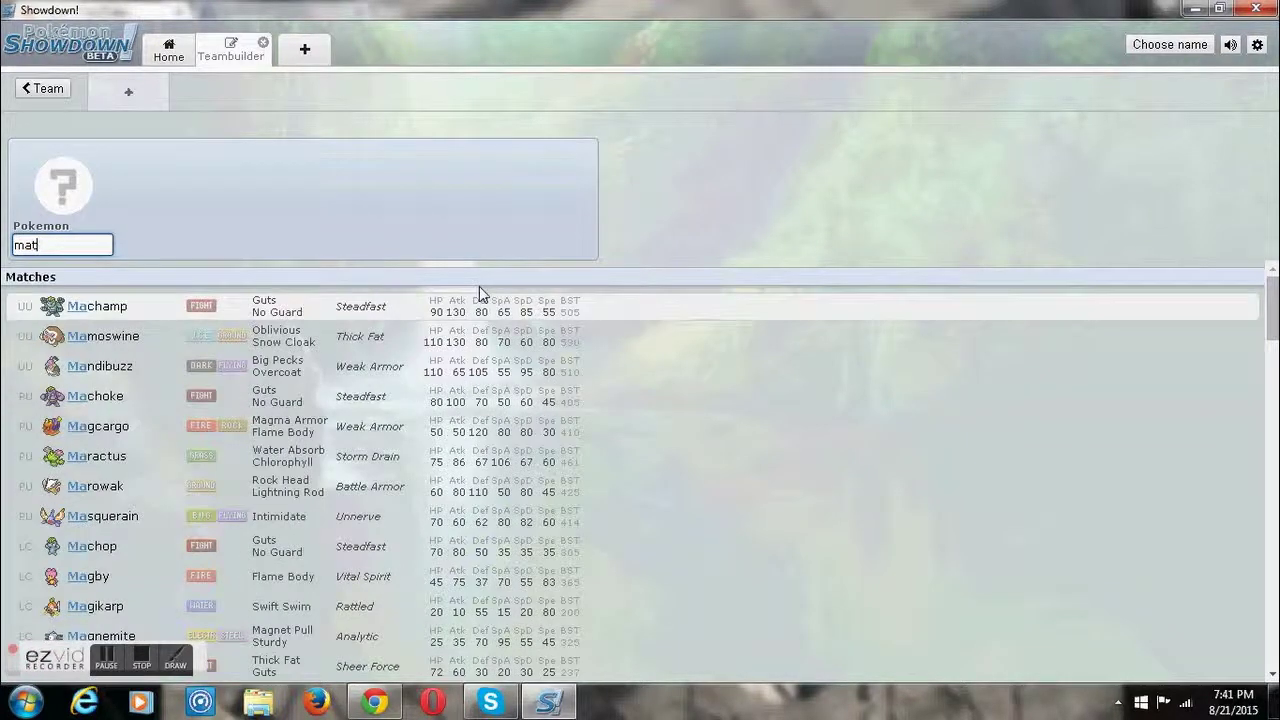
{"action": "key", "text": "BackSpace"}
{"action": "key", "text": "BackSpace"}
{"action": "key", "text": "BackSpace"}
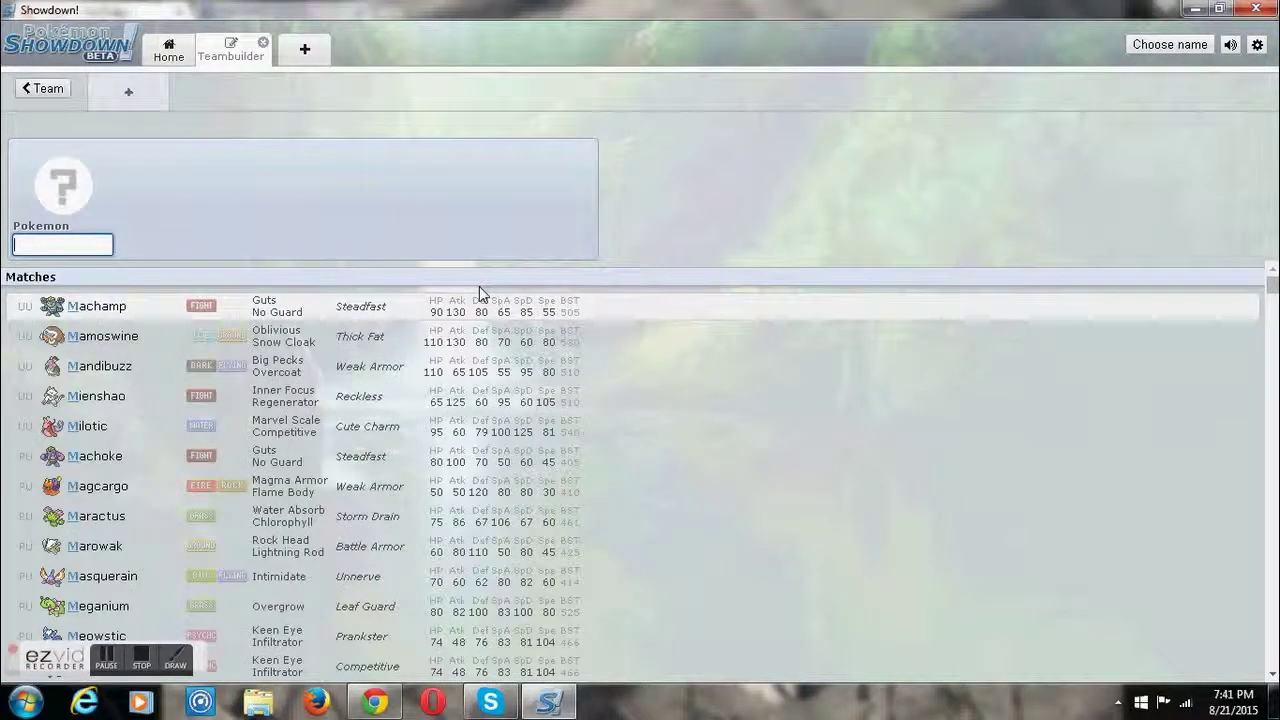
{"action": "type", "text": "fight"}
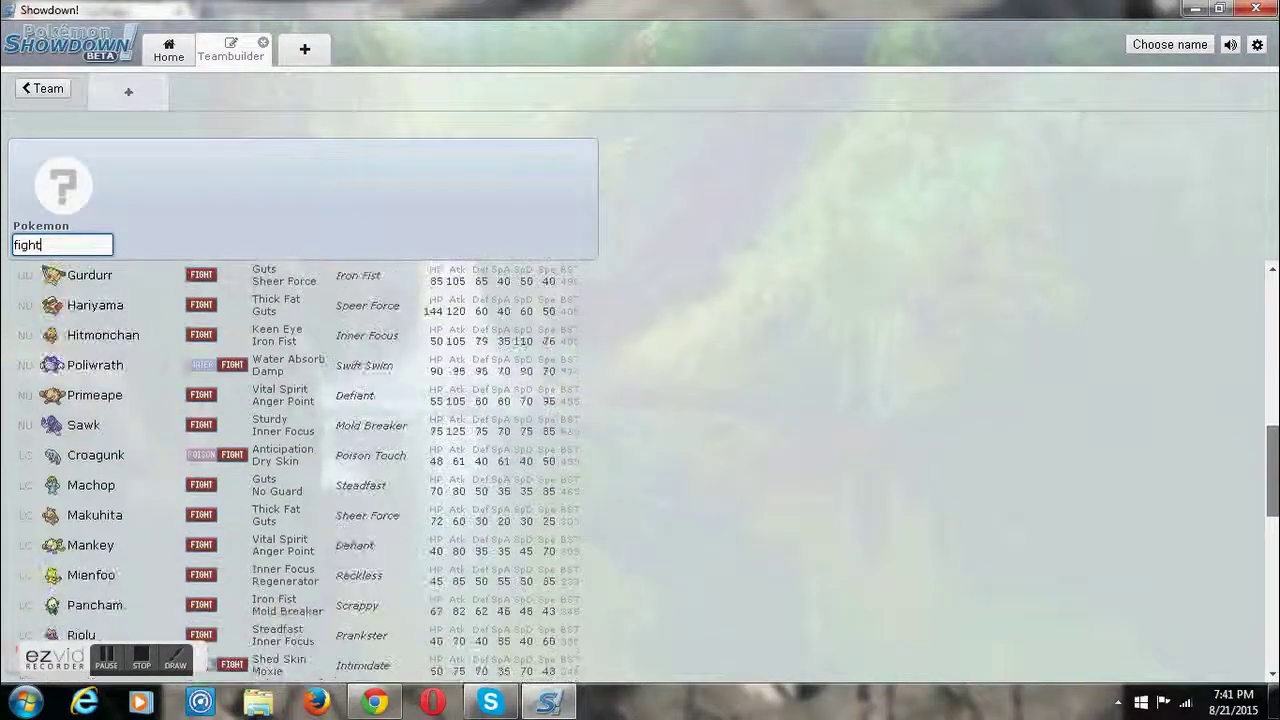
- Add Primeape as the first member and set its ability to Defiant
{"action": "left_click", "coordinate": [358, 397]}
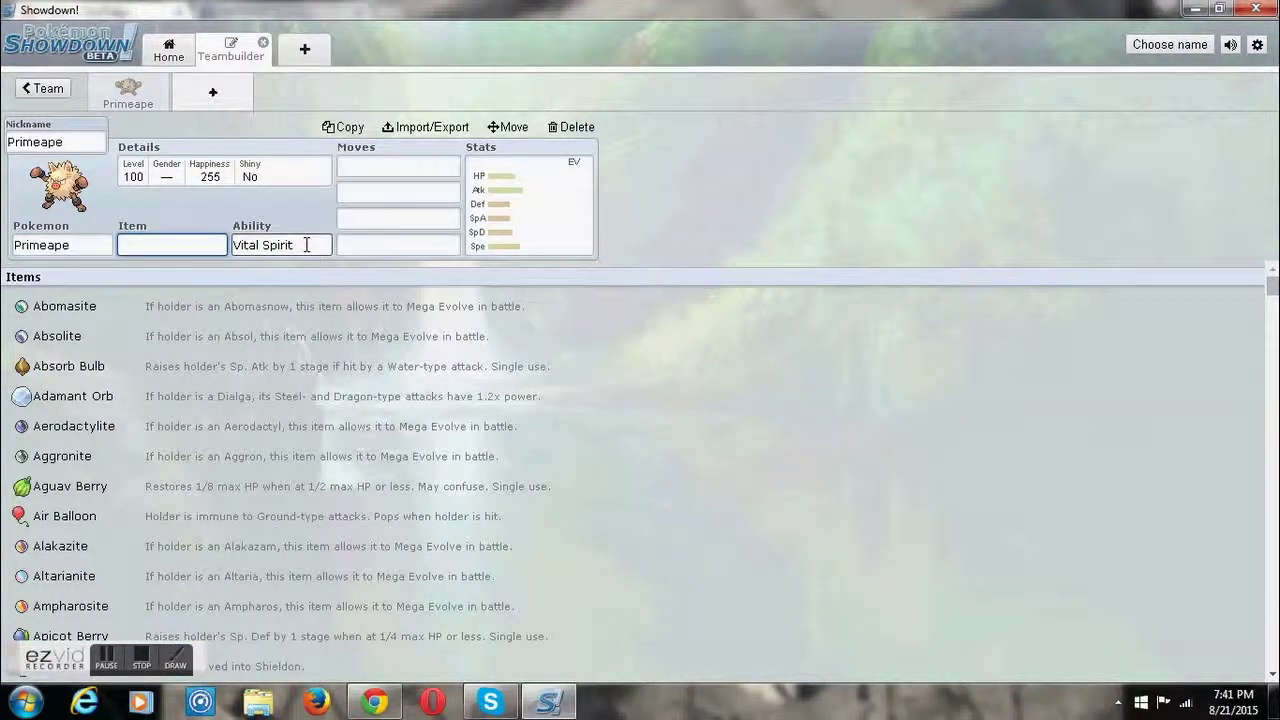
{"action": "left_click", "coordinate": [306, 244]}
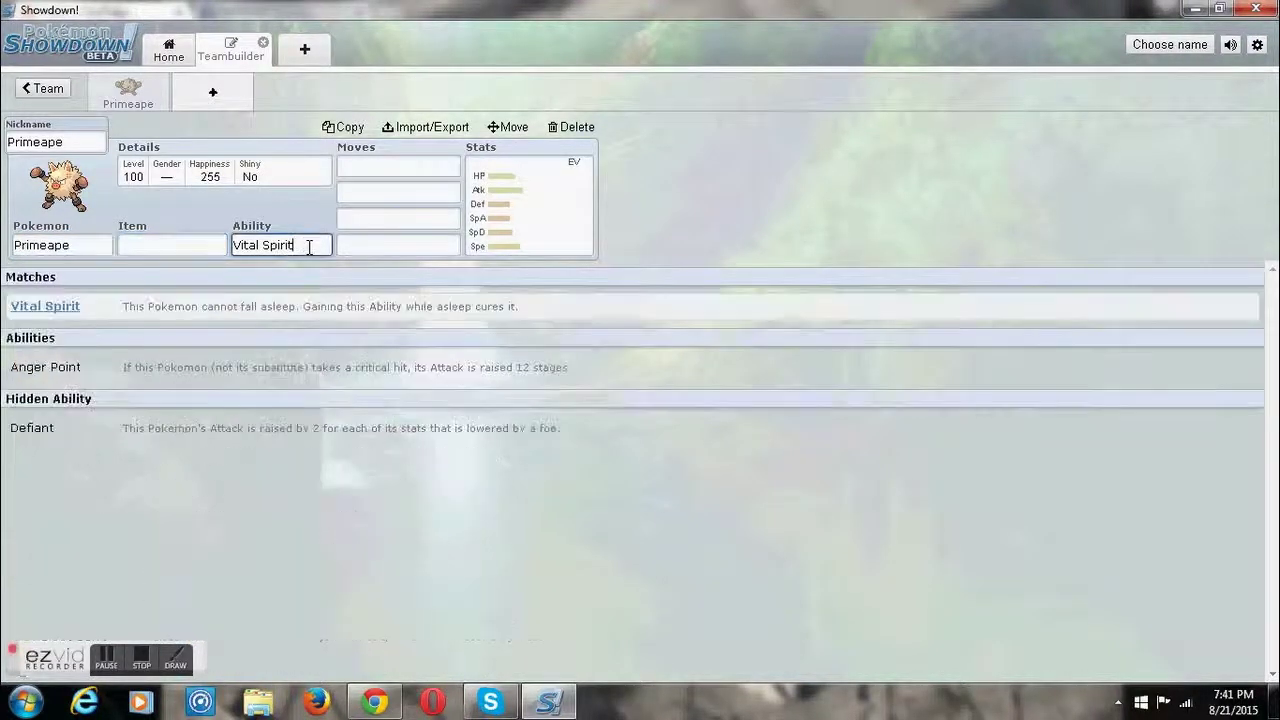
{"action": "left_click", "coordinate": [297, 445]}
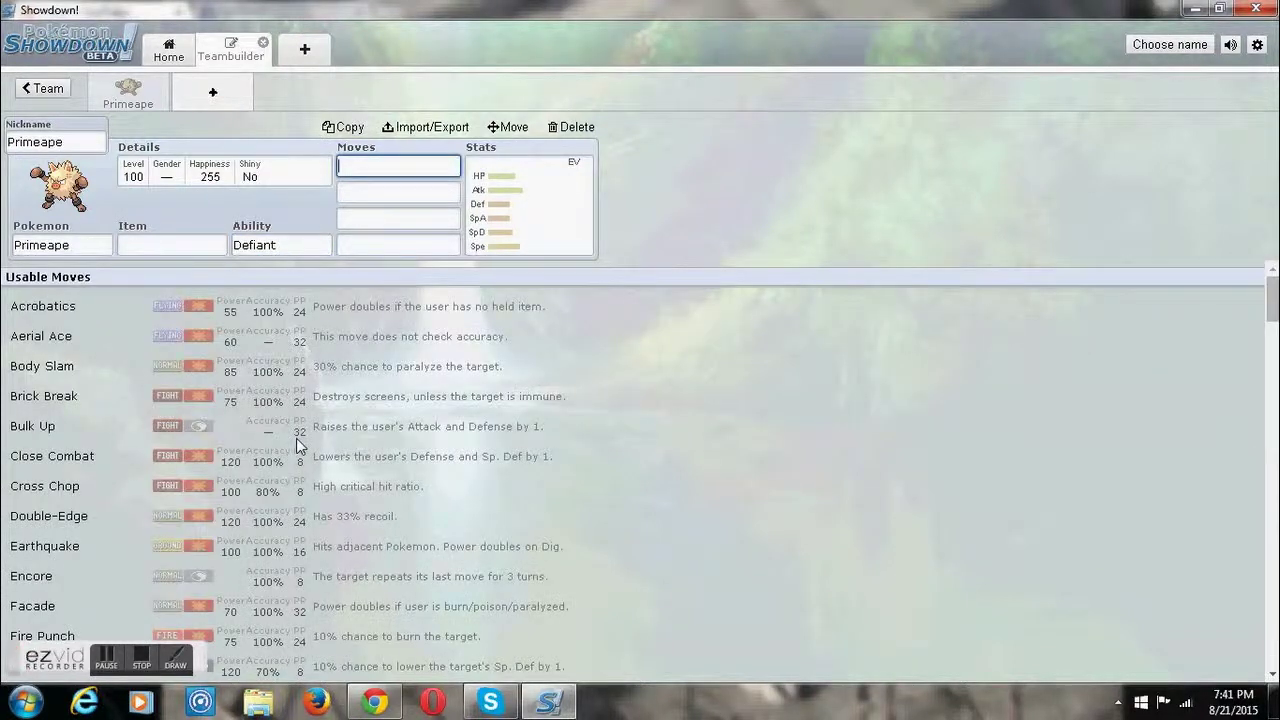
- Start a second team slot and pick Illumise from the Bug-type matches
{"action": "left_click", "coordinate": [216, 106]}
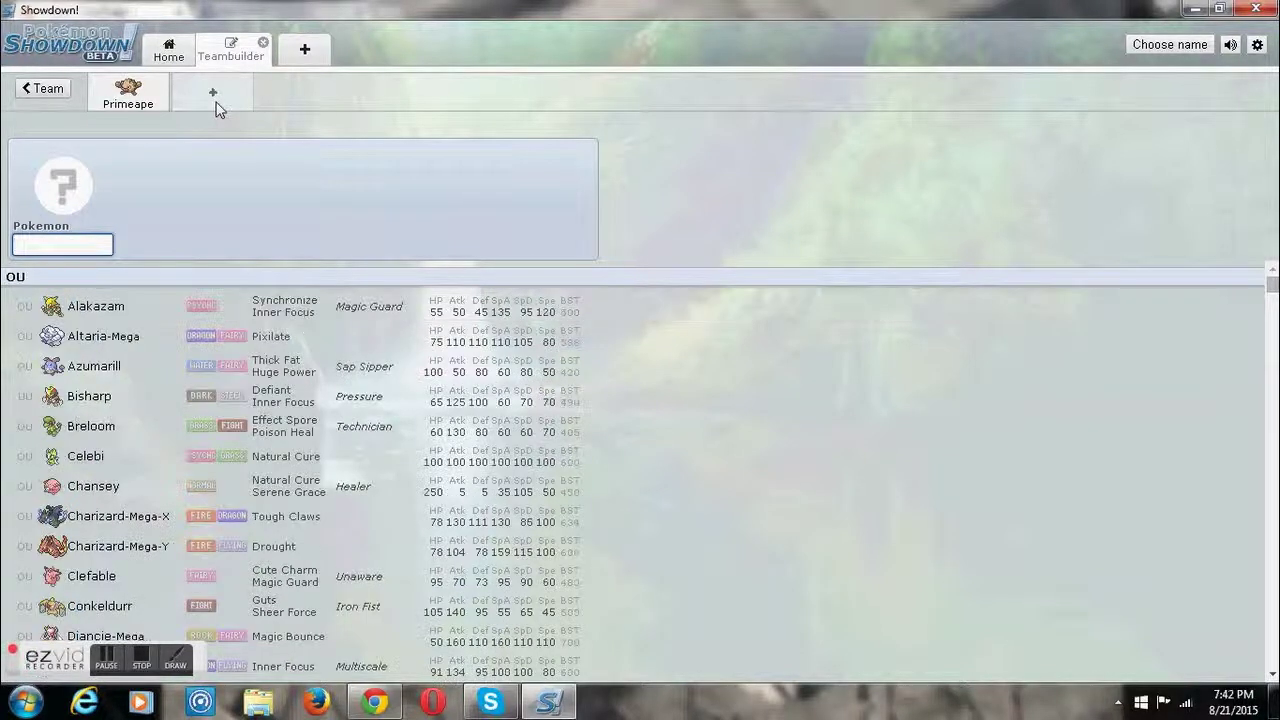
{"action": "type", "text": "g"}
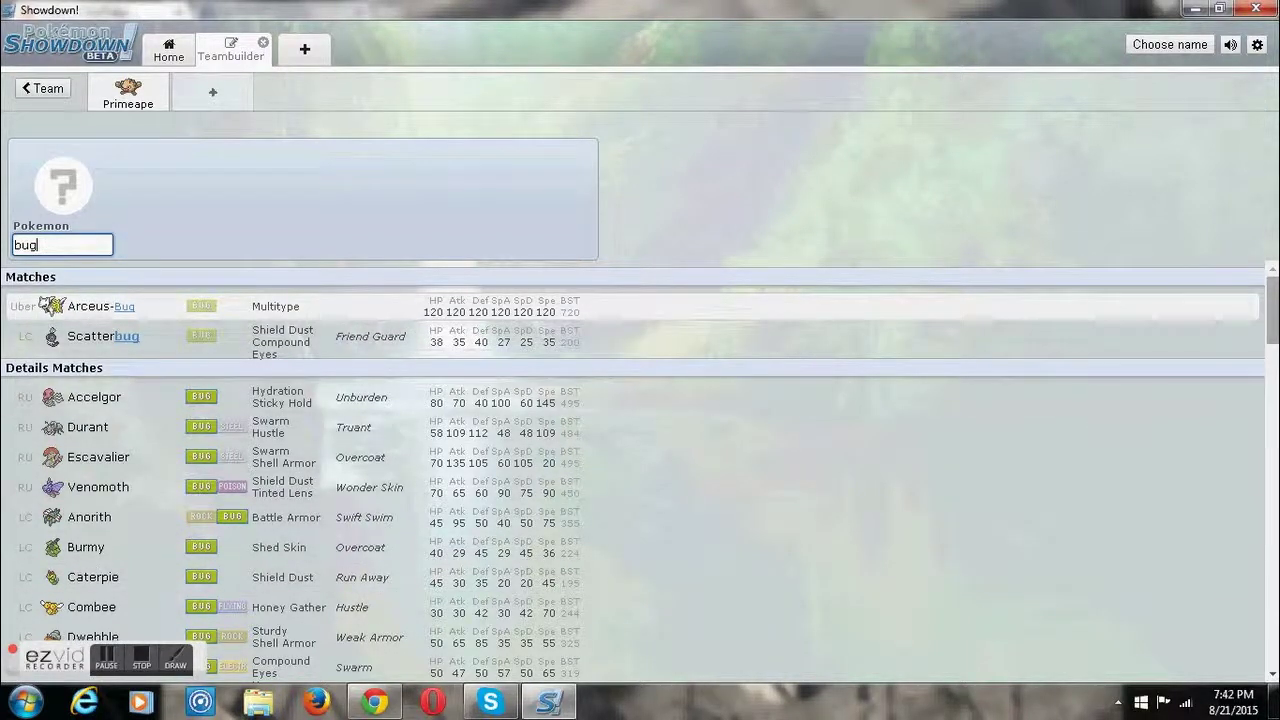
{"action": "left_click_drag", "start_coordinate": [1272, 308], "coordinate": [1272, 475]}
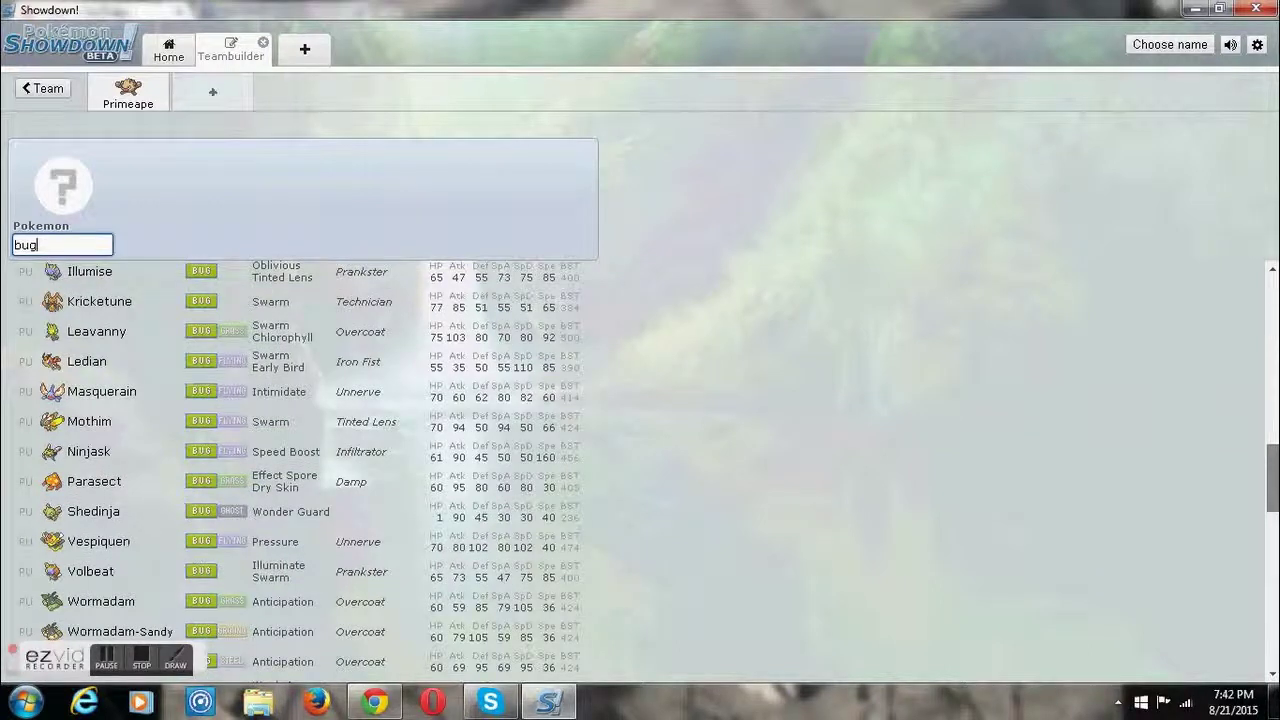
{"action": "left_click_drag", "start_coordinate": [1272, 475], "coordinate": [1276, 450]}
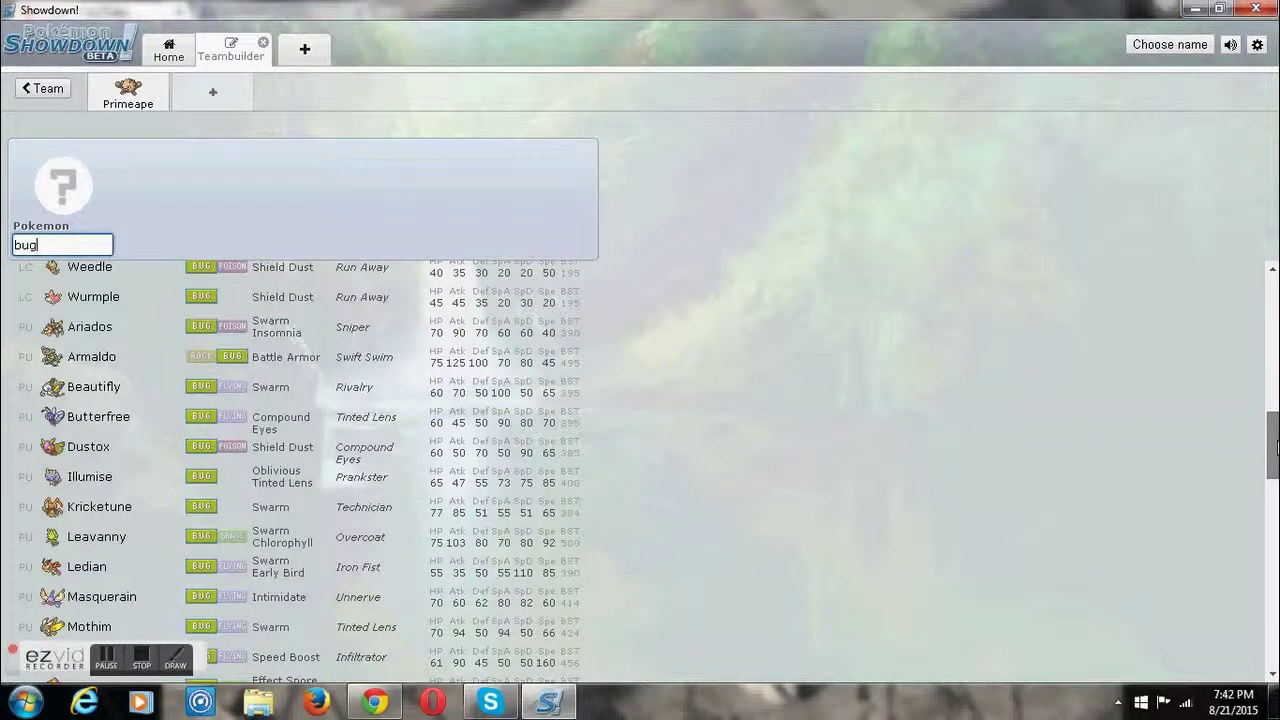
{"action": "left_click", "coordinate": [387, 476]}
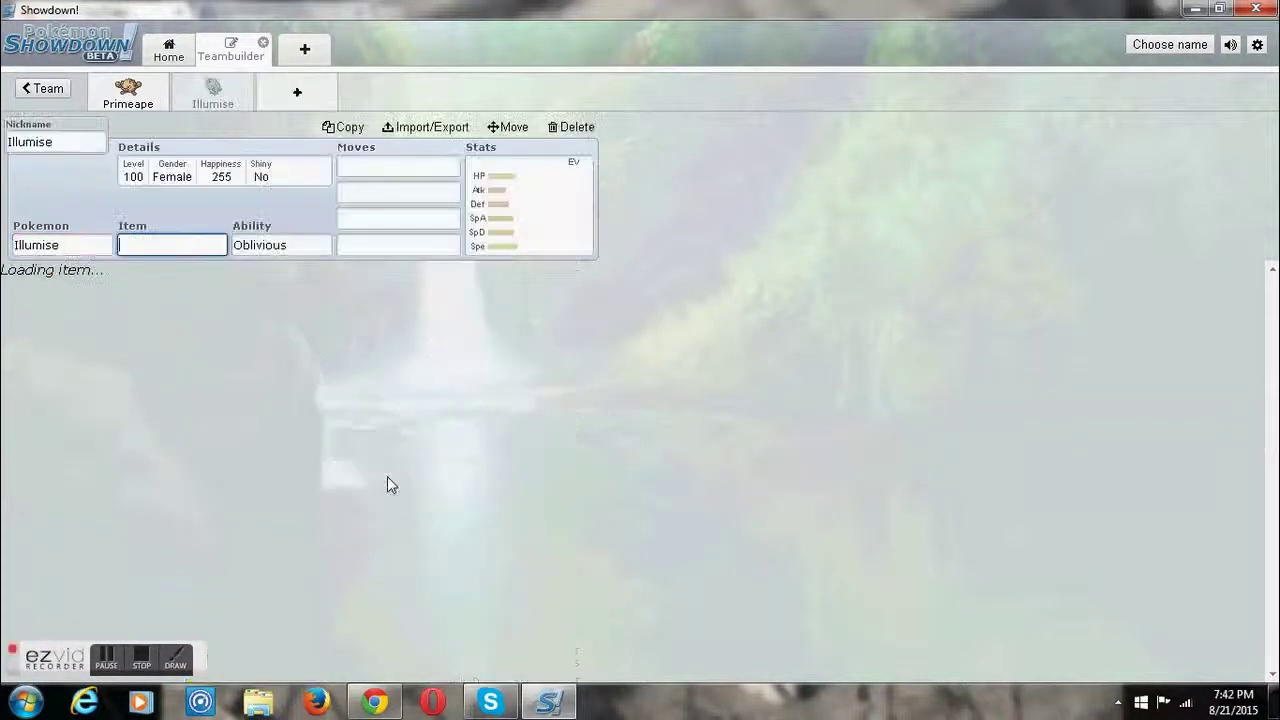
- Set Illumise's ability to Prankster
{"action": "left_click", "coordinate": [295, 238]}
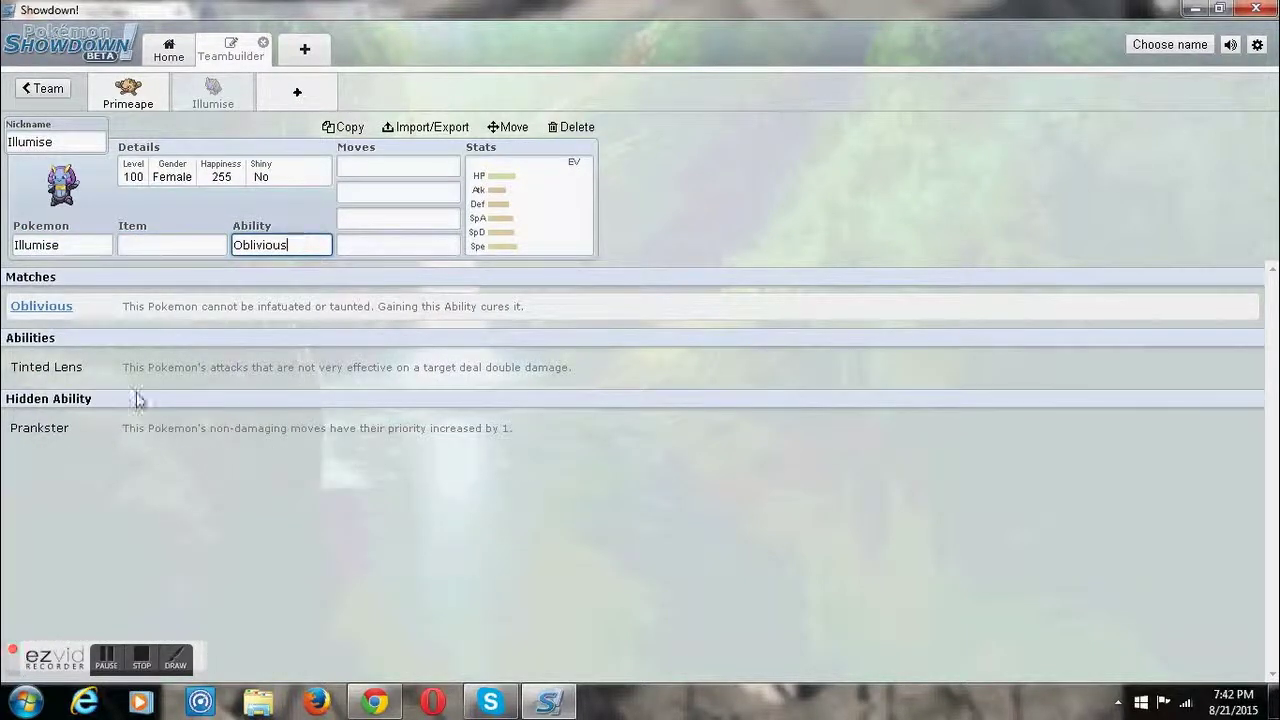
{"action": "left_click", "coordinate": [118, 426]}
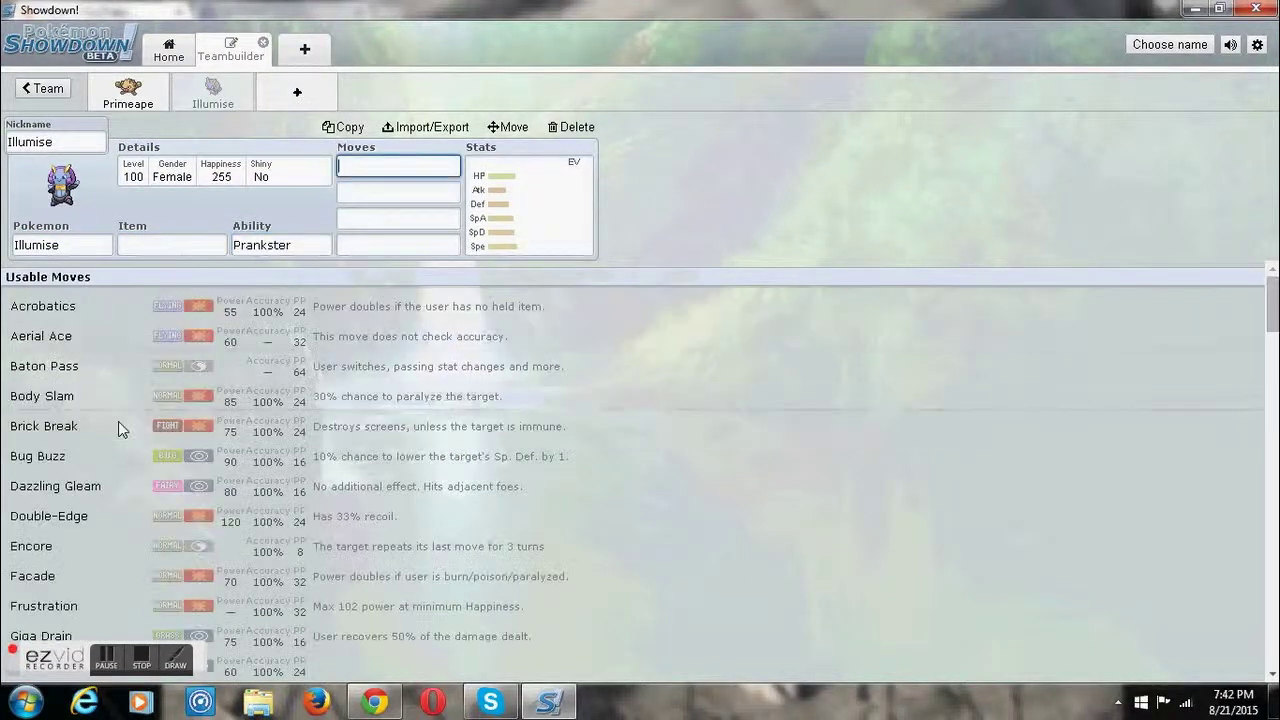
{"action": "left_click", "coordinate": [153, 246]}
{"action": "left_click", "coordinate": [390, 165]}
- Give Illumise the moves Charm, Thunder Wave, Wish and U-turn
{"action": "type", "text": "co"}
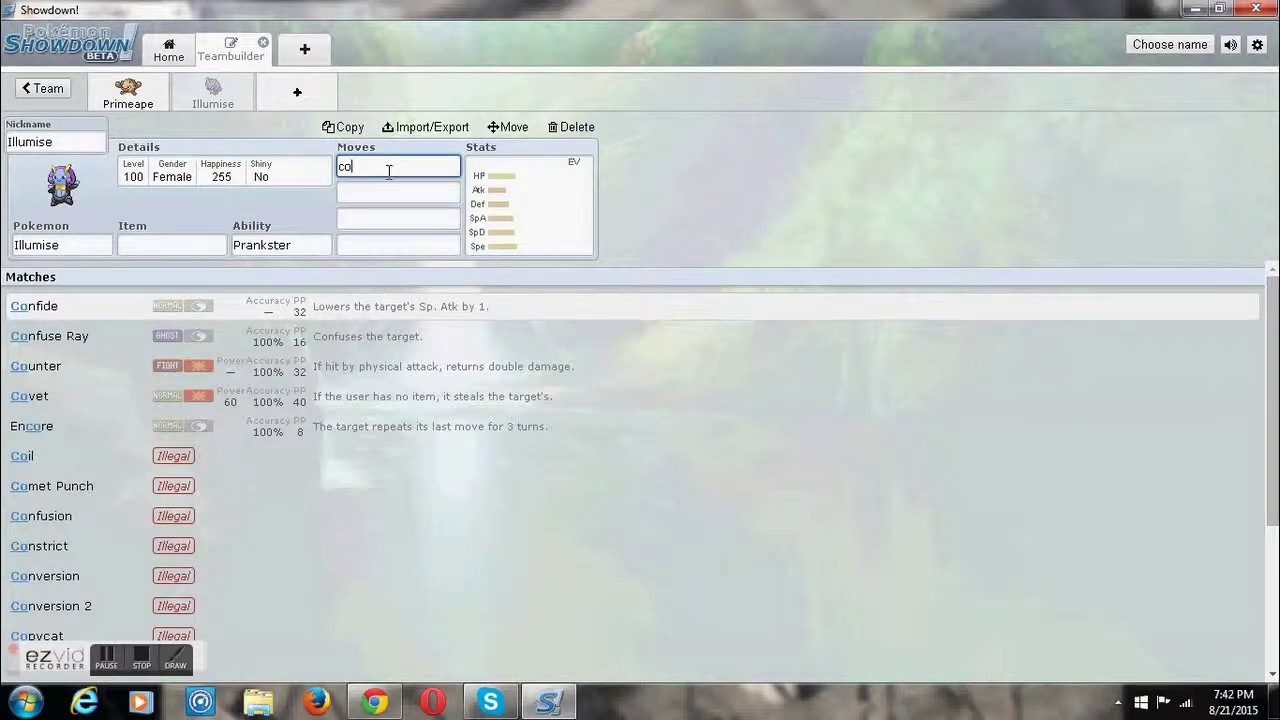
{"action": "key", "text": "BackSpace"}
{"action": "key", "text": "BackSpace"}
{"action": "type", "text": "cha"}
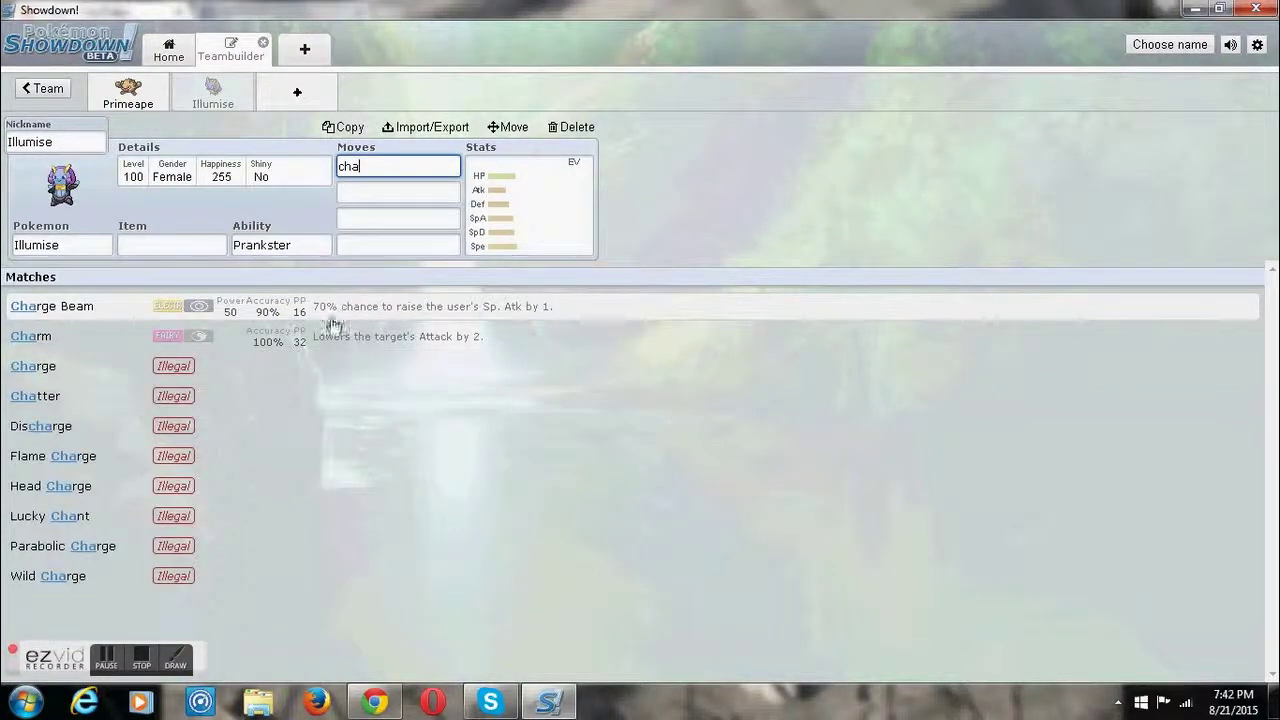
{"action": "left_click", "coordinate": [327, 337]}
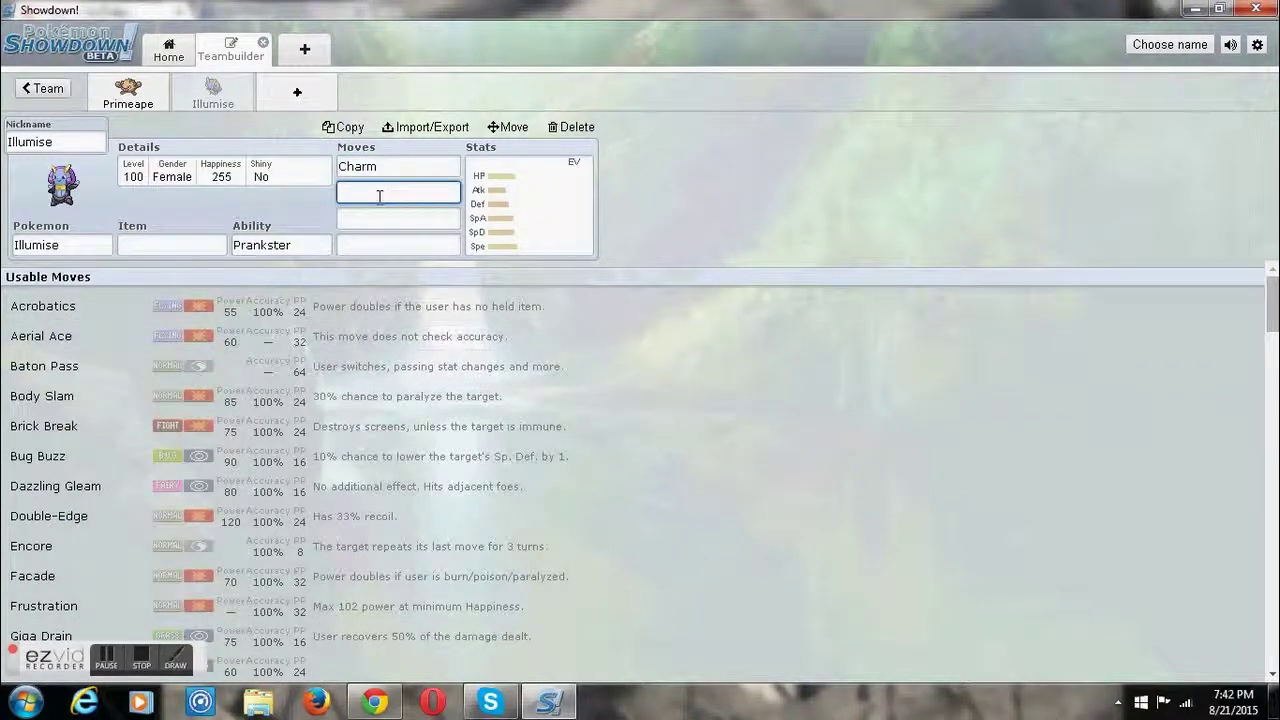
{"action": "type", "text": "t"}
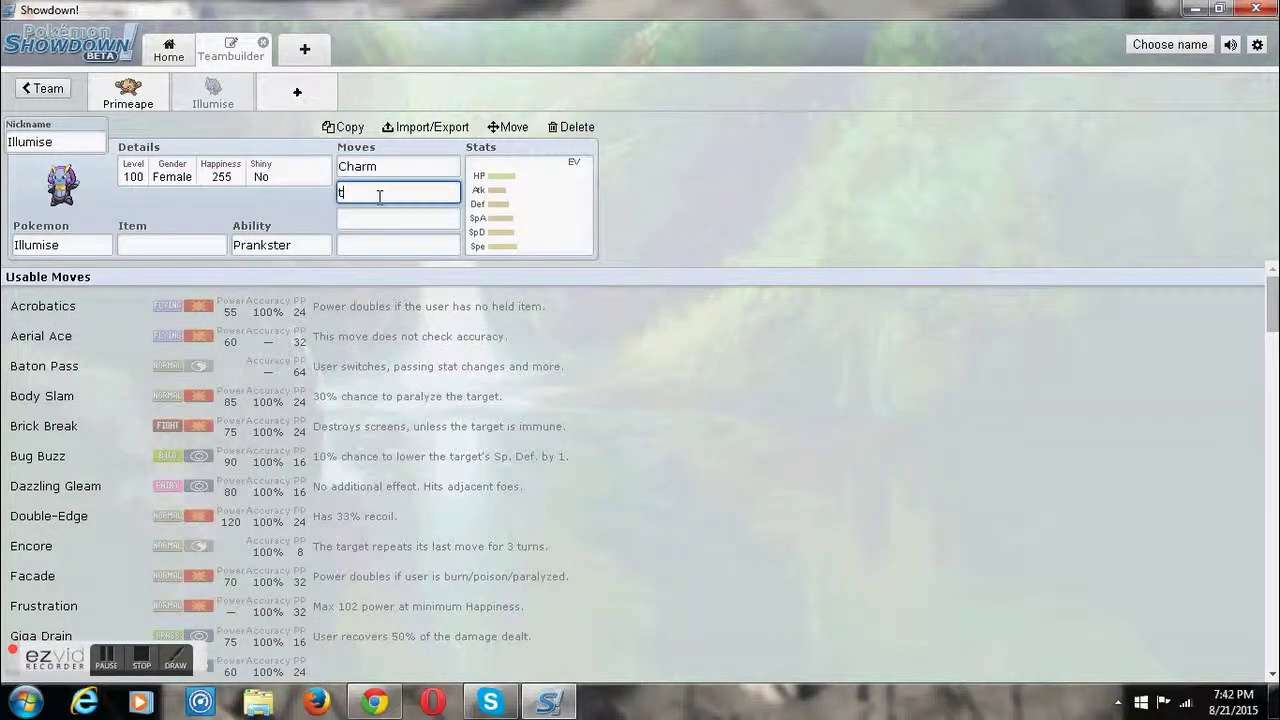
{"action": "type", "text": "h"}
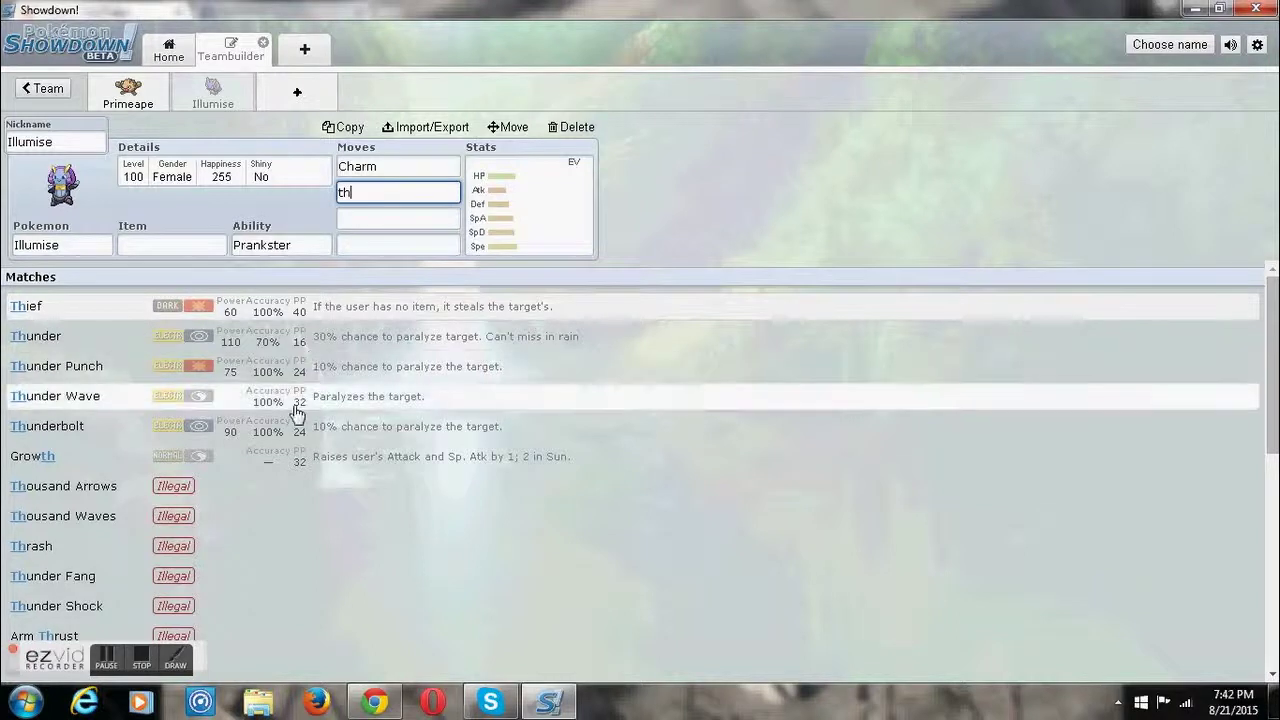
{"action": "left_click", "coordinate": [296, 407]}
{"action": "type", "text": "wish"}
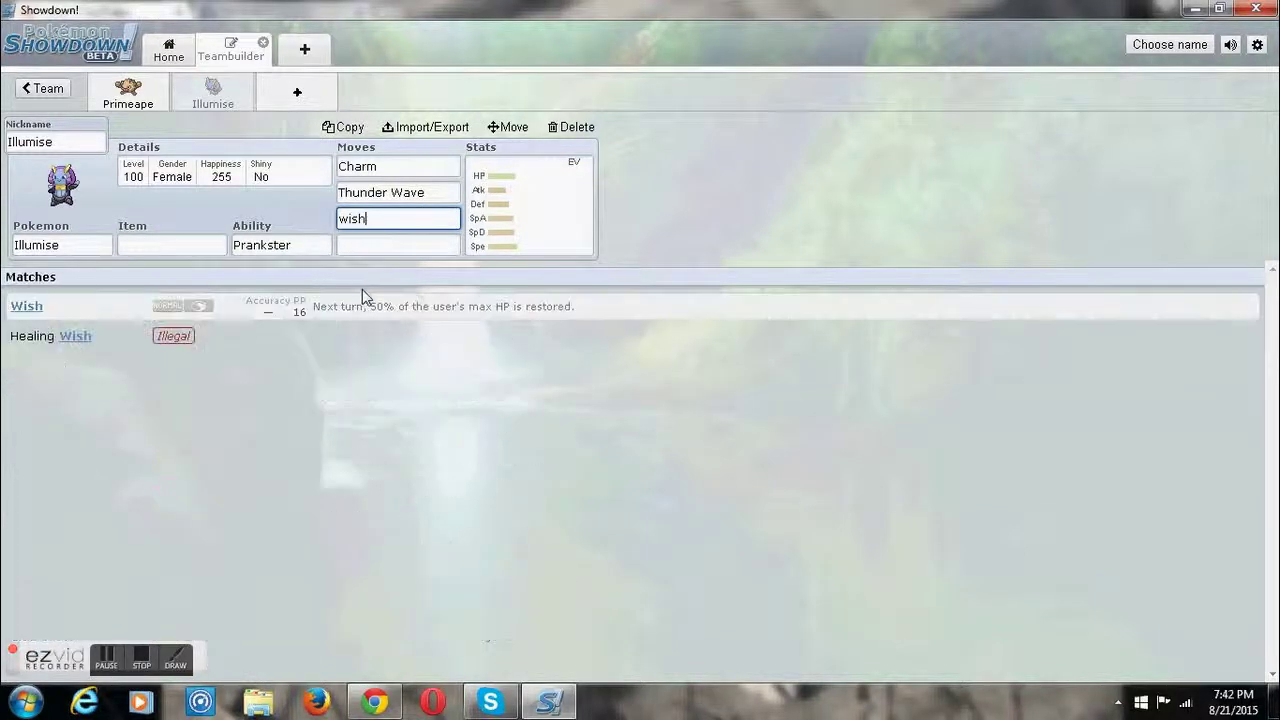
{"action": "left_click", "coordinate": [377, 243]}
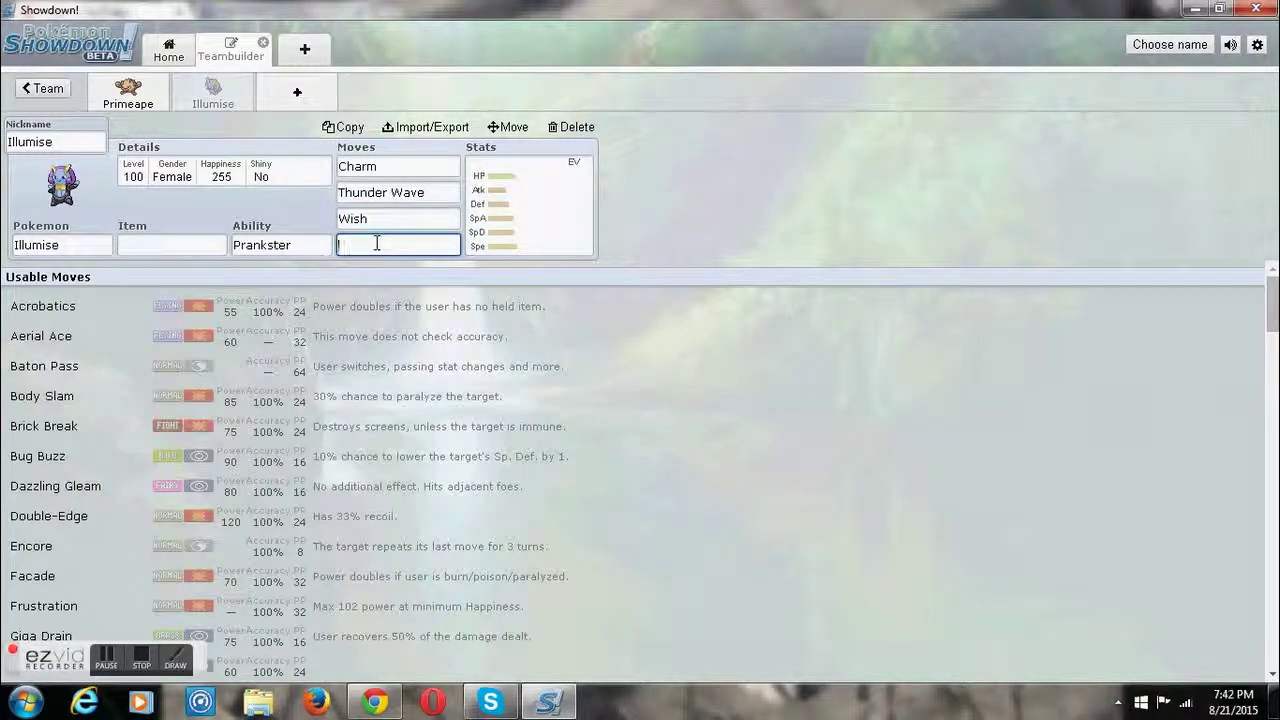
{"action": "type", "text": "u-turn"}
- Confirm U-turn as Illumise's fourth move and bring up its EV spread
{"action": "left_click", "coordinate": [346, 306]}
{"action": "left_click_drag", "start_coordinate": [120, 158], "coordinate": [167, 262]}
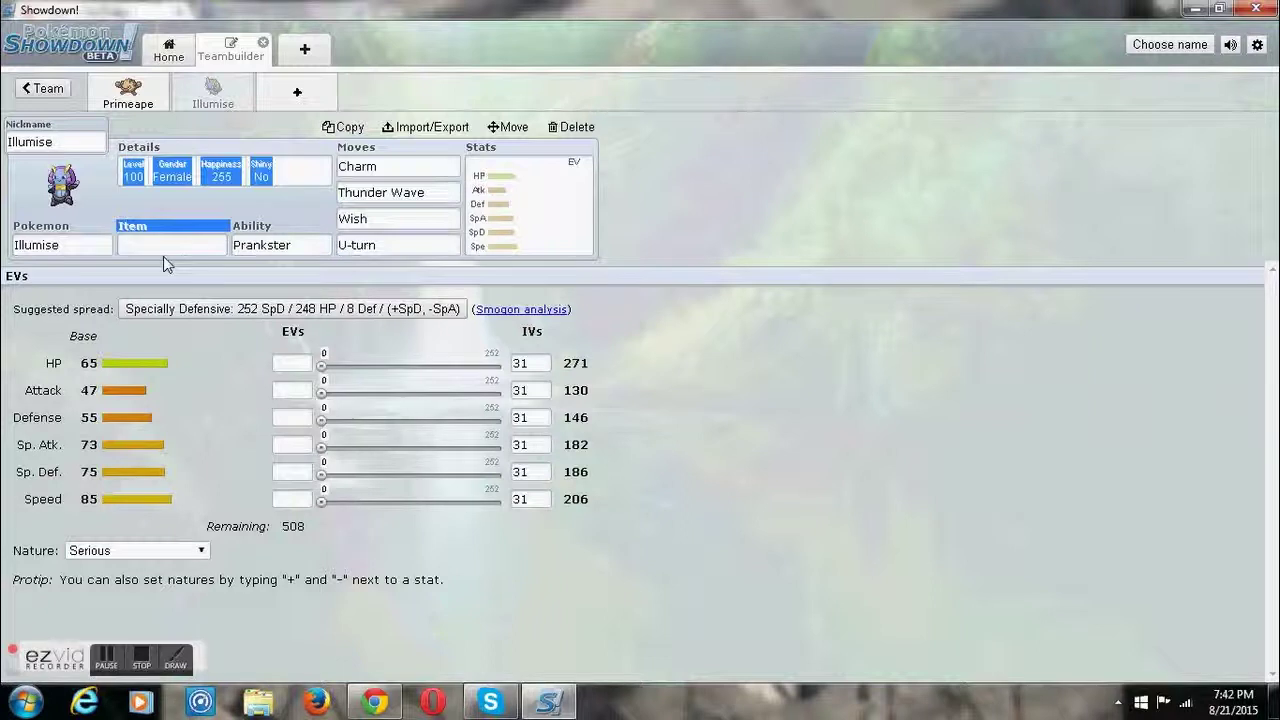
{"action": "left_click", "coordinate": [175, 245]}
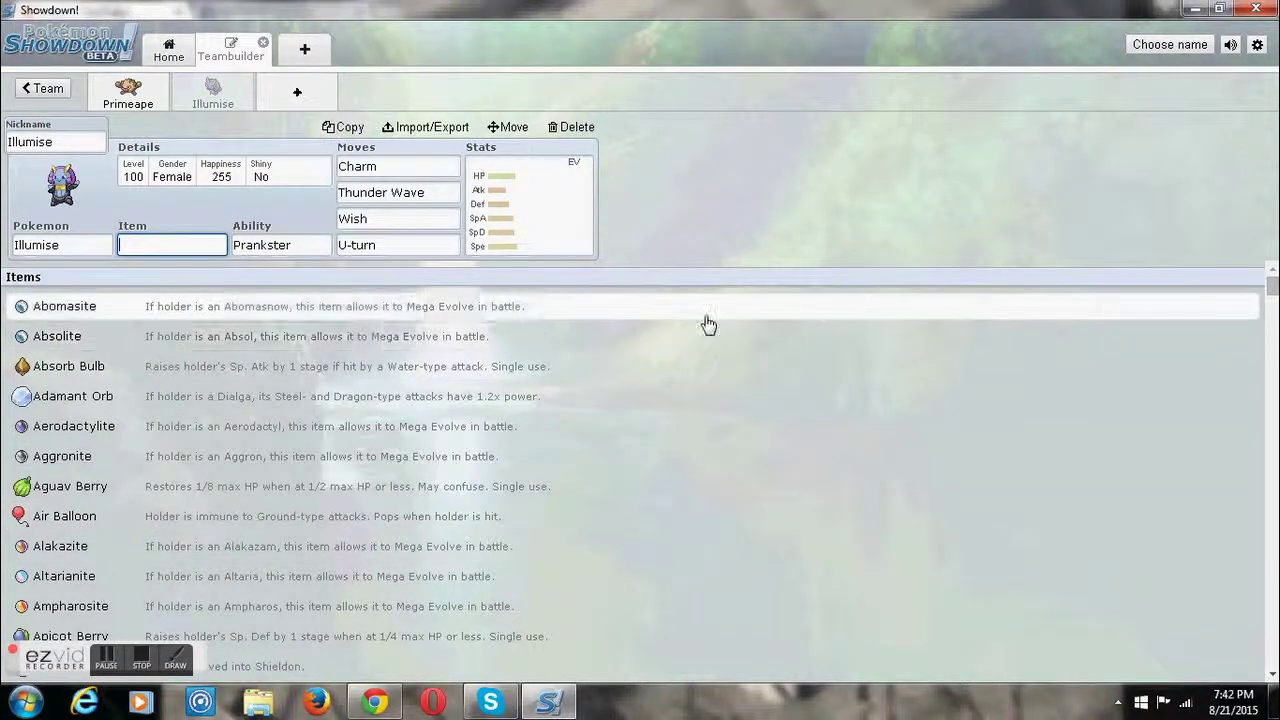
{"action": "left_click", "coordinate": [510, 226]}
{"action": "left_click", "coordinate": [65, 212]}
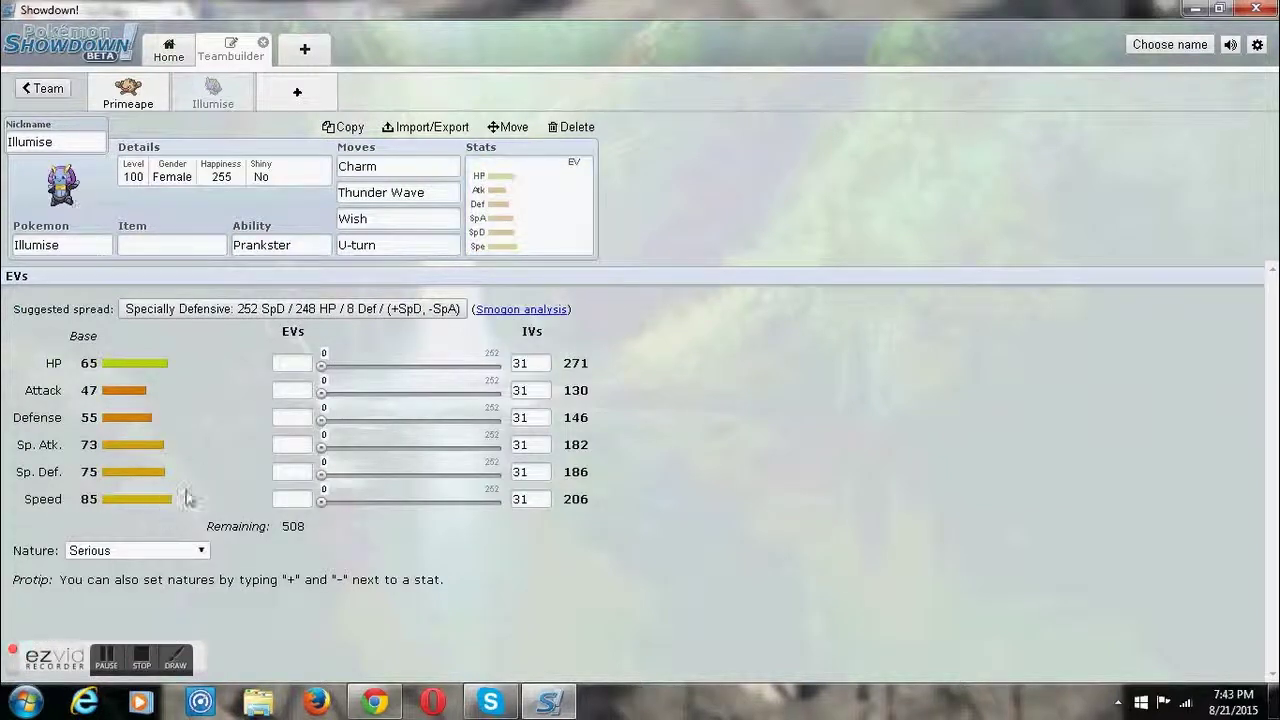
- Lower Sp. Atk in Illumise's nature and set 252 Sp. Def EVs
{"action": "left_click", "coordinate": [284, 473]}
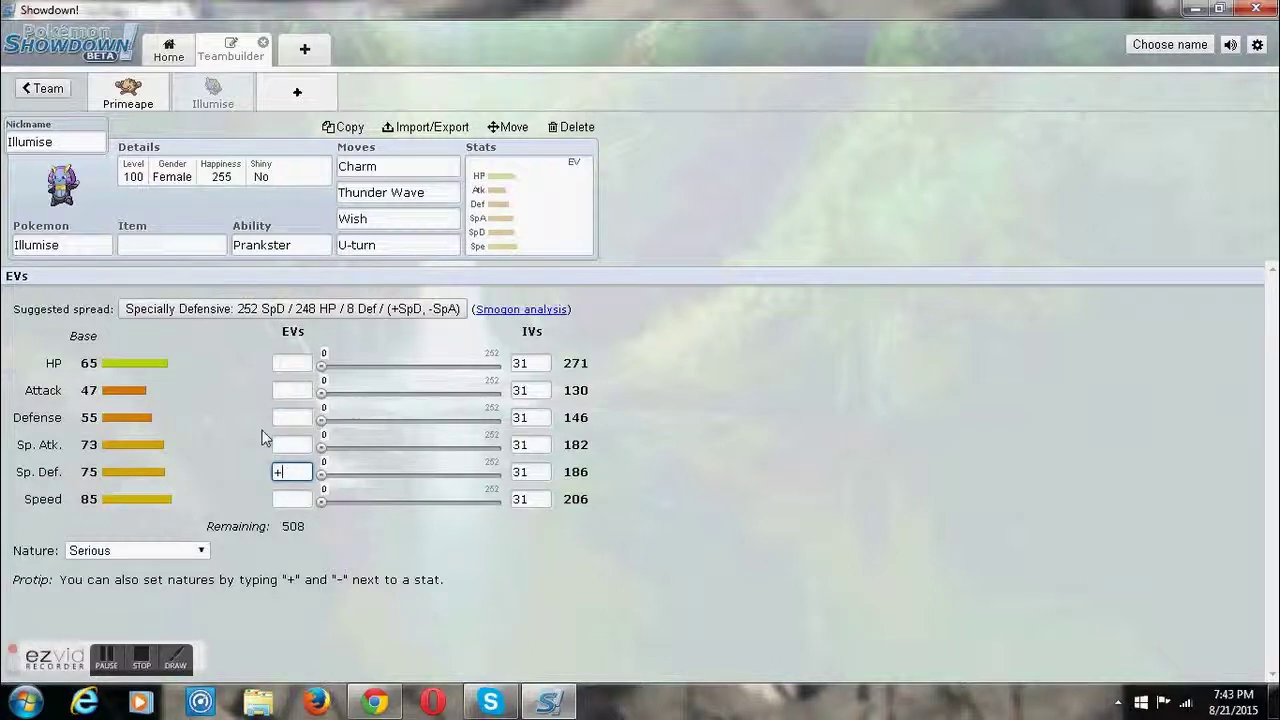
{"action": "left_click", "coordinate": [288, 390]}
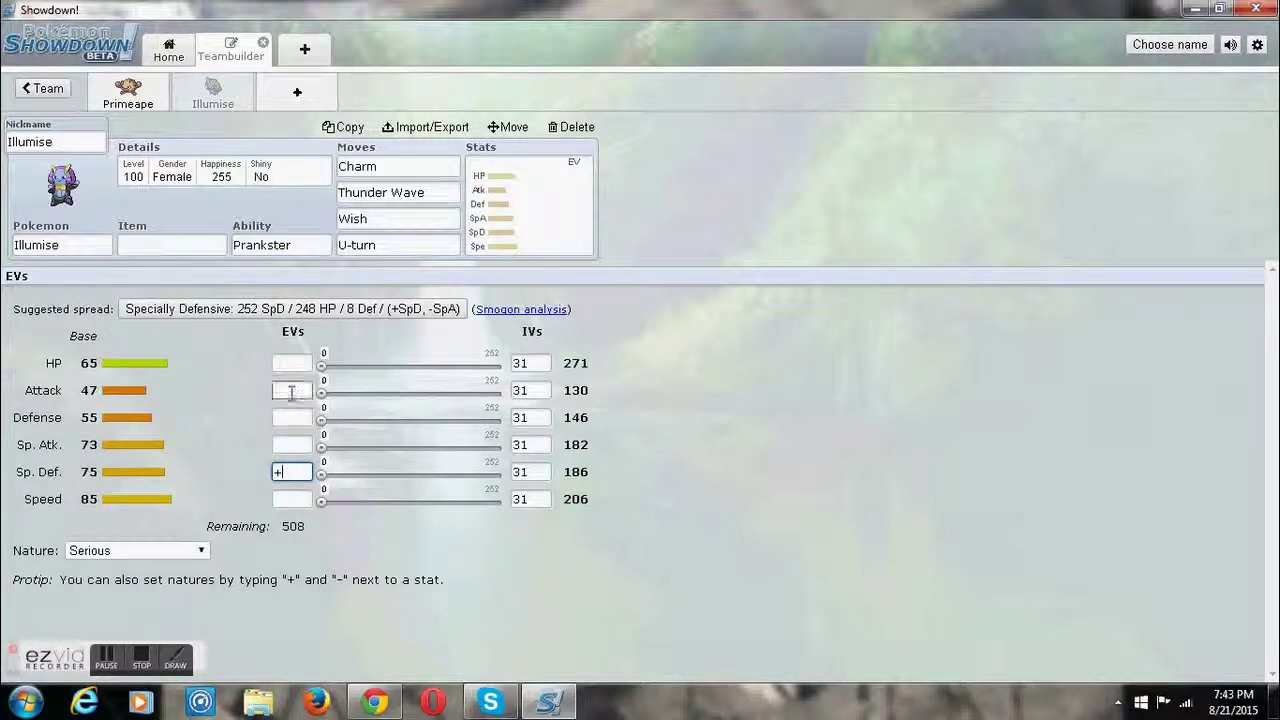
{"action": "left_click", "coordinate": [285, 447]}
{"action": "type", "text": "-"}
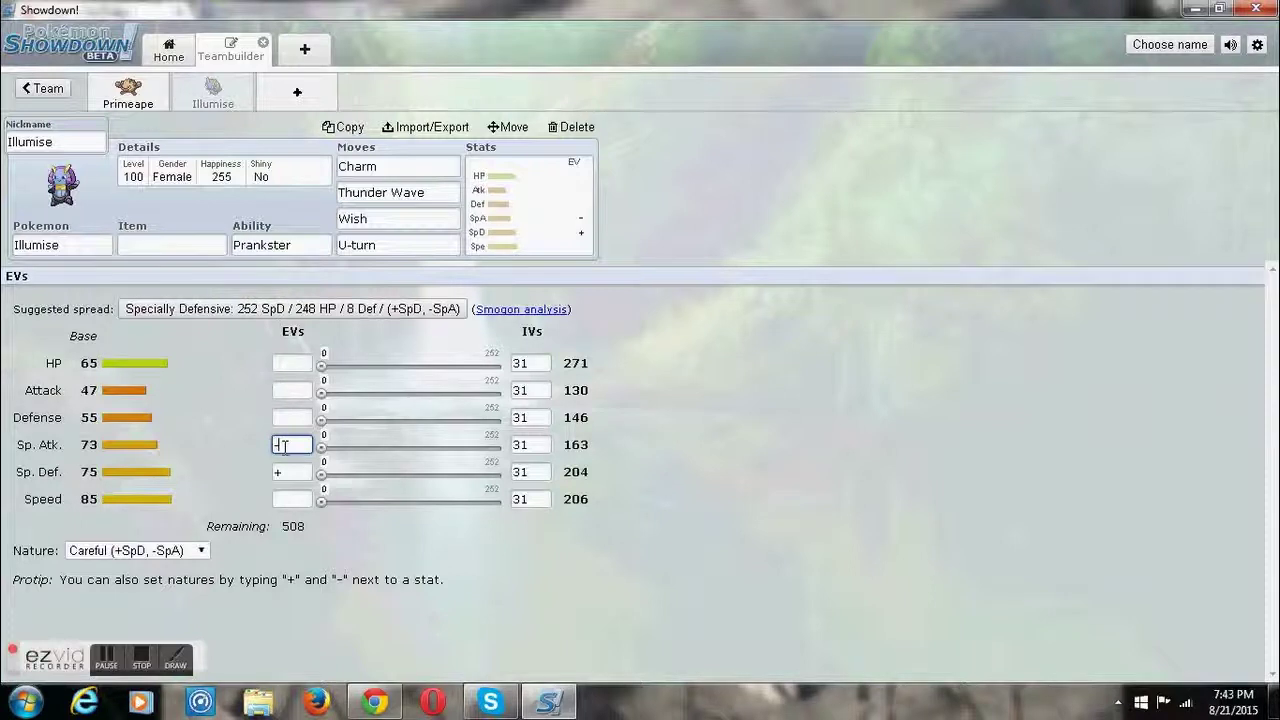
{"action": "left_click", "coordinate": [277, 472]}
{"action": "type", "text": "252"}
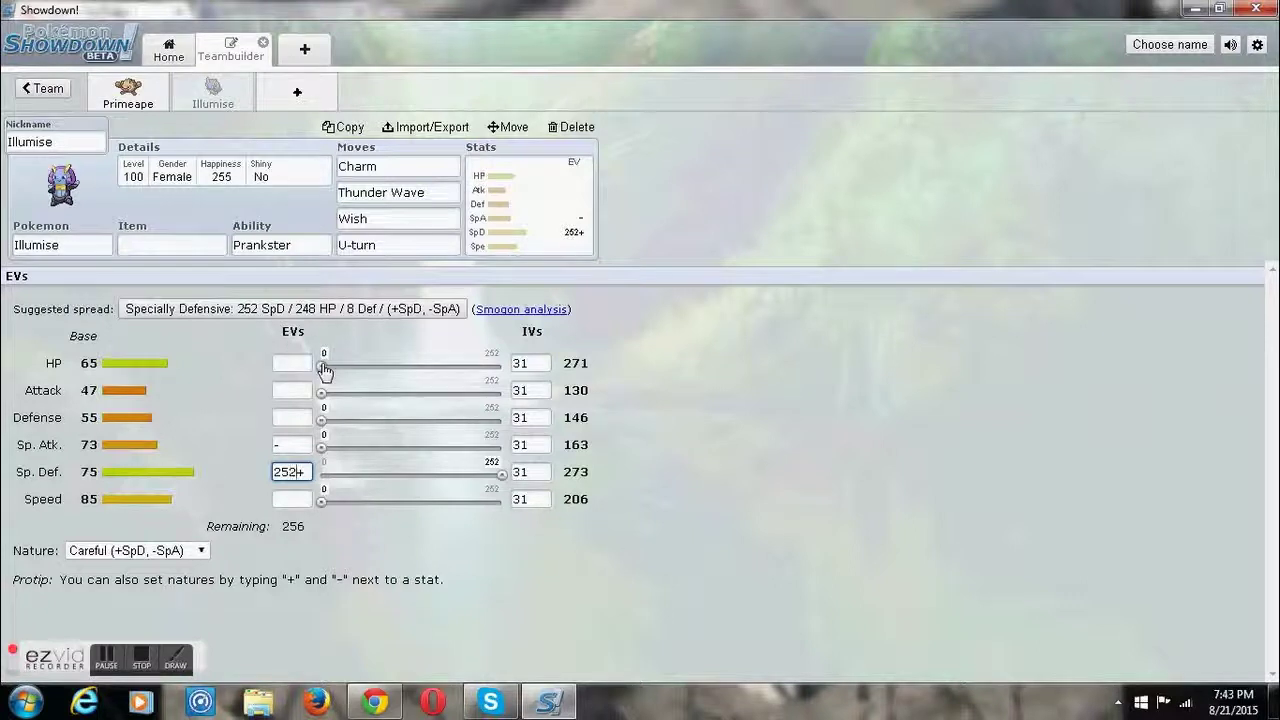
- Put 200 EVs into HP and the remaining 56 into Defense
{"action": "left_click_drag", "start_coordinate": [325, 370], "coordinate": [464, 388]}
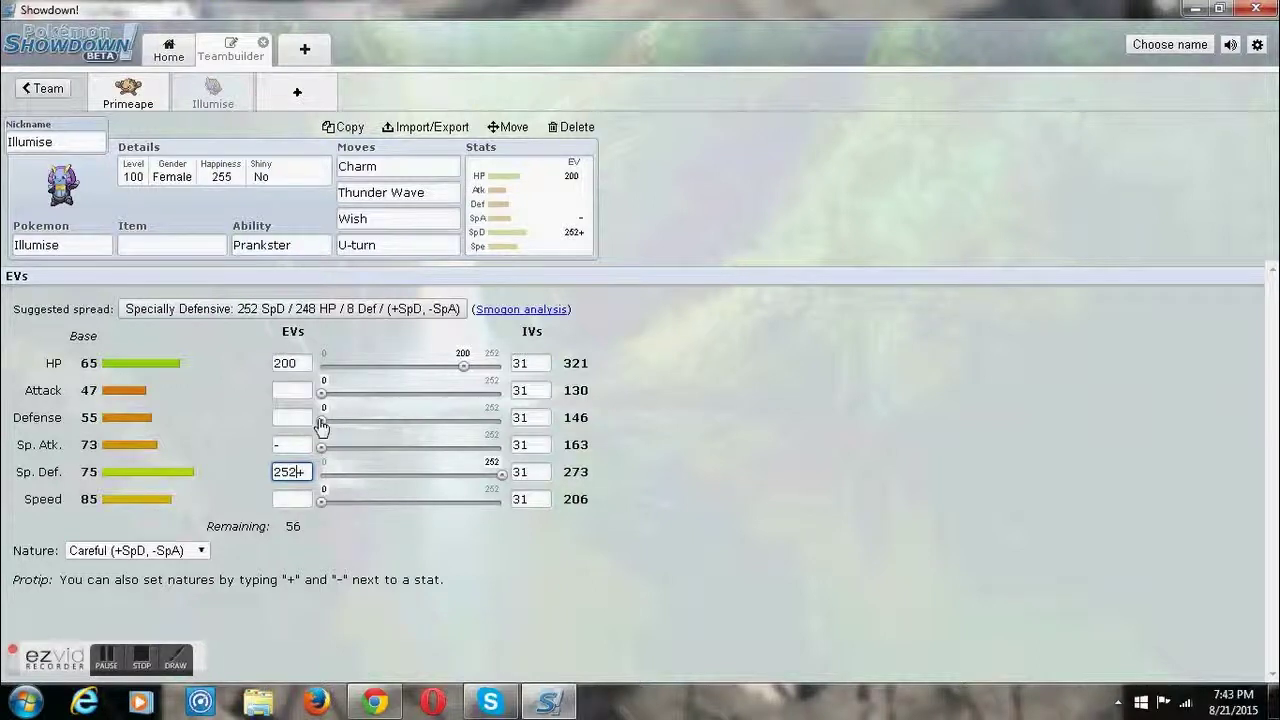
{"action": "left_click_drag", "start_coordinate": [323, 426], "coordinate": [362, 437]}
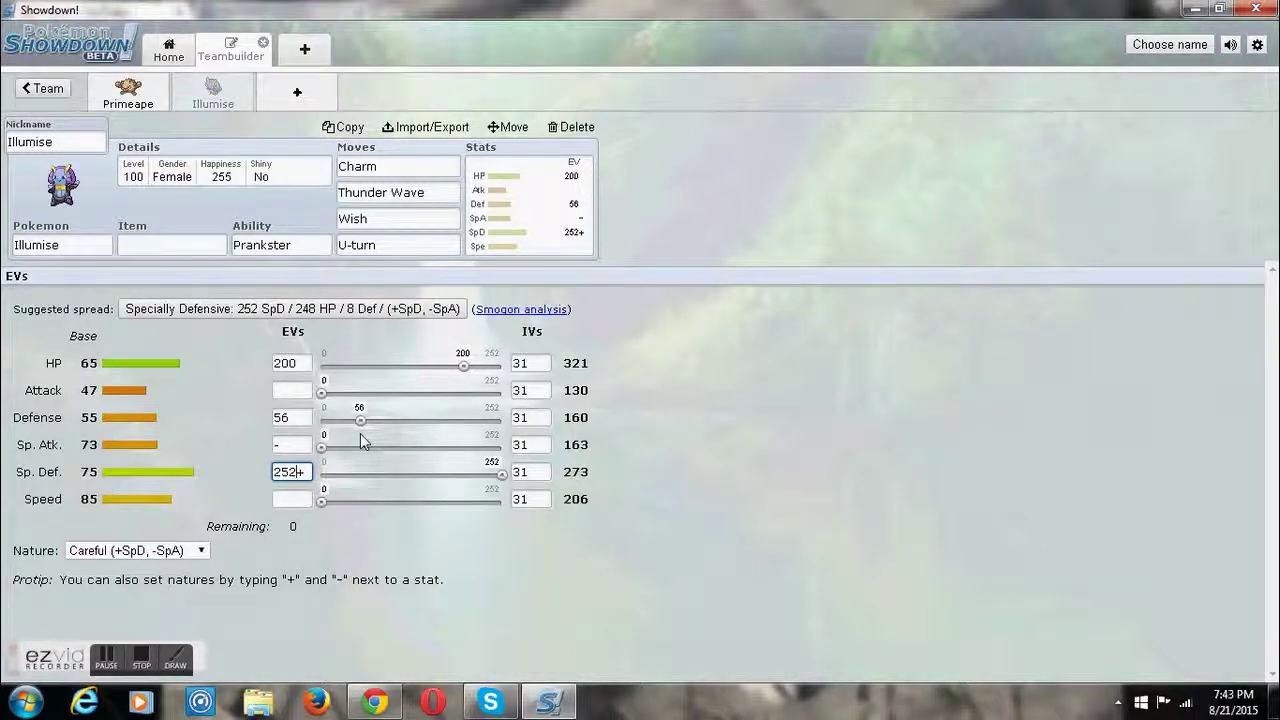
{"action": "left_click", "coordinate": [165, 245]}
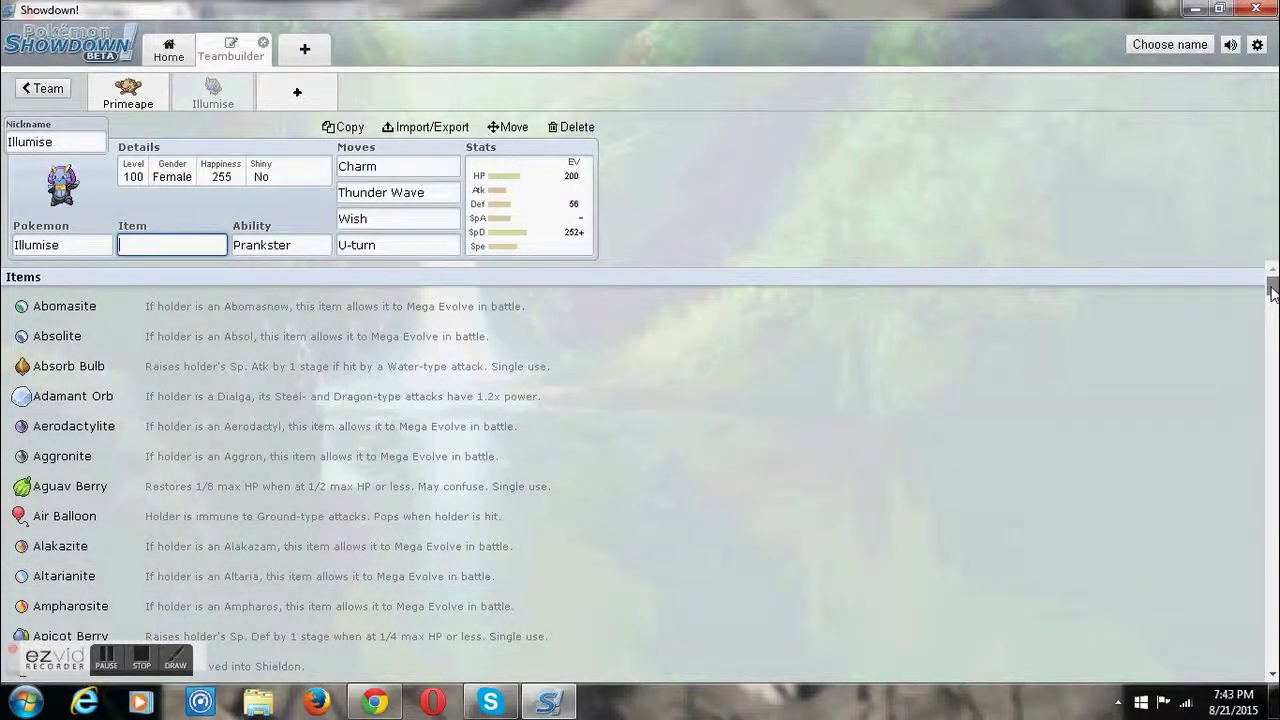
- Scroll down the item list and give Illumise a Sitrus Berry
{"action": "left_click_drag", "start_coordinate": [1272, 290], "coordinate": [1273, 590]}
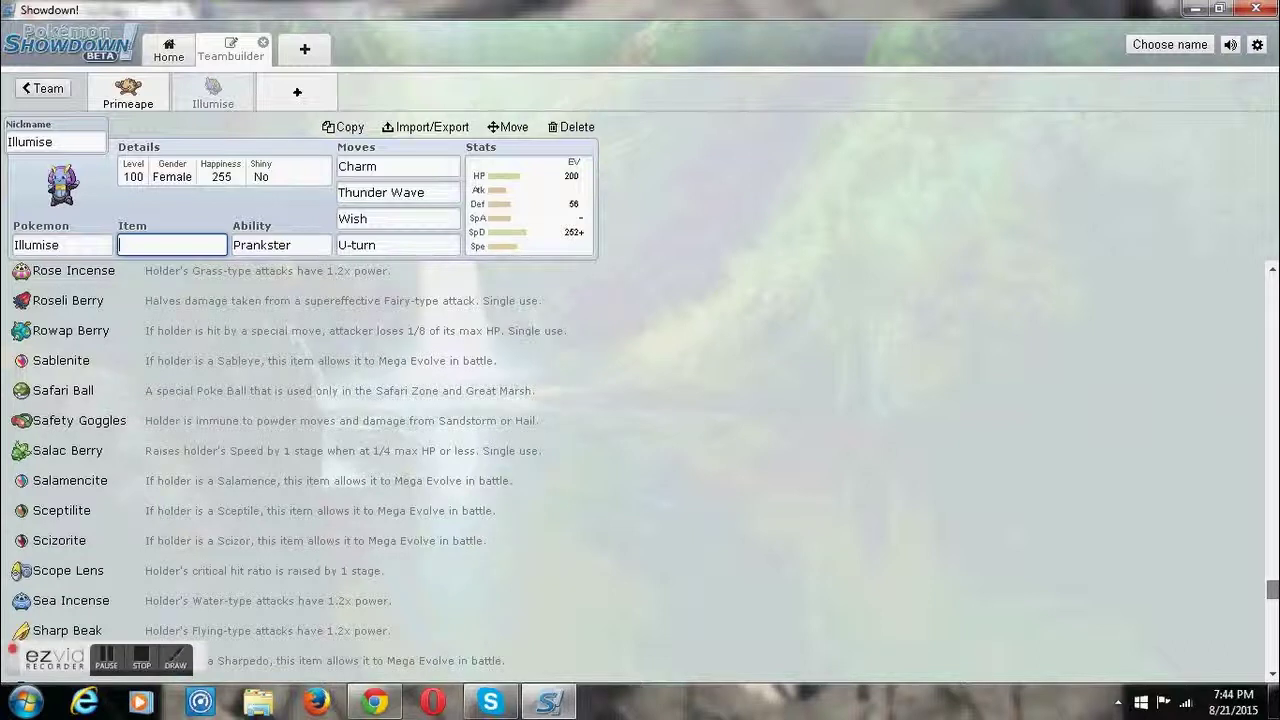
{"action": "left_click_drag", "start_coordinate": [1273, 590], "coordinate": [1274, 606]}
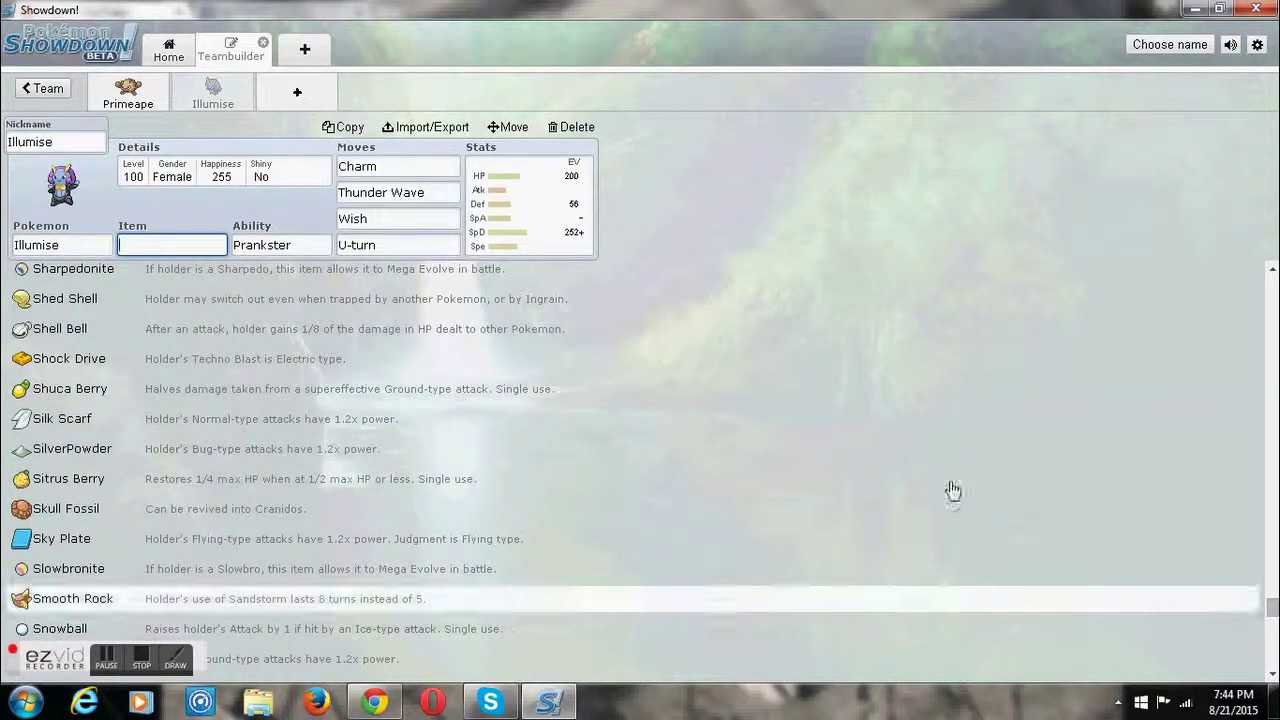
{"action": "left_click", "coordinate": [453, 481]}
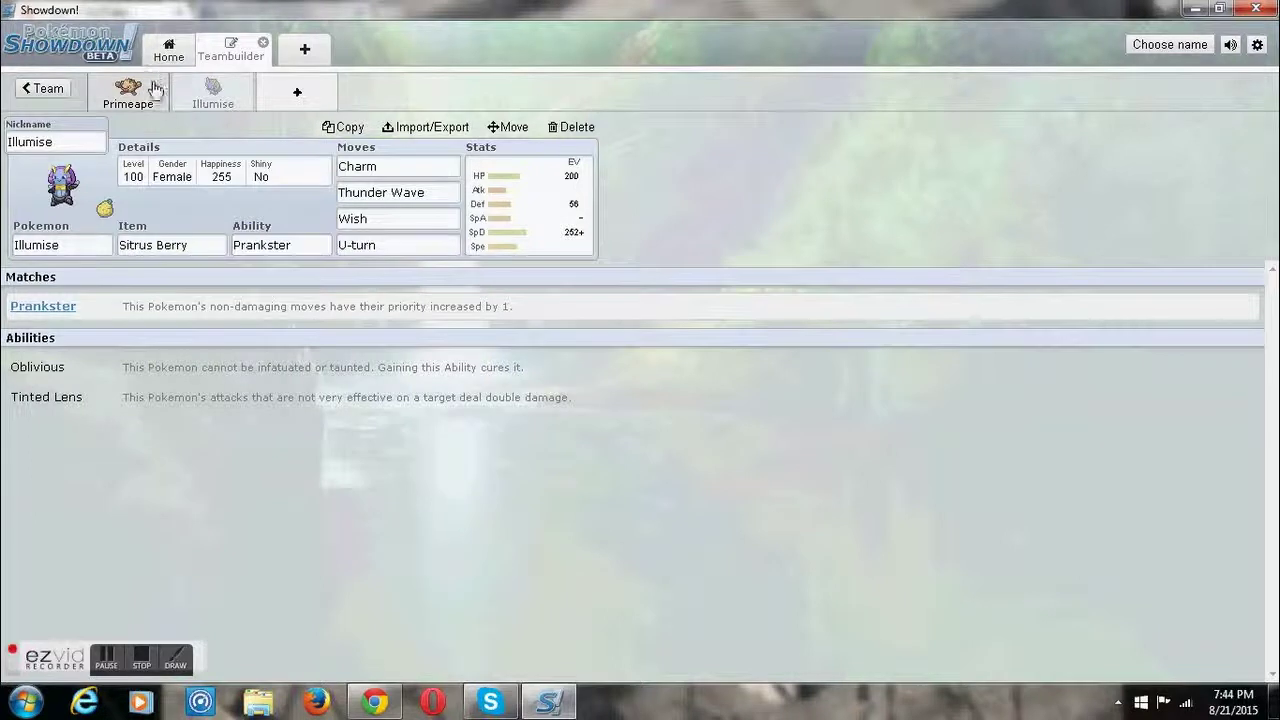
- Switch to Primeape, lower Sp. Atk in its nature and max its Speed EVs
{"action": "left_click", "coordinate": [128, 92]}
{"action": "left_click", "coordinate": [183, 245]}
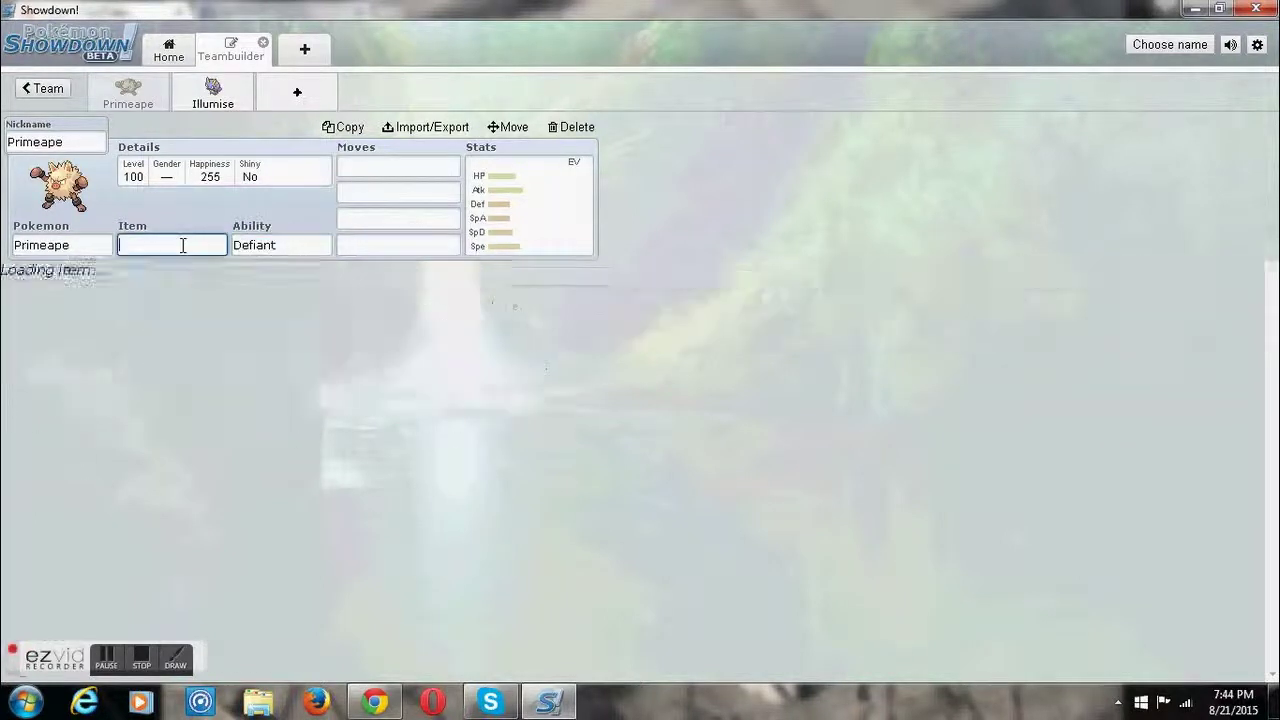
{"action": "left_click", "coordinate": [579, 200]}
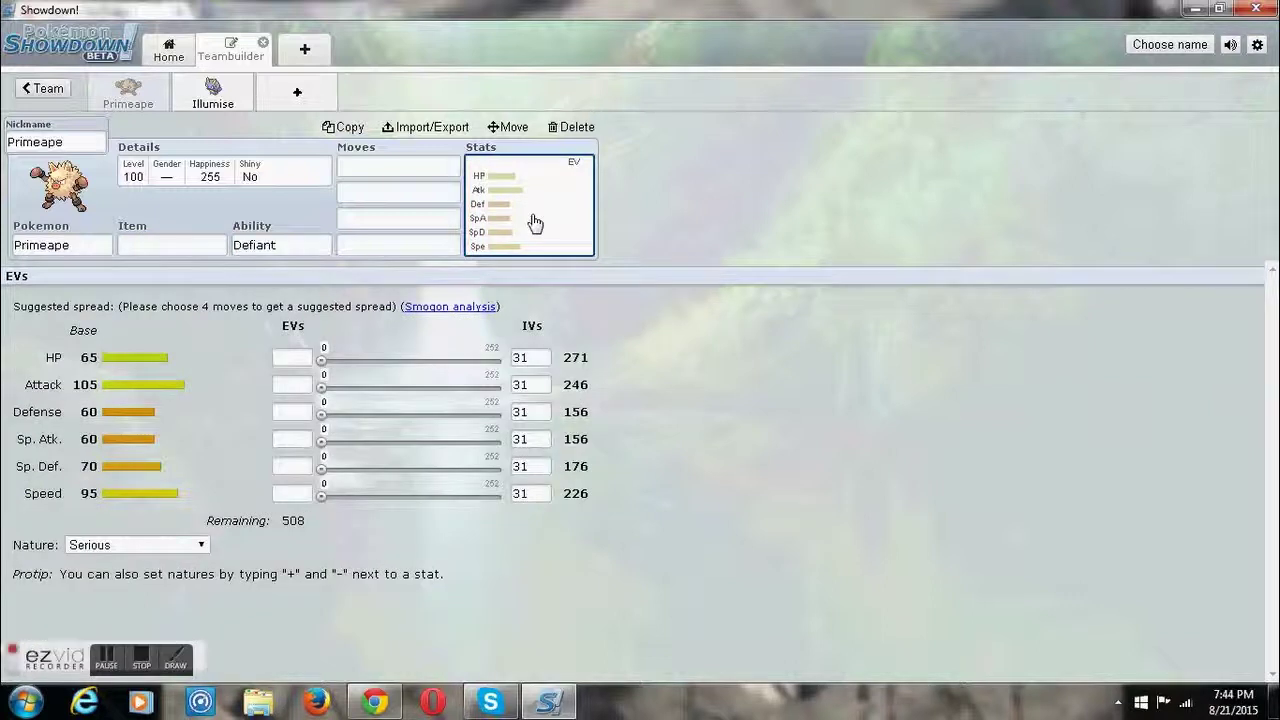
{"action": "left_click", "coordinate": [290, 494]}
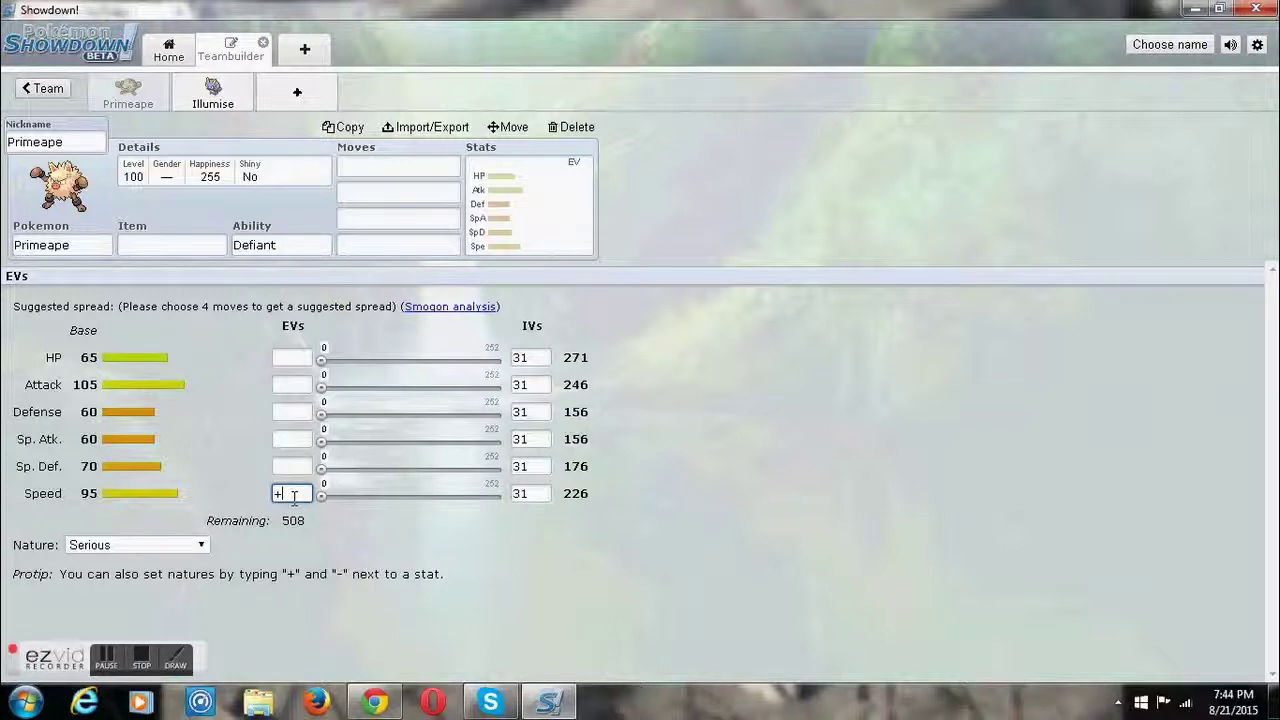
{"action": "left_click", "coordinate": [289, 440]}
{"action": "type", "text": "-"}
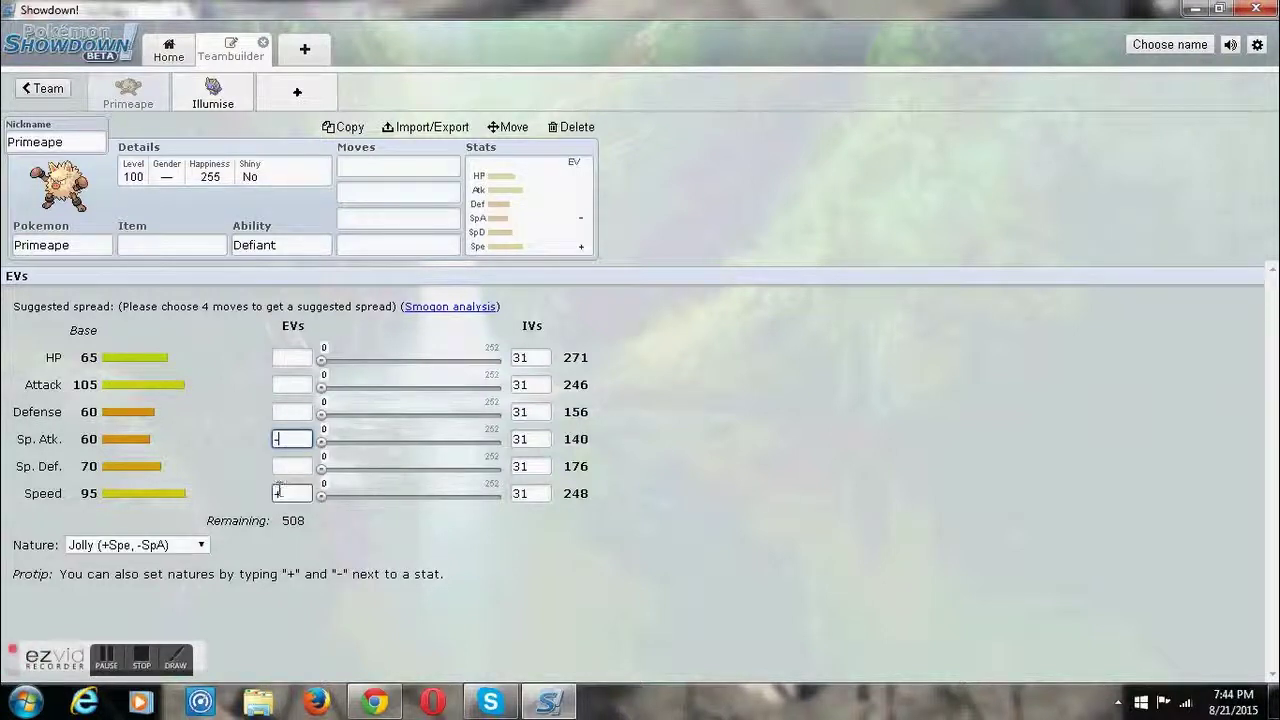
{"action": "left_click_drag", "start_coordinate": [324, 502], "coordinate": [503, 509]}
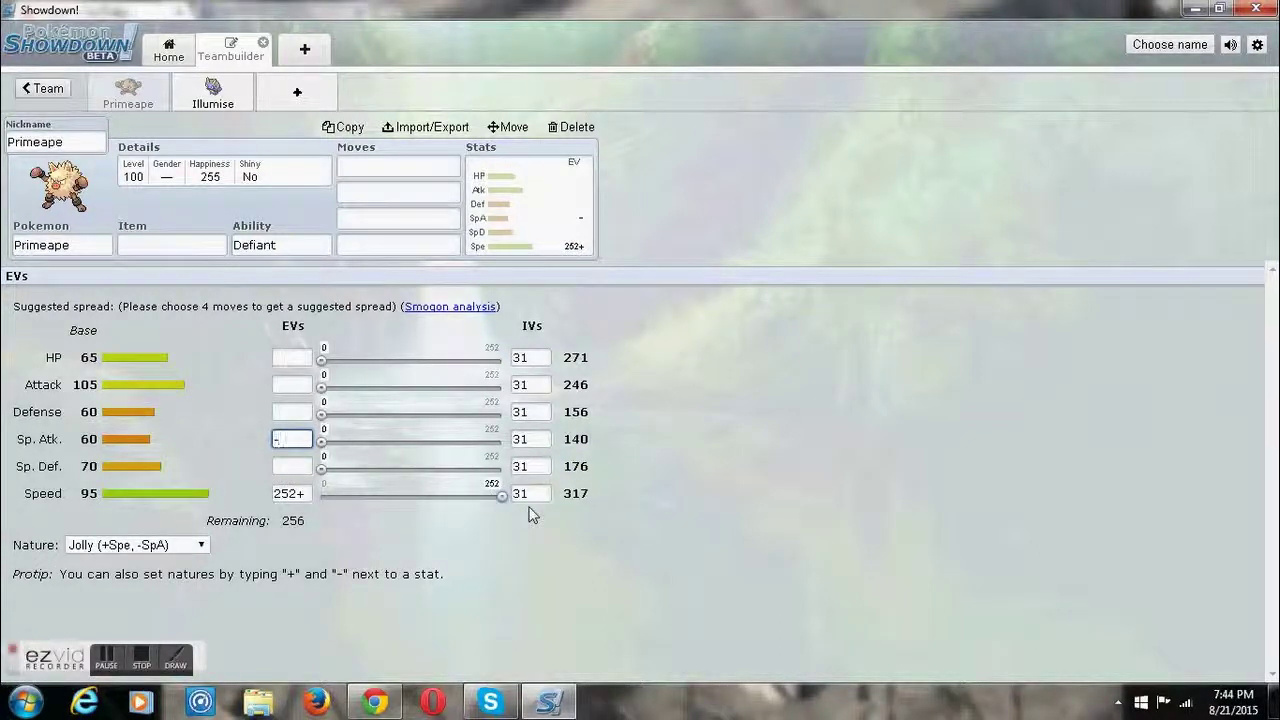
- Filter items by 'choi' and give Primeape a Choice Scarf
{"action": "left_click", "coordinate": [140, 244]}
{"action": "type", "text": "d"}
{"action": "key", "text": "BackSpace"}
{"action": "type", "text": "choi"}
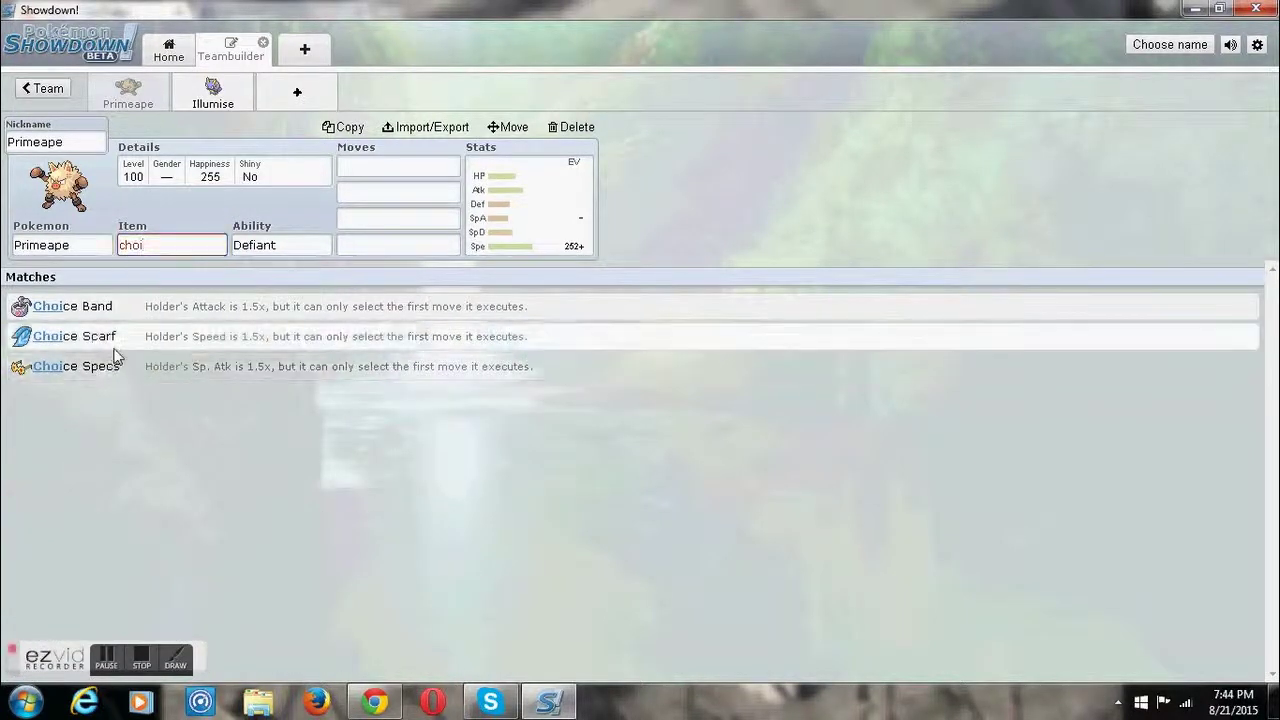
{"action": "left_click", "coordinate": [75, 337]}
- Finalize Primeape's EVs at 8 HP, 252 Attack and 248 Speed
{"action": "left_click", "coordinate": [509, 233]}
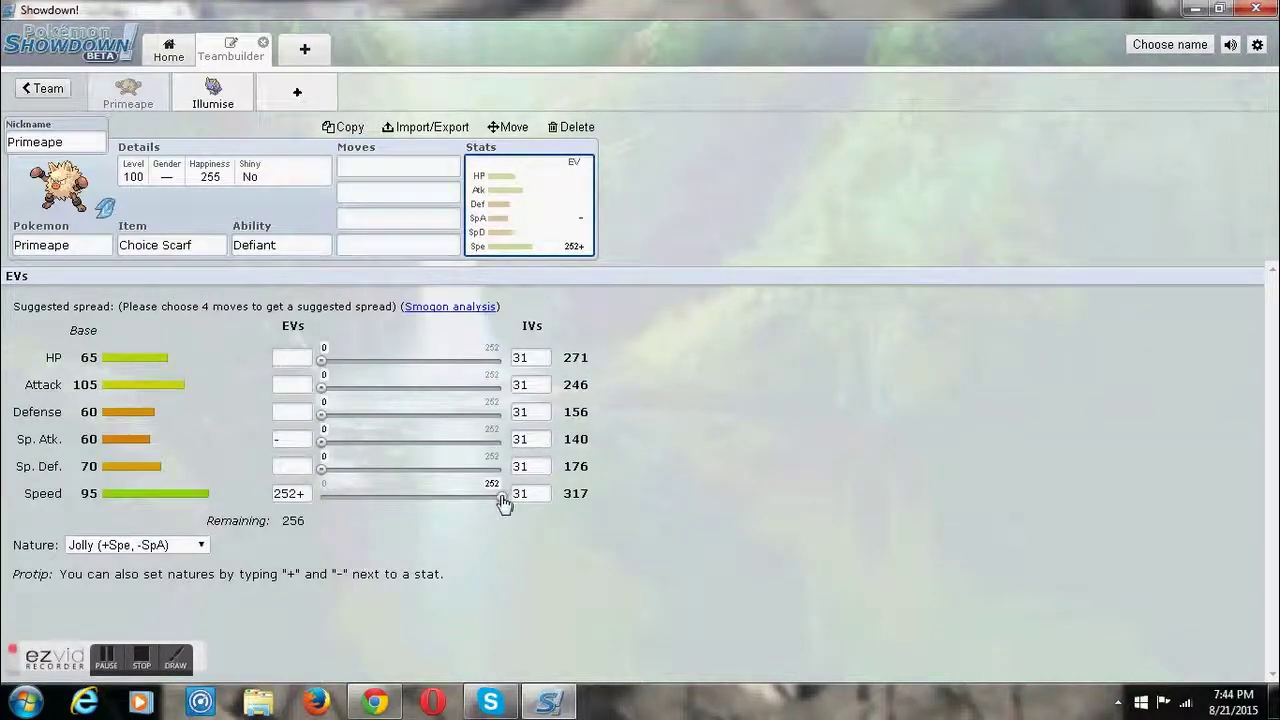
{"action": "left_click_drag", "start_coordinate": [503, 506], "coordinate": [501, 503]}
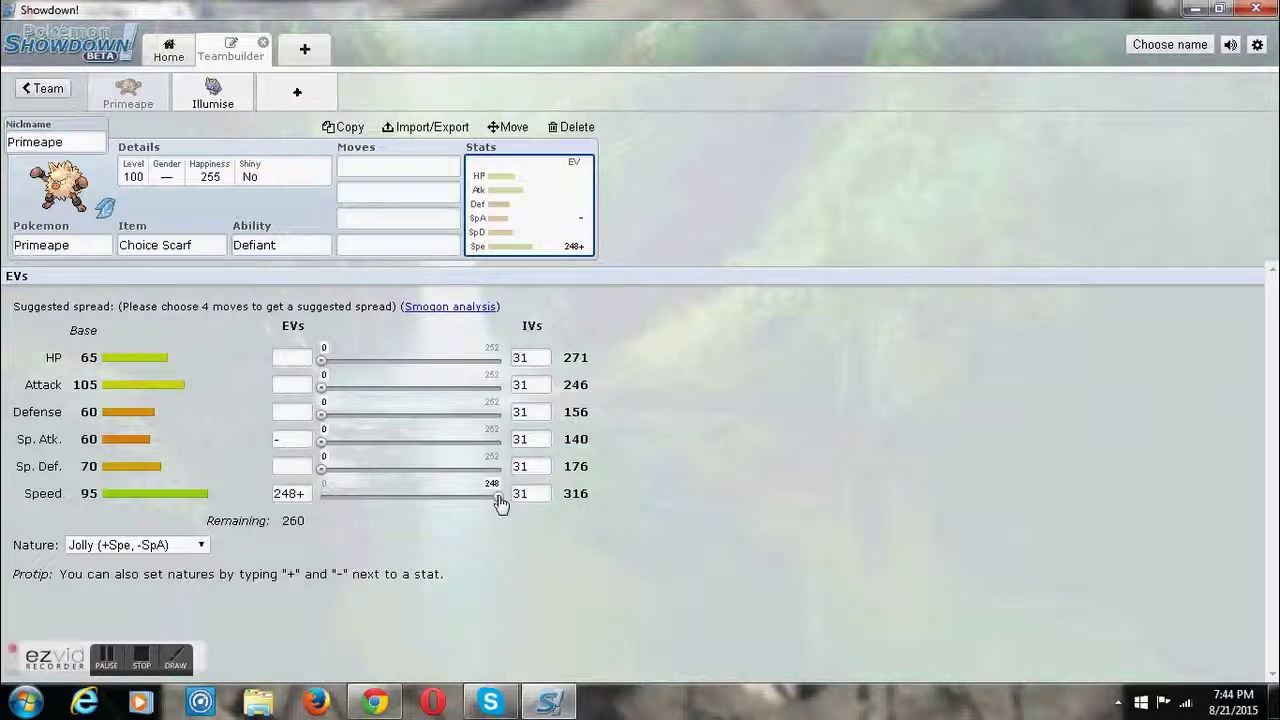
{"action": "left_click", "coordinate": [76, 146]}
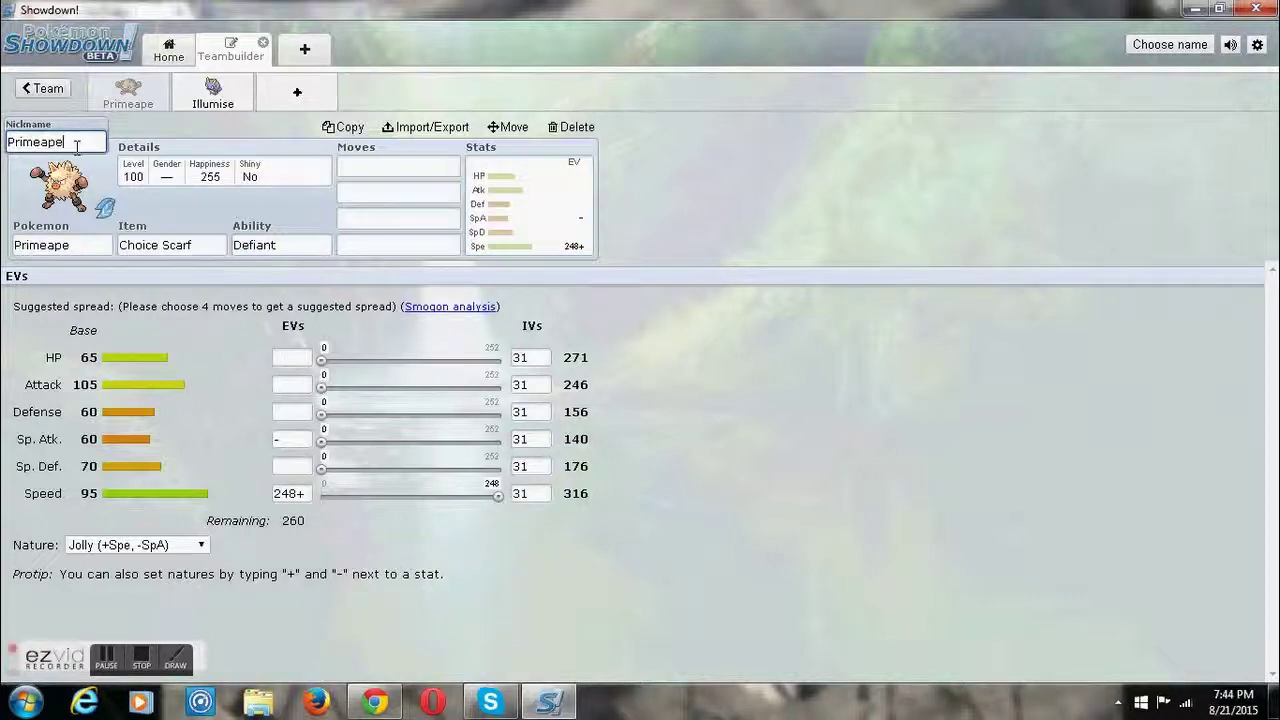
{"action": "key", "text": "BackSpace"}
{"action": "key", "text": "BackSpace"}
{"action": "key", "text": "BackSpace"}
{"action": "key", "text": "BackSpace"}
{"action": "key", "text": "BackSpace"}
{"action": "key", "text": "BackSpace"}
{"action": "key", "text": "BackSpace"}
{"action": "key", "text": "BackSpace"}
{"action": "type", "text": "158"}
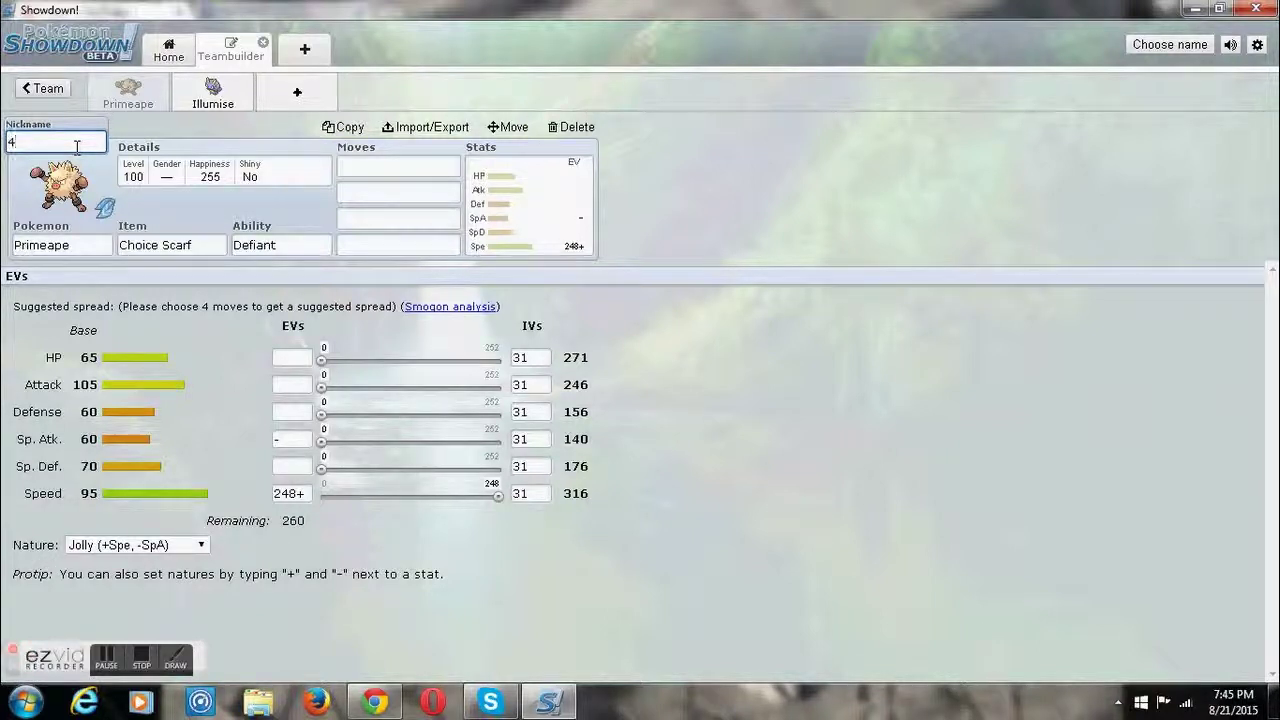
{"action": "type", "text": "74"}
{"action": "key", "text": "BackSpace"}
{"action": "left_click_drag", "start_coordinate": [321, 388], "coordinate": [502, 388]}
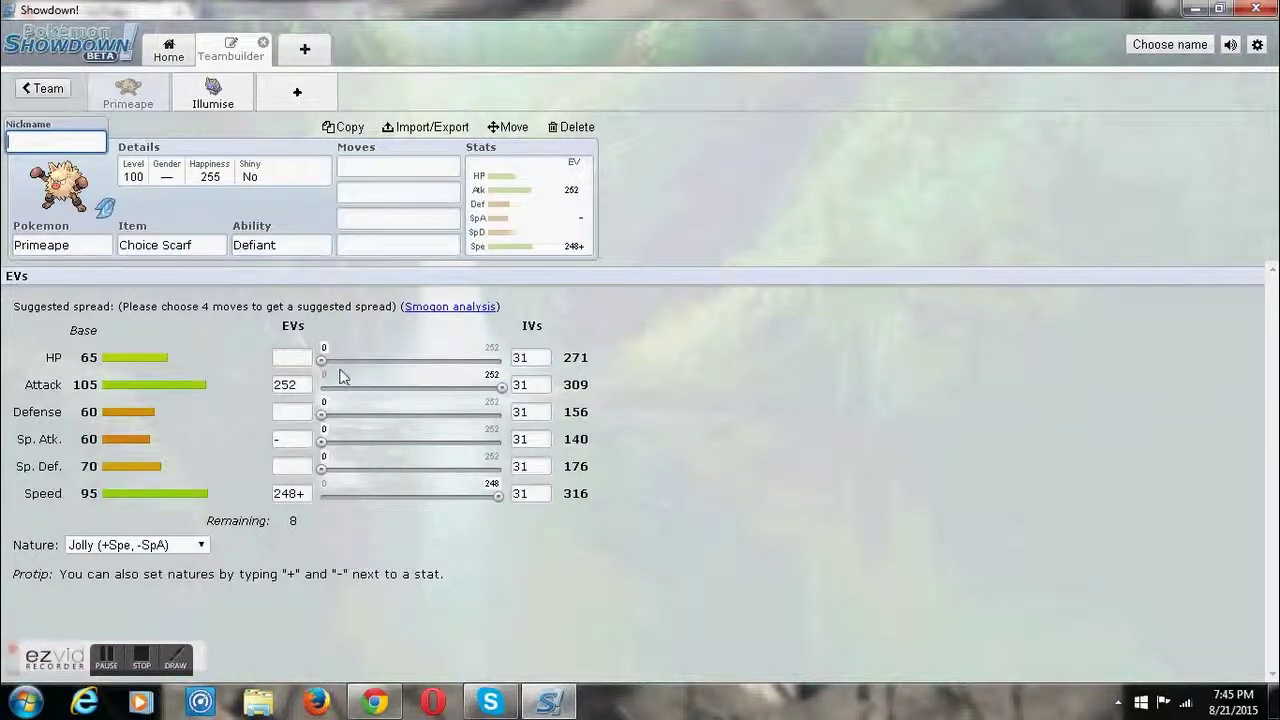
{"action": "left_click_drag", "start_coordinate": [323, 369], "coordinate": [334, 371]}
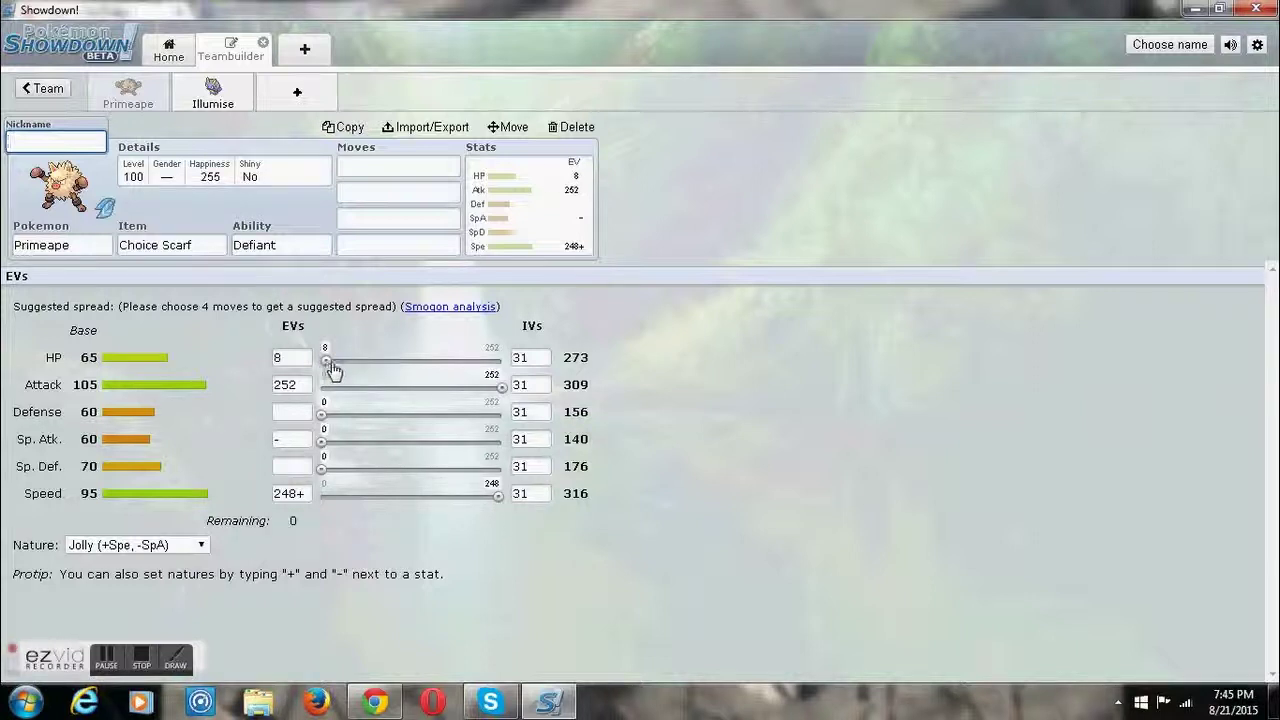
- Give Primeape Close Combat and U-turn as its first two moves
{"action": "left_click", "coordinate": [363, 168]}
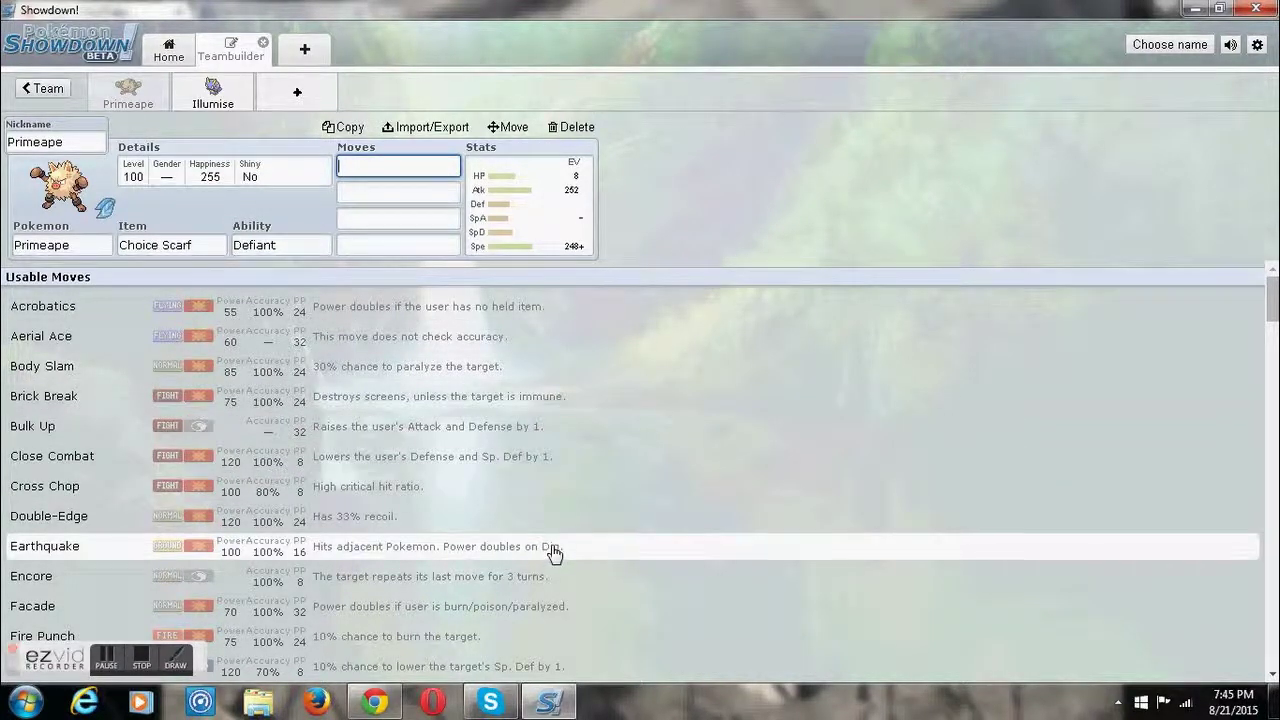
{"action": "left_click", "coordinate": [463, 460]}
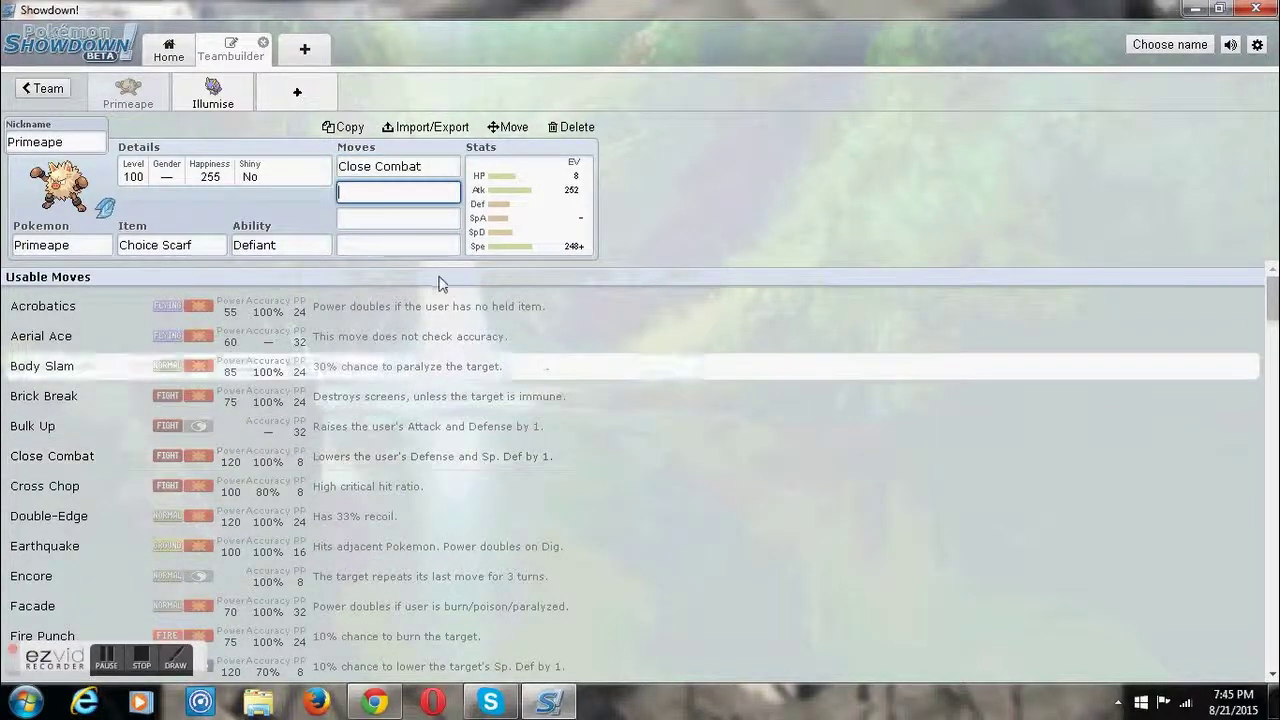
{"action": "type", "text": "u"}
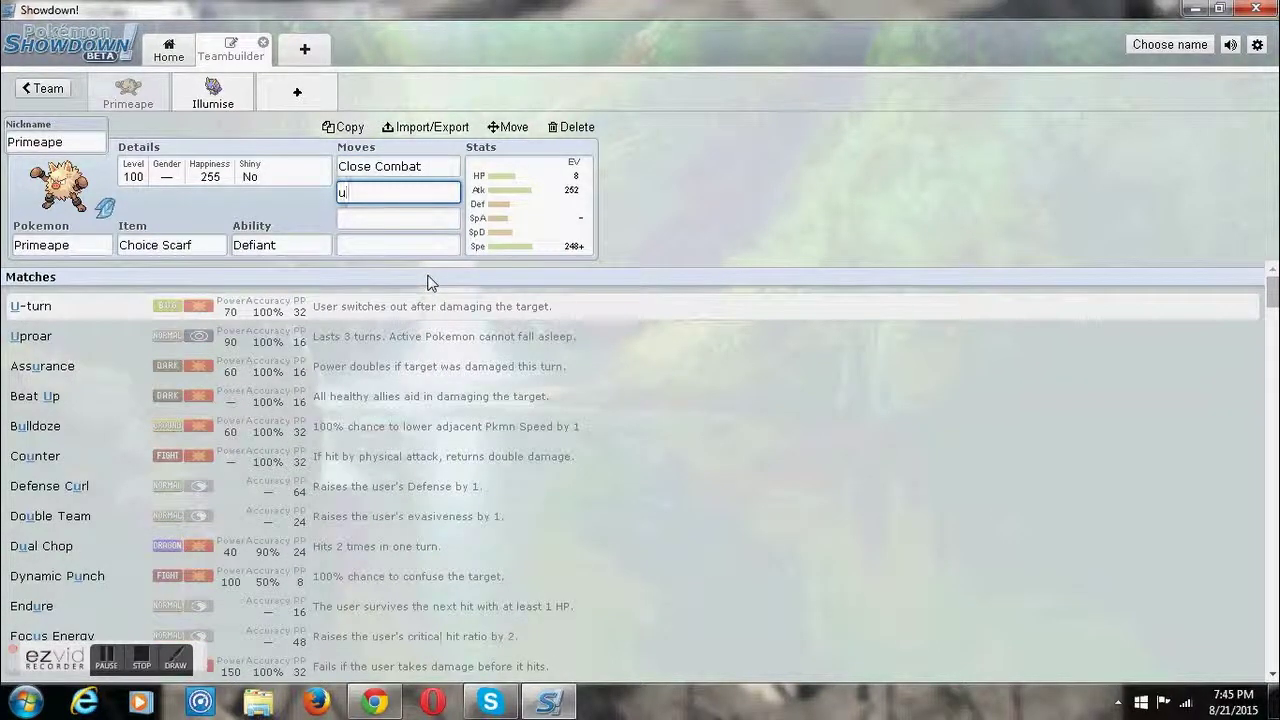
{"action": "left_click", "coordinate": [345, 308]}
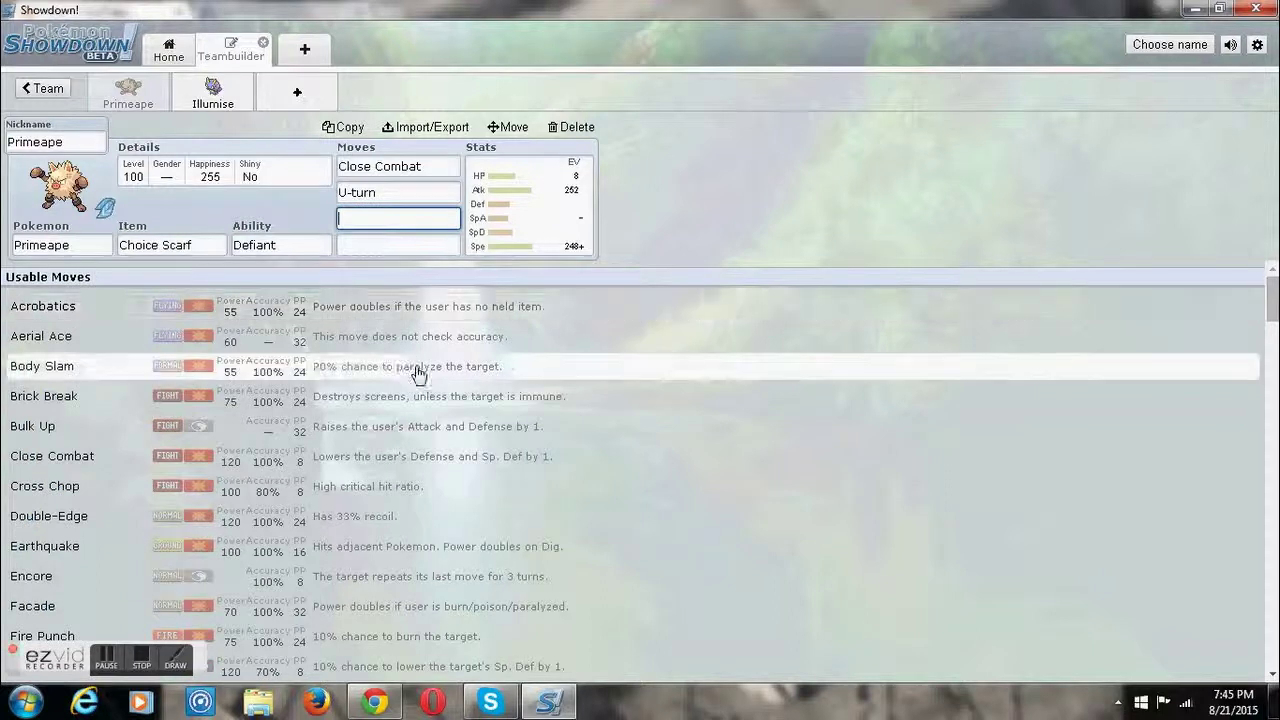
- Add Poison Jab and Ice Punch as Primeape's third and fourth moves
{"action": "scroll", "coordinate": [1273, 372], "scroll_direction": "down", "scroll_amount": 5}
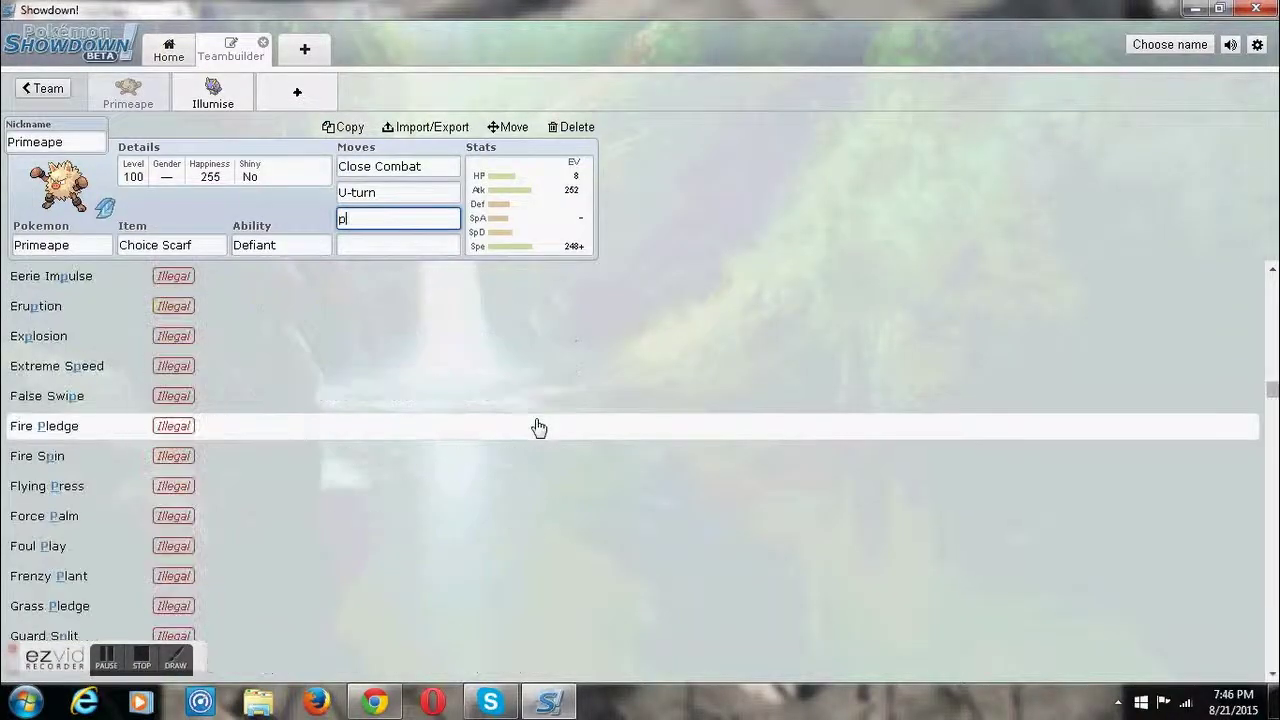
{"action": "type", "text": "o"}
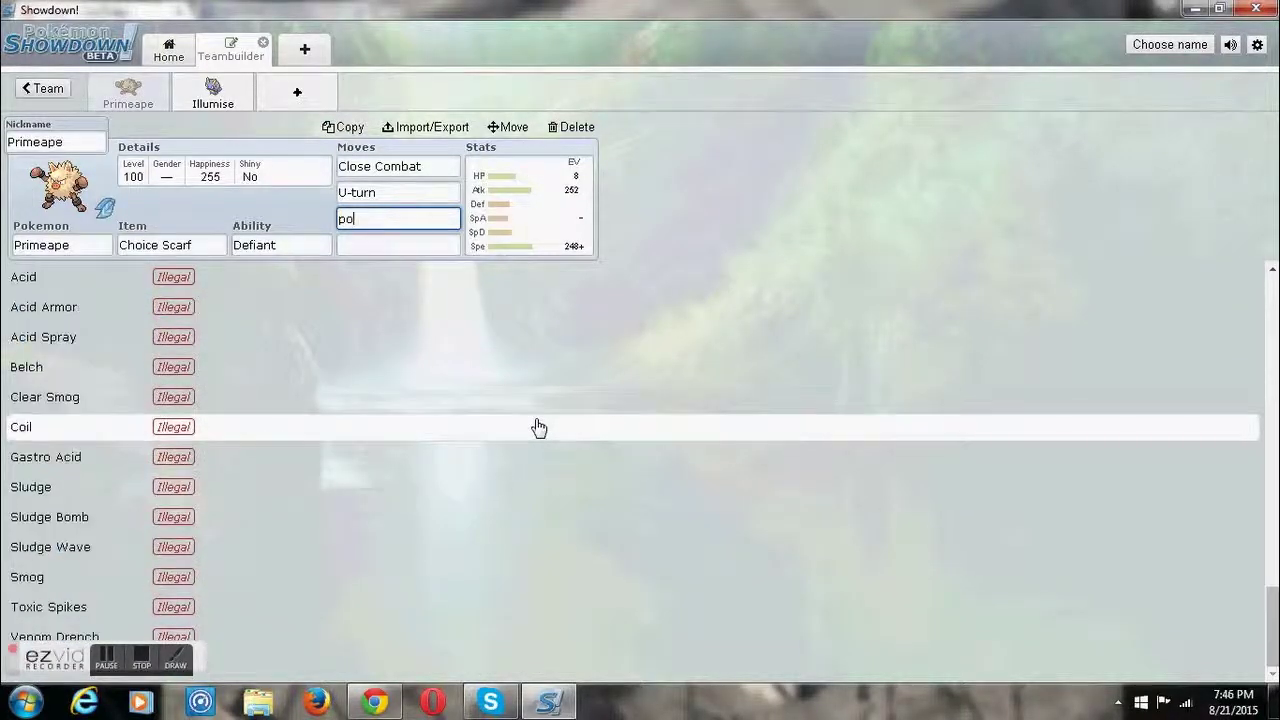
{"action": "type", "text": "s"}
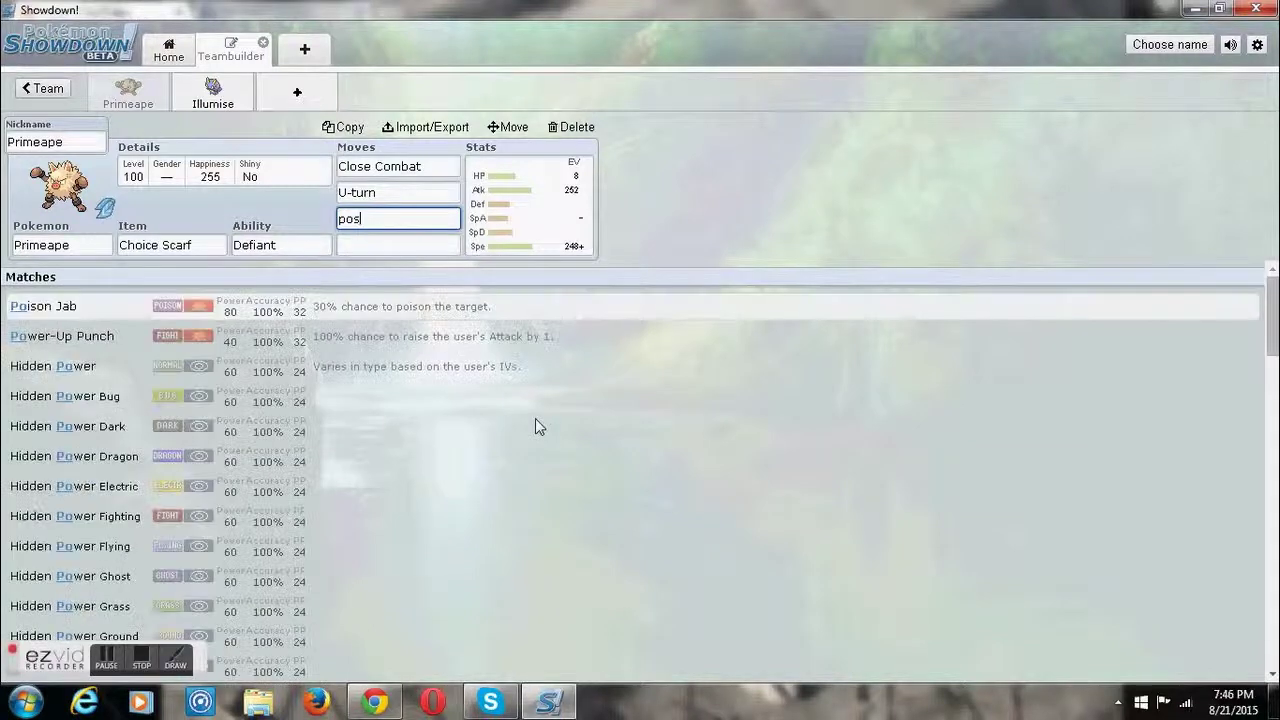
{"action": "key", "text": "BackSpace"}
{"action": "type", "text": "ison"}
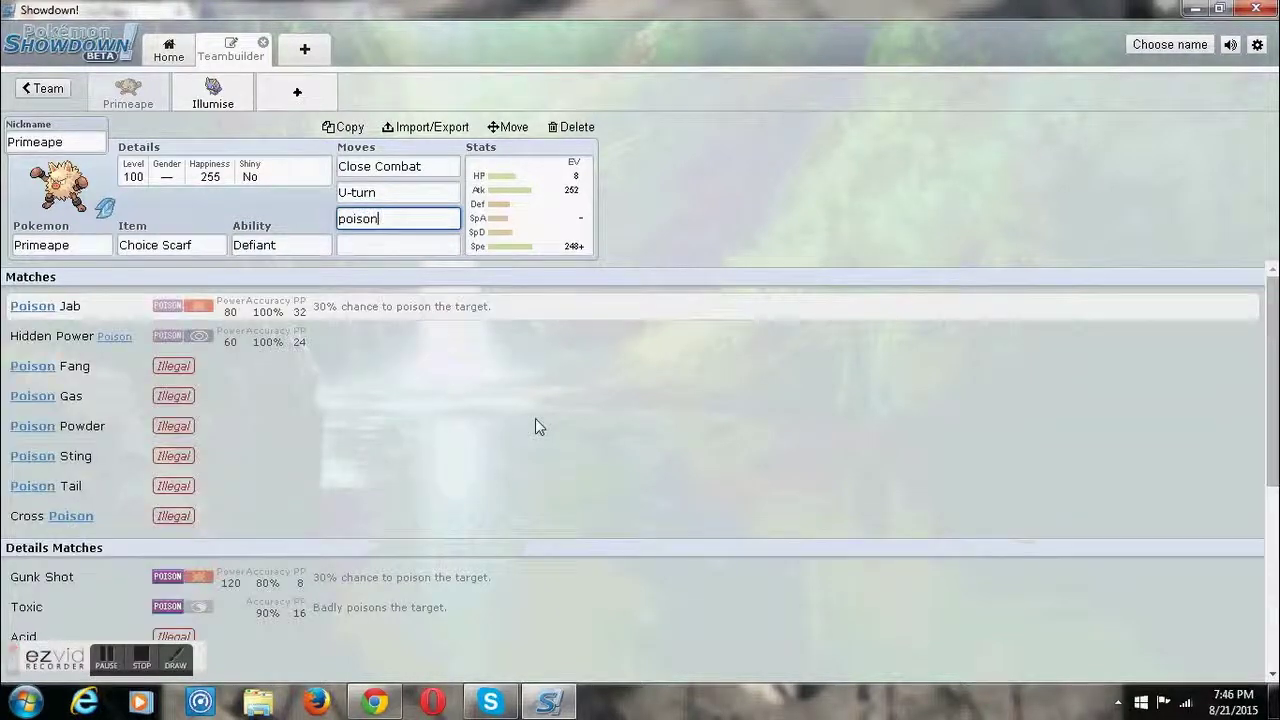
{"action": "left_click", "coordinate": [247, 305]}
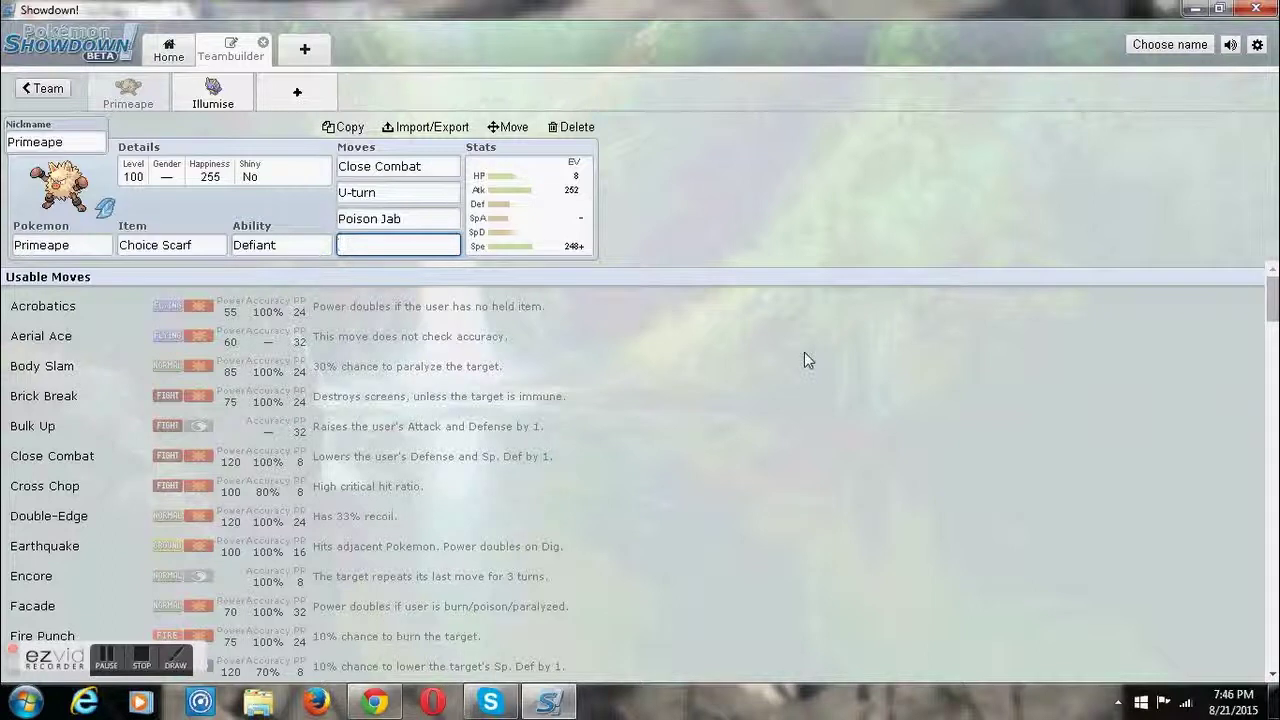
{"action": "type", "text": "ic"}
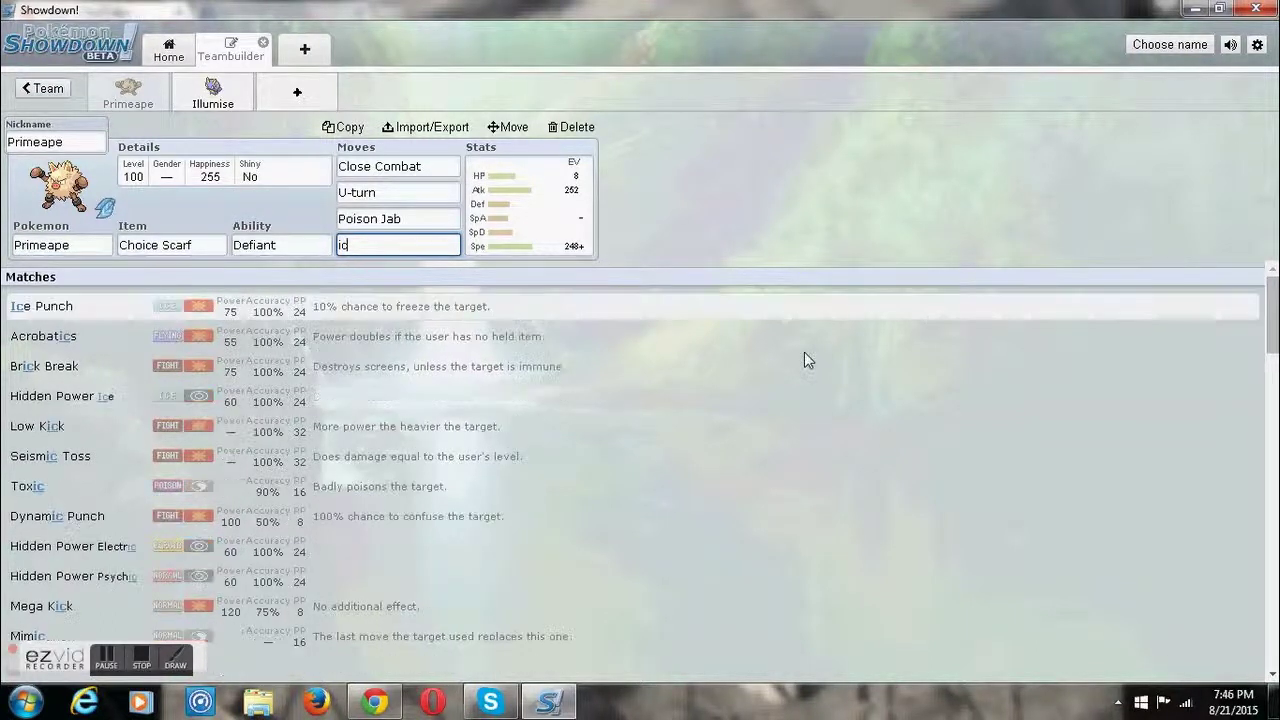
{"action": "left_click", "coordinate": [463, 304]}
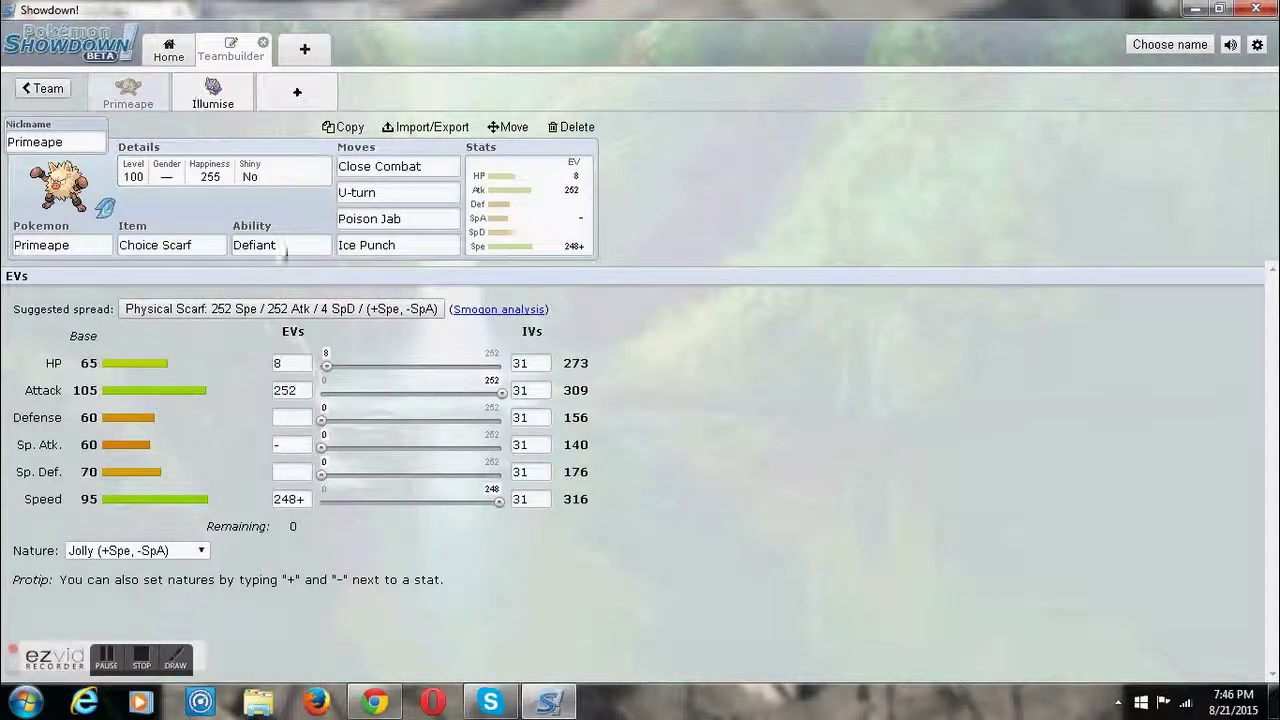
- Replace Primeape's nickname with new text, then trim part of it
{"action": "double_click", "coordinate": [12, 143]}
{"action": "key", "text": "BackSpace"}
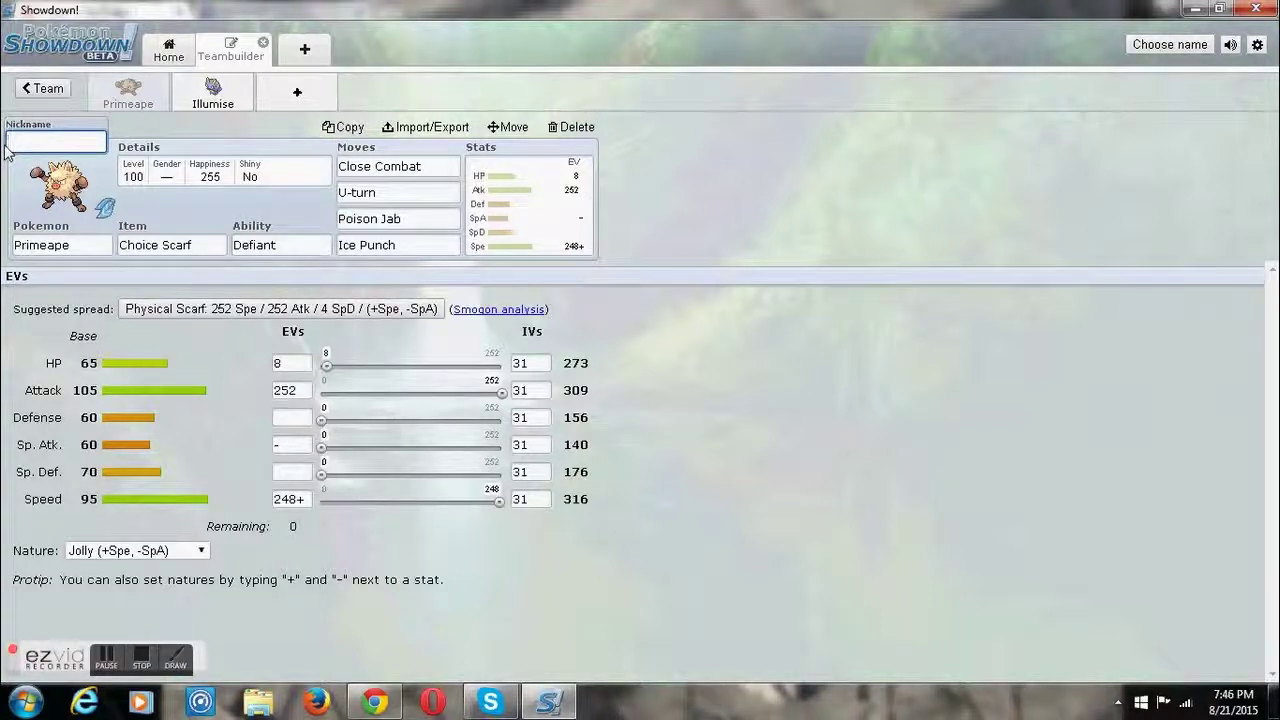
{"action": "type", "text": "FUCK"}
{"action": "key", "text": "BackSpace"}
{"action": "key", "text": "BackSpace"}
{"action": "key", "text": "BackSpace"}
- Switch to Illumise and rename it 'Princess'
{"action": "left_click", "coordinate": [212, 92]}
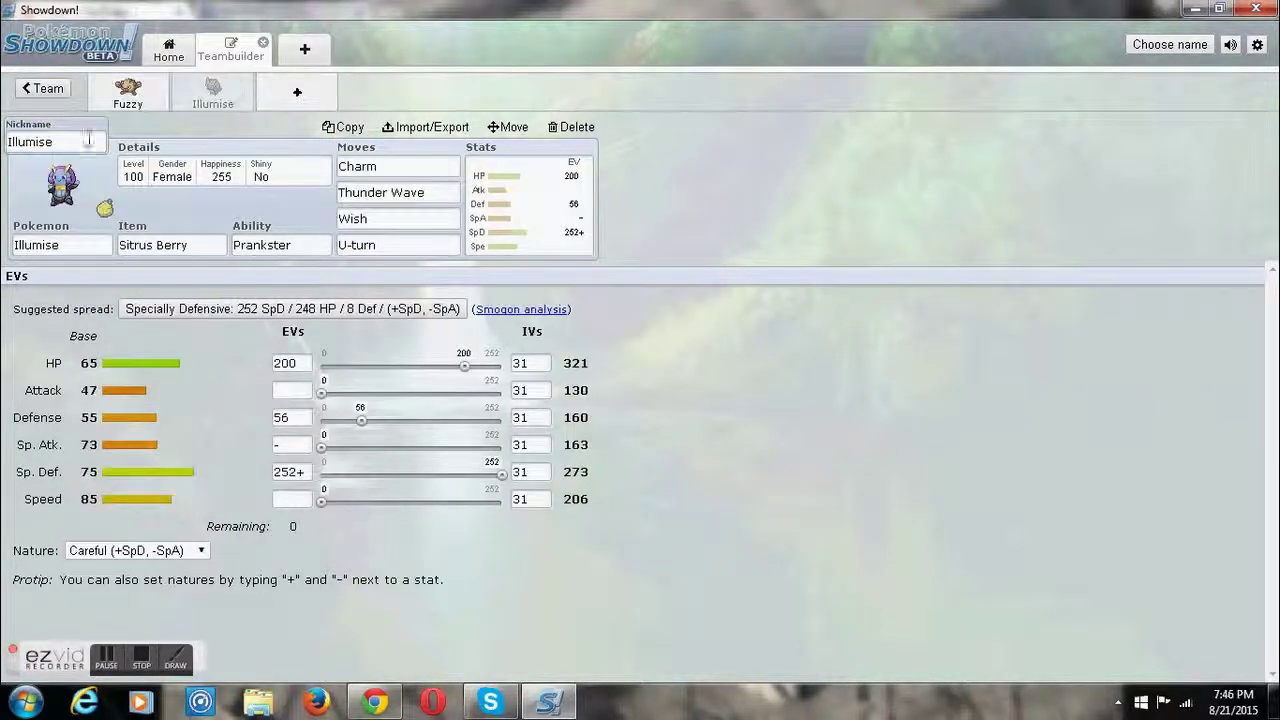
{"action": "left_click_drag", "start_coordinate": [62, 145], "coordinate": [5, 145]}
{"action": "key", "text": "BackSpace"}
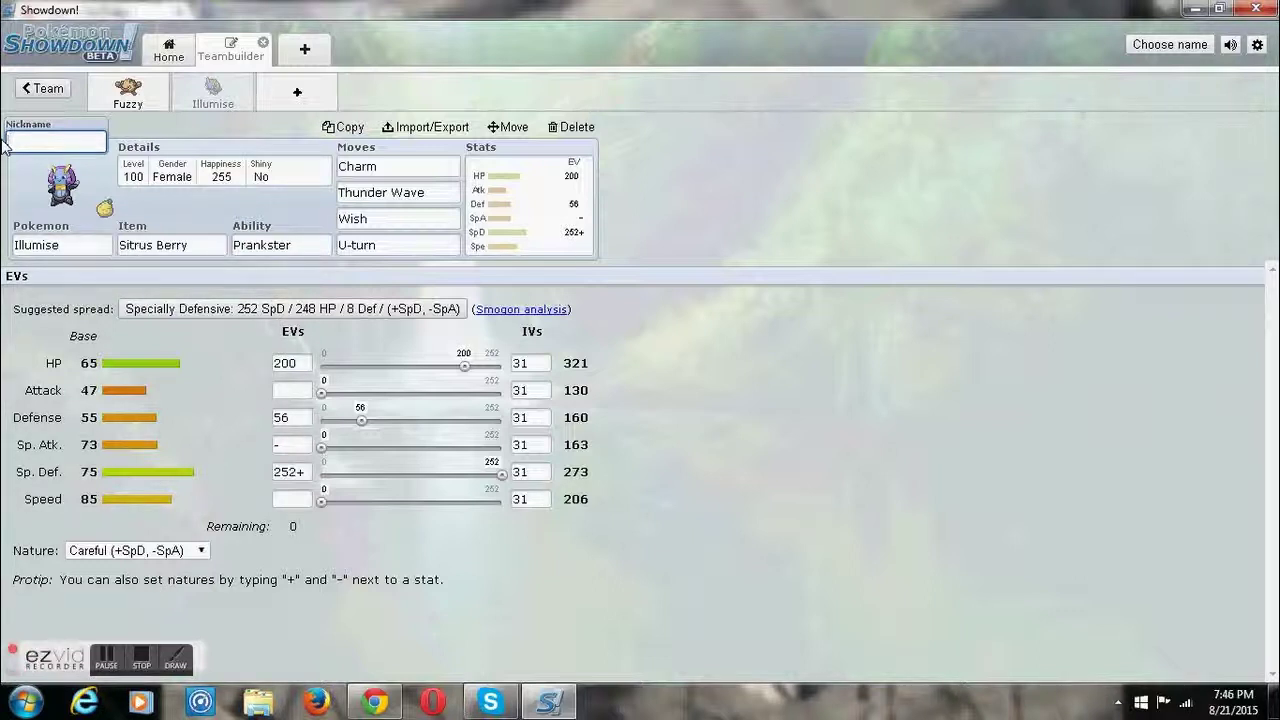
{"action": "type", "text": "Princess"}
- Open a third slot, search 'blas' and add Blastoise to the team
{"action": "left_click", "coordinate": [289, 100]}
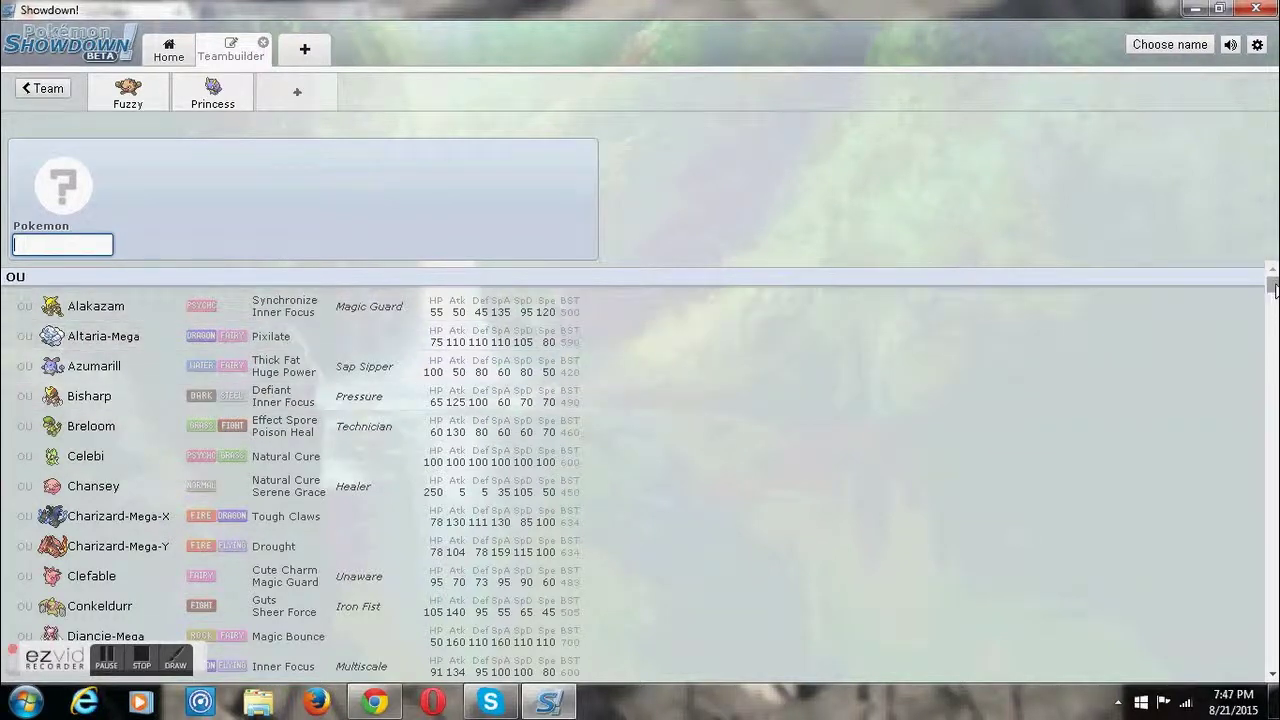
{"action": "left_click_drag", "start_coordinate": [1273, 288], "coordinate": [1274, 346]}
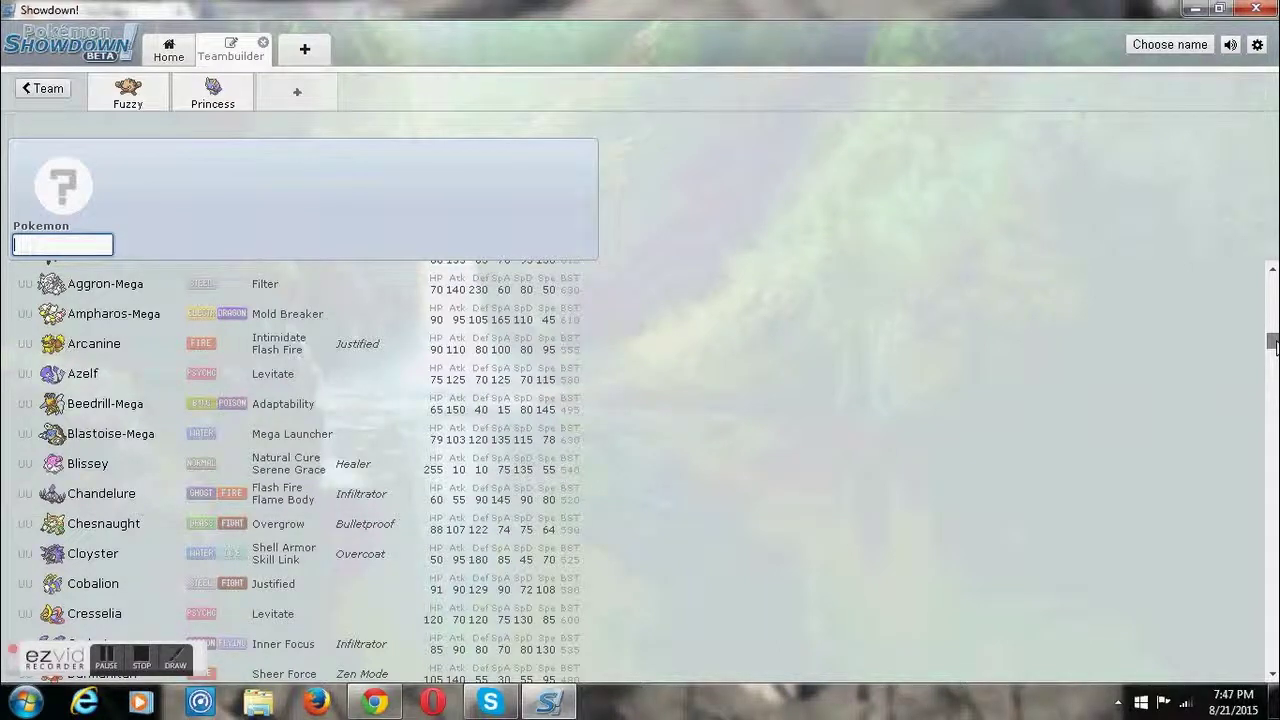
{"action": "left_click_drag", "start_coordinate": [1274, 344], "coordinate": [1274, 350]}
{"action": "type", "text": "blo"}
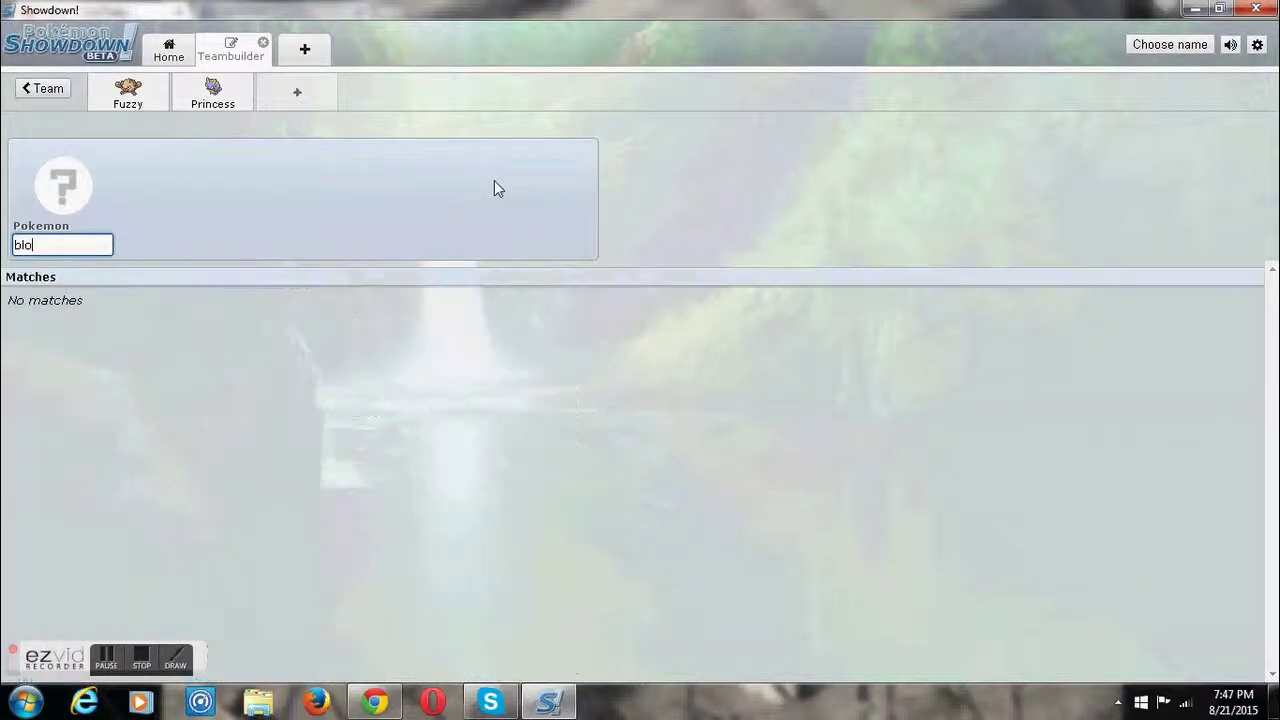
{"action": "key", "text": "BackSpace"}
{"action": "type", "text": "as"}
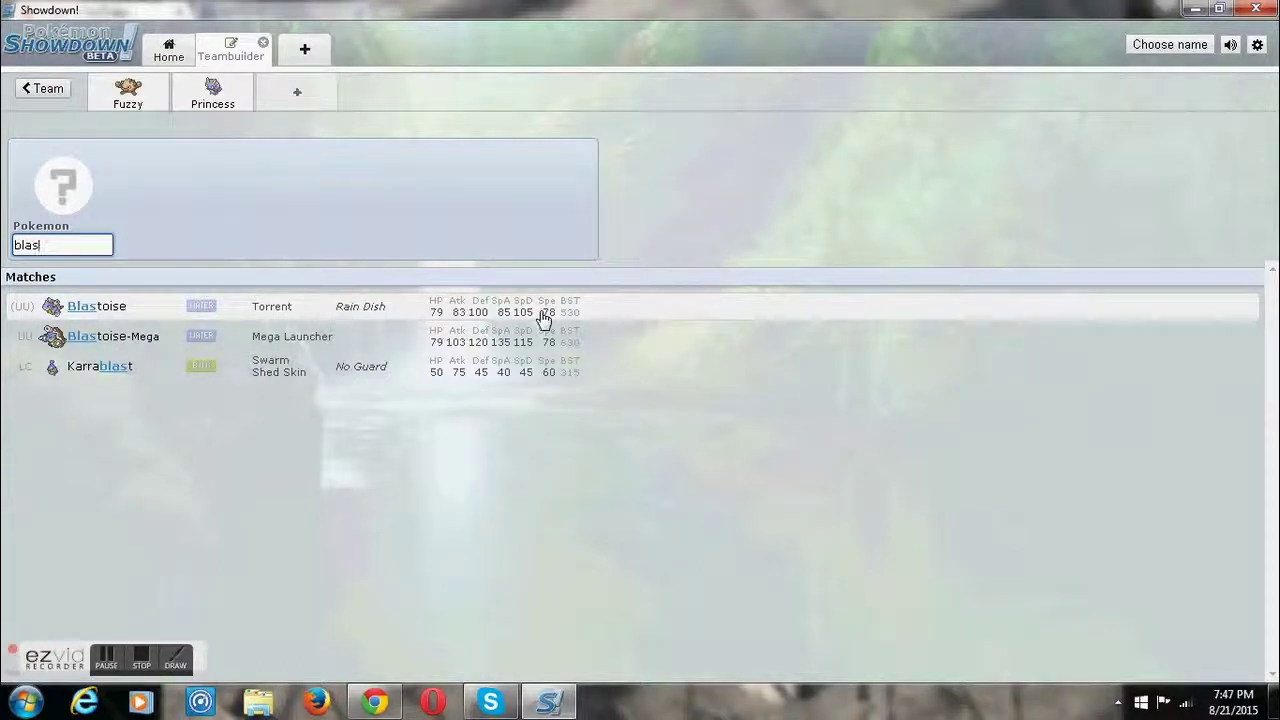
{"action": "key", "text": "BackSpace"}
{"action": "key", "text": "BackSpace"}
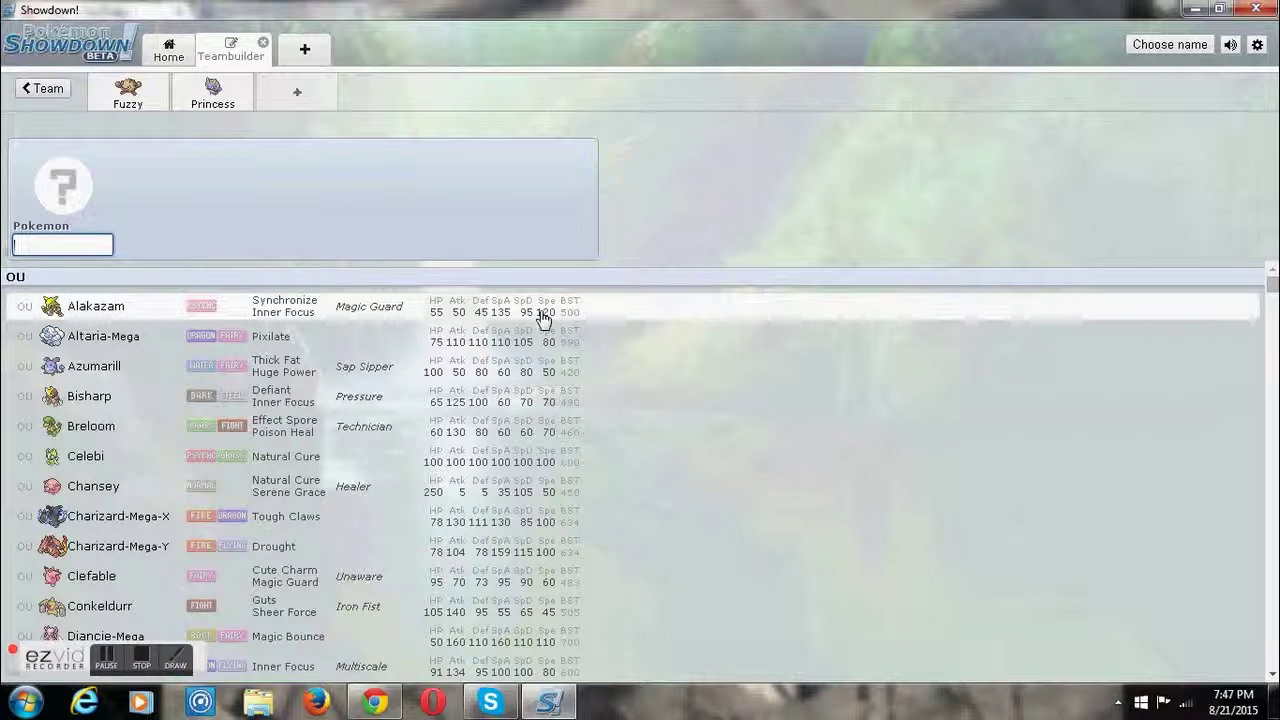
{"action": "type", "text": "wa"}
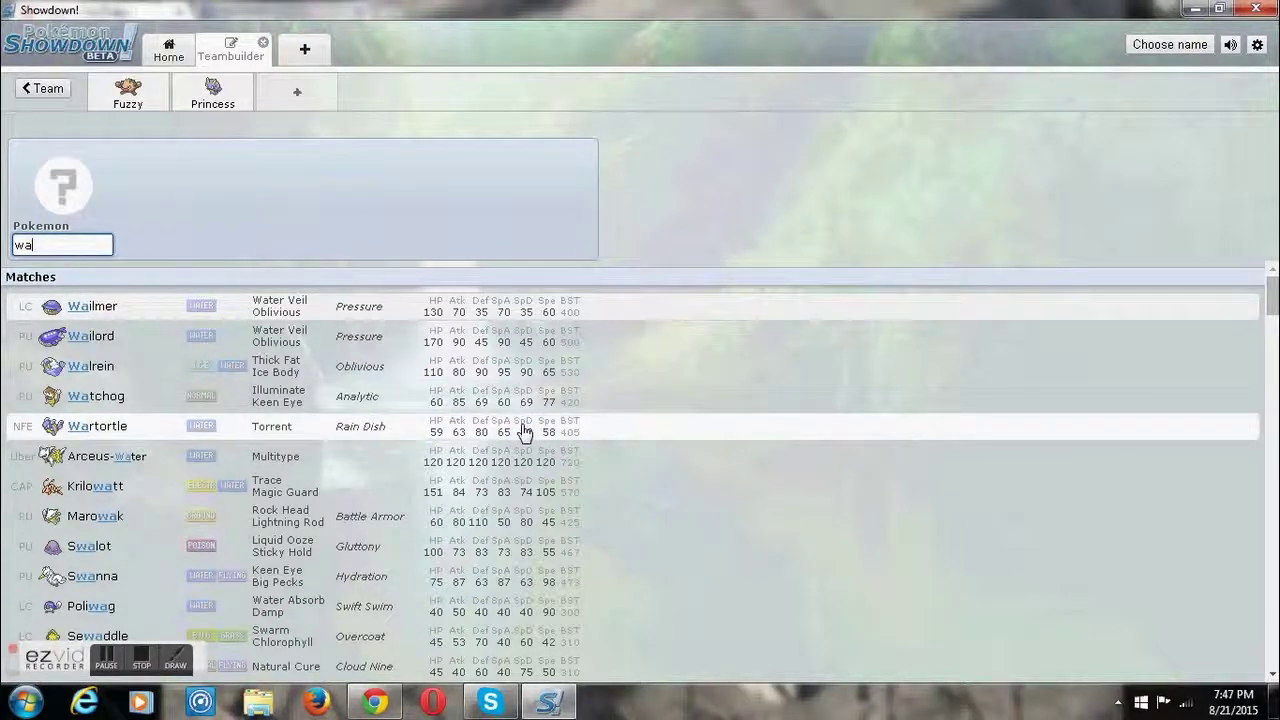
{"action": "key", "text": "BackSpace"}
{"action": "key", "text": "BackSpace"}
{"action": "type", "text": "blas"}
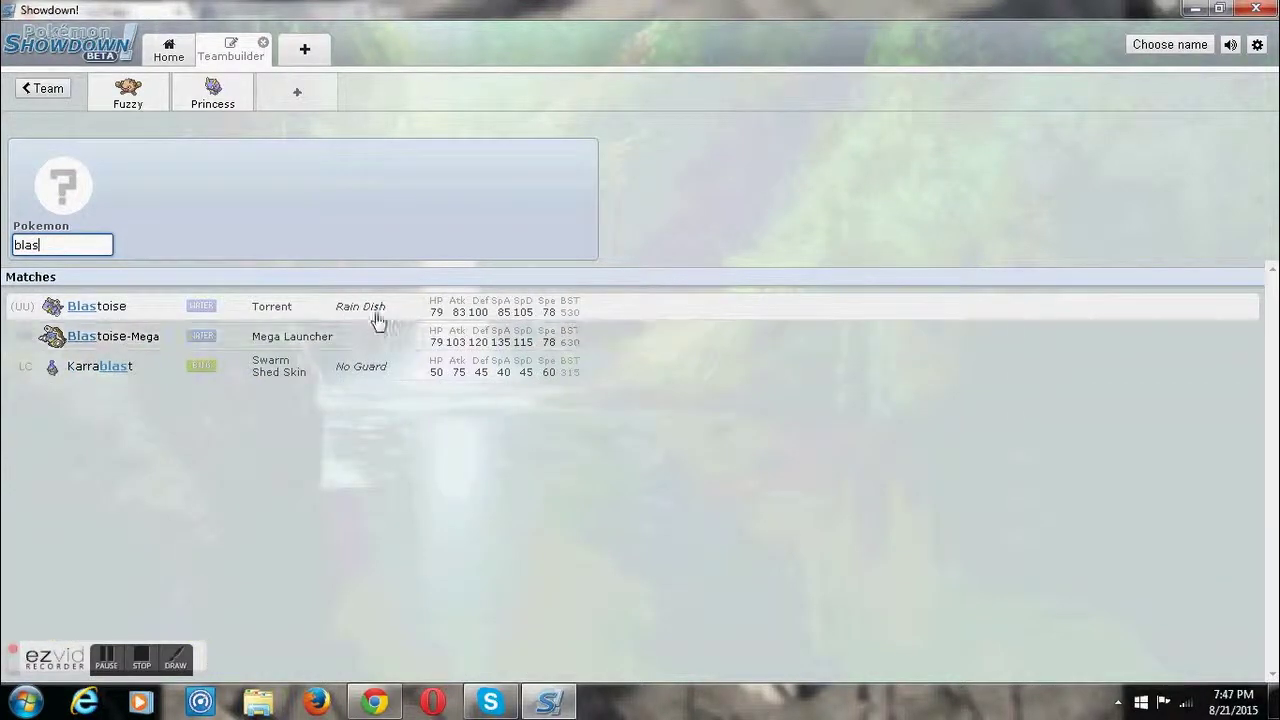
{"action": "left_click", "coordinate": [375, 314]}
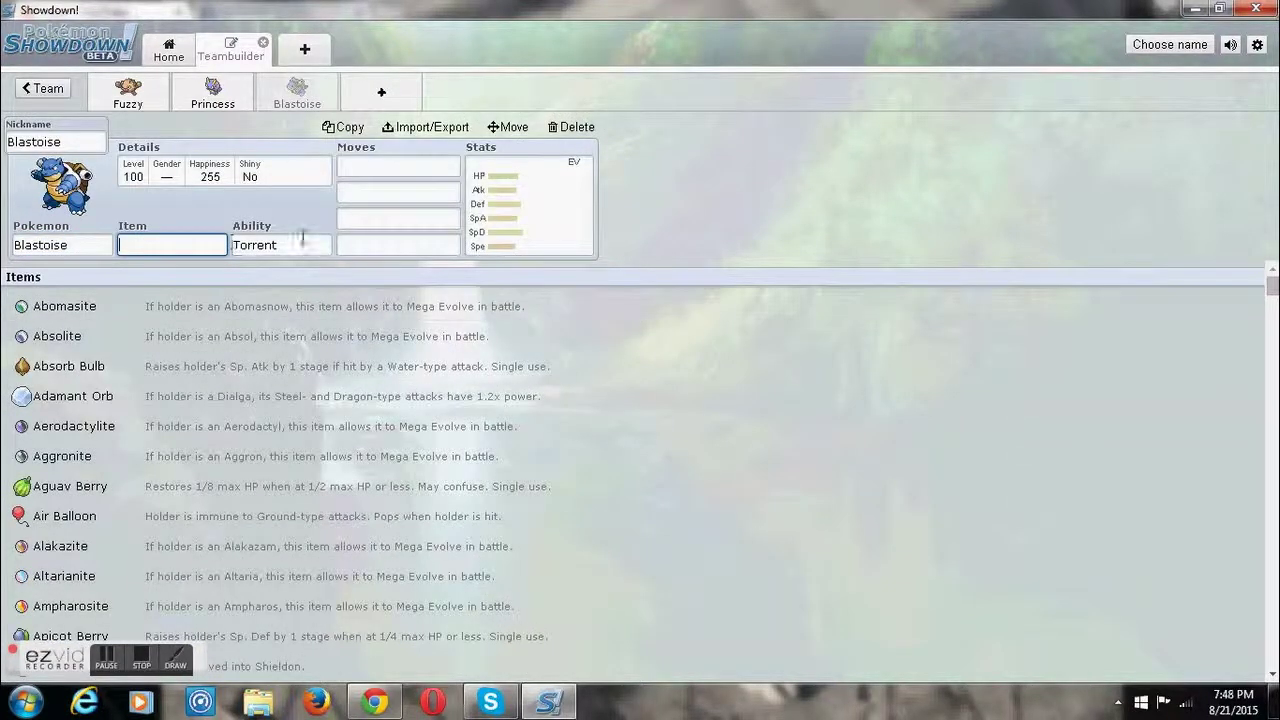
- Give Blastoise the Rain Dish ability and Leftovers as its held item
{"action": "left_click", "coordinate": [299, 242]}
{"action": "left_click", "coordinate": [225, 376]}
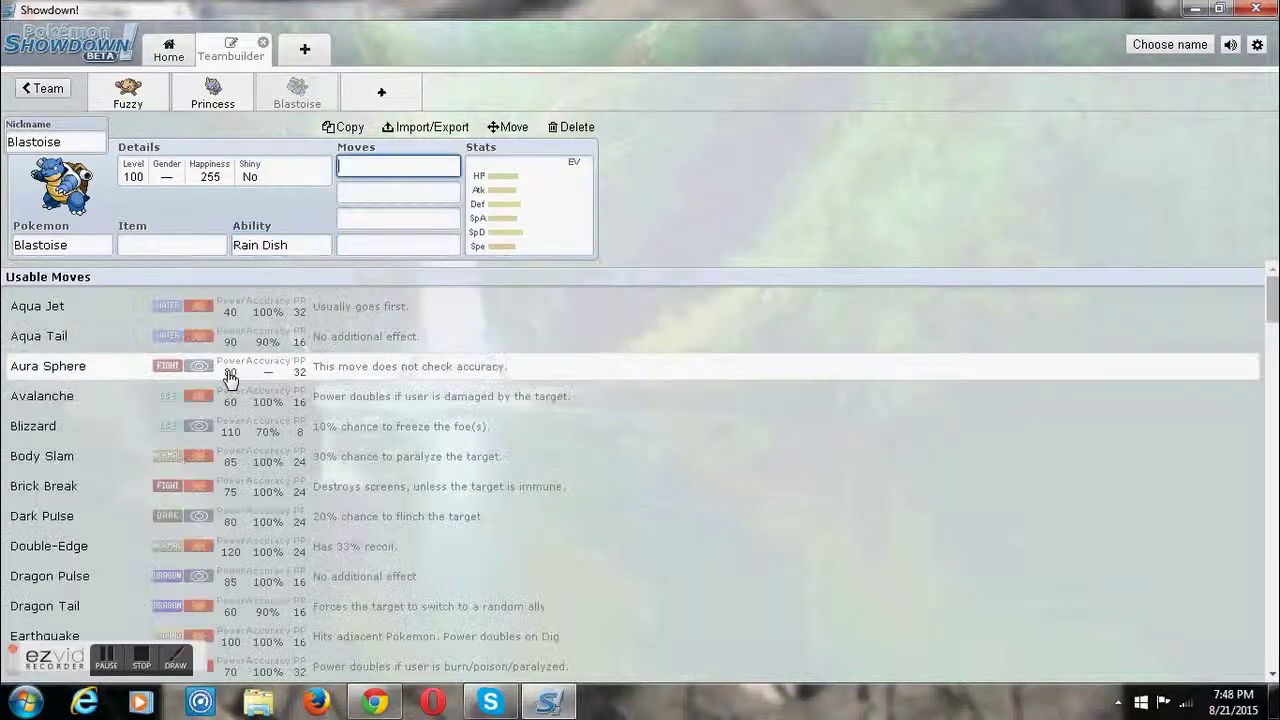
{"action": "left_click", "coordinate": [172, 244]}
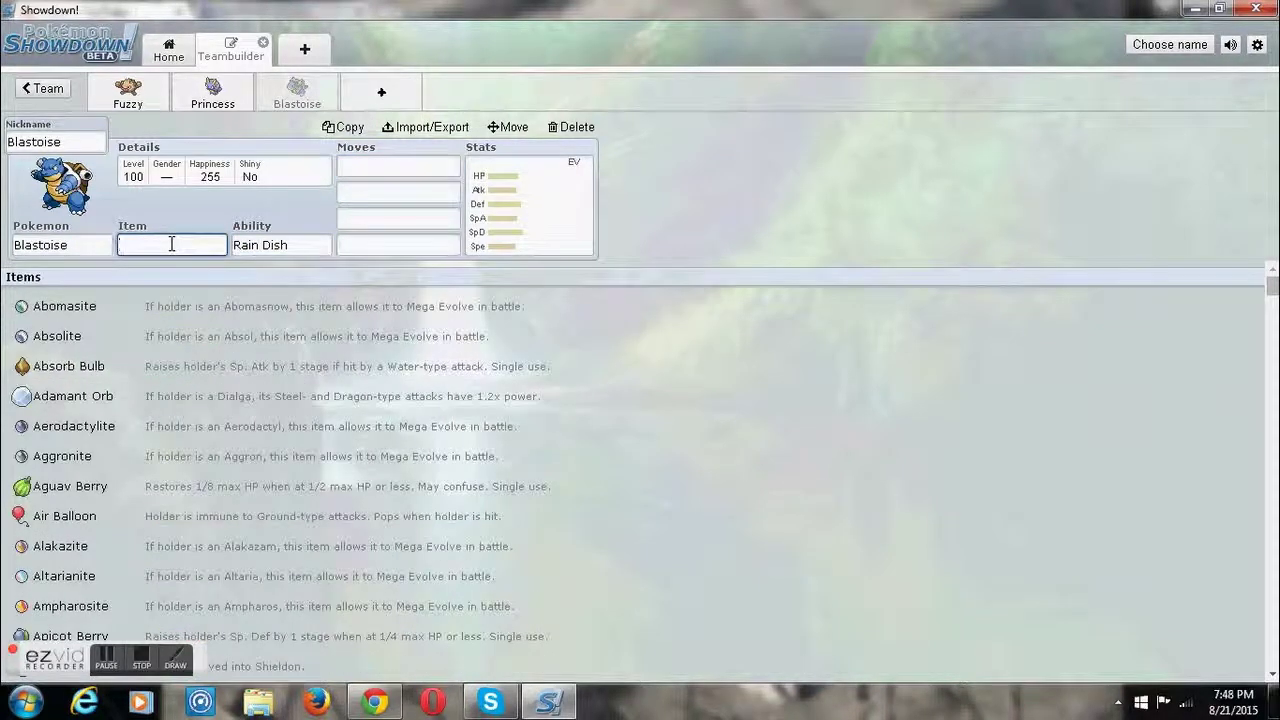
{"action": "type", "text": "left"}
{"action": "left_click", "coordinate": [128, 309]}
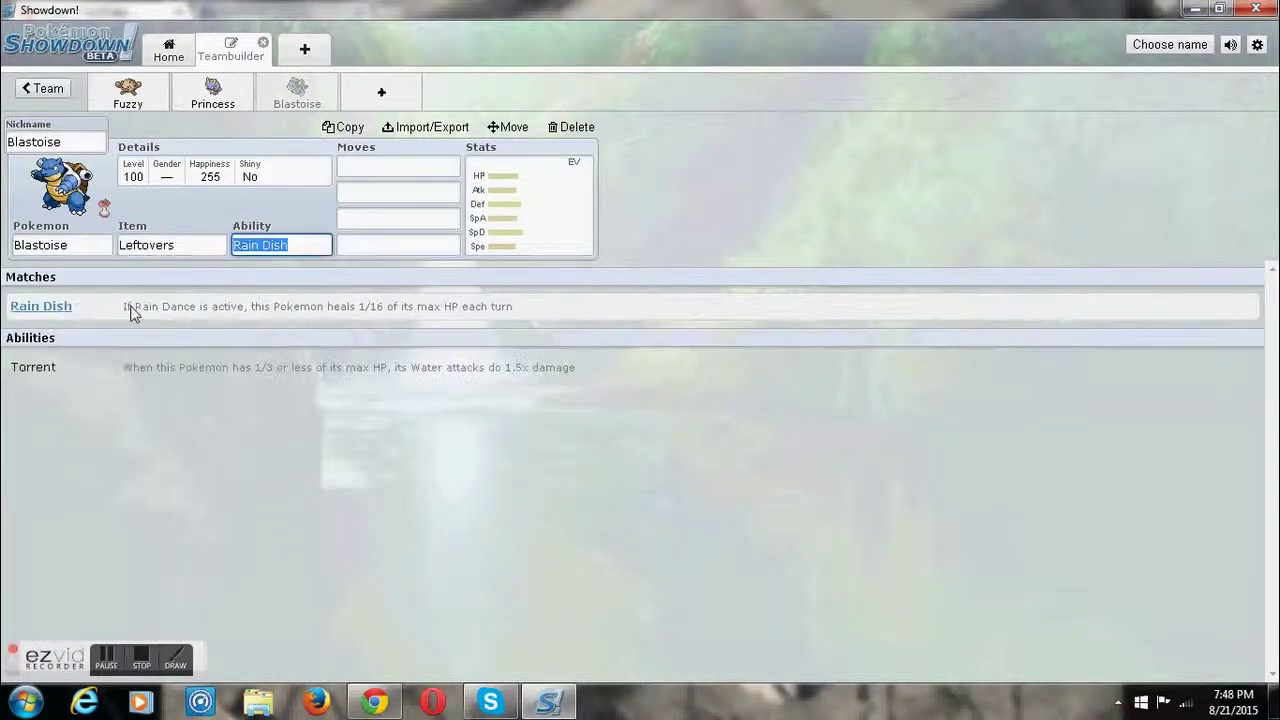
- Set Blastoise's first two moves to Rapid Spin and Dragon Tail
{"action": "left_click", "coordinate": [343, 170]}
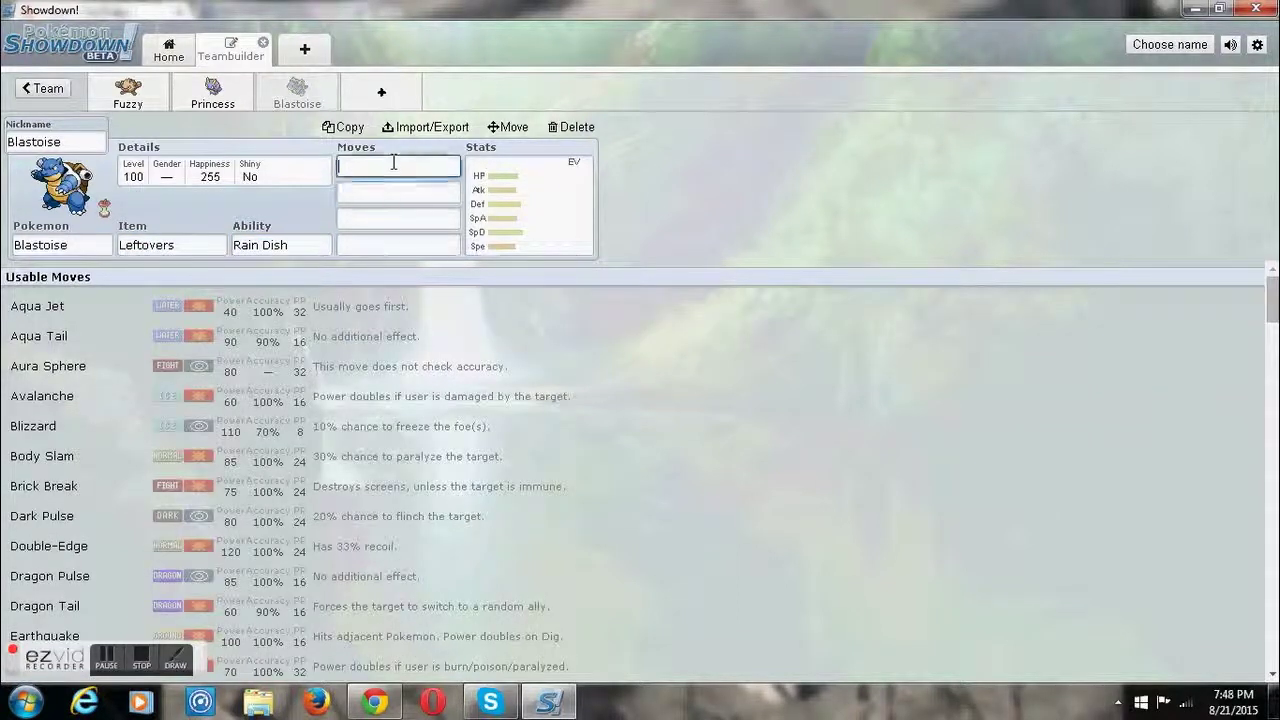
{"action": "type", "text": "ra"}
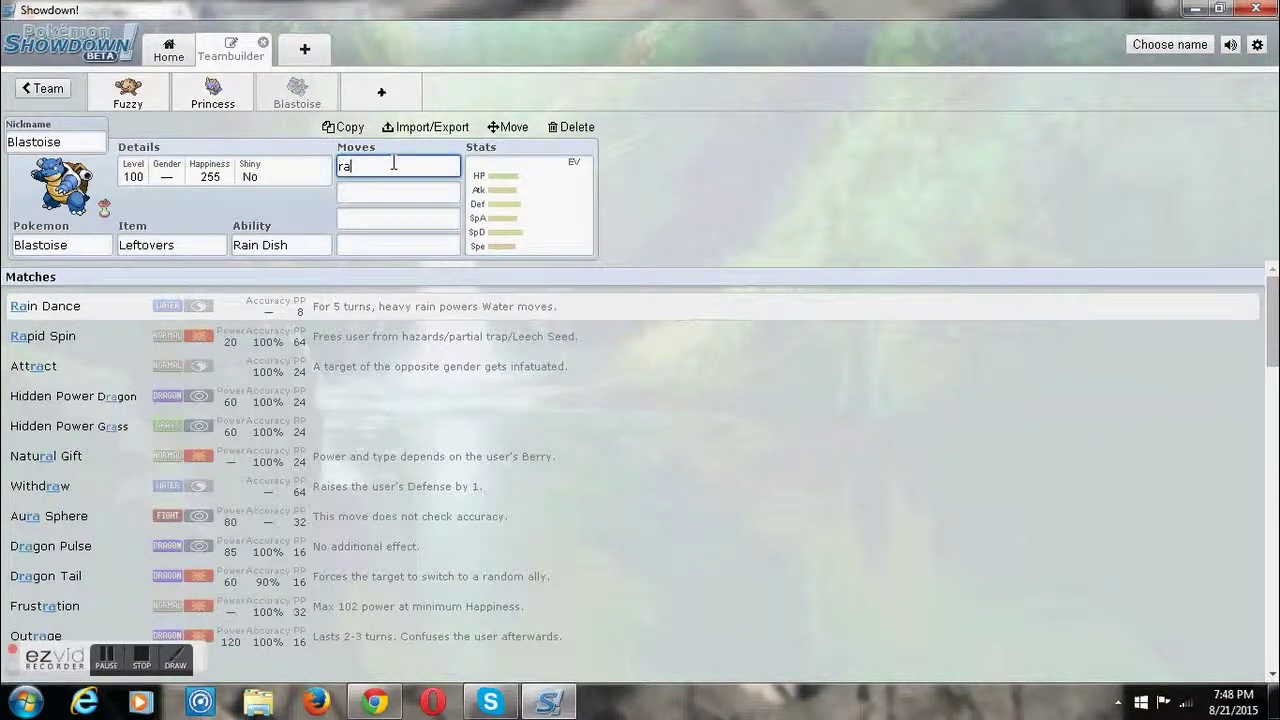
{"action": "left_click", "coordinate": [367, 337]}
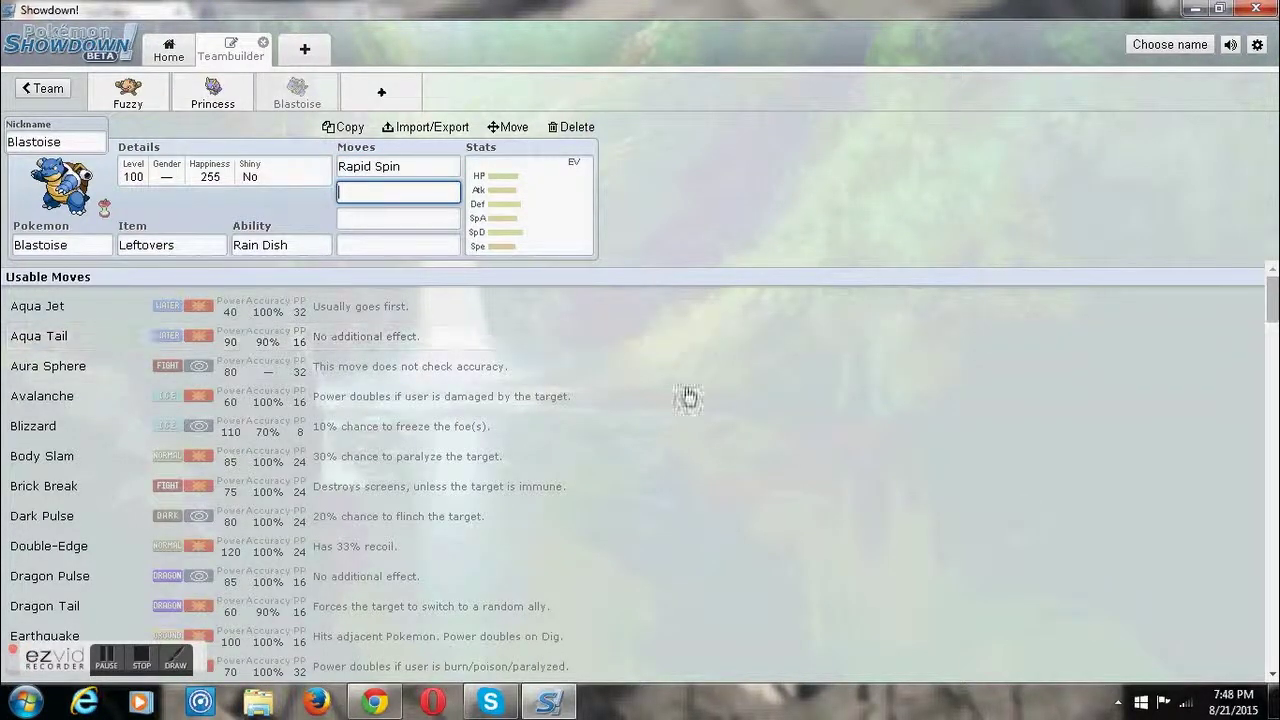
{"action": "scroll", "coordinate": [1268, 300], "scroll_direction": "down", "scroll_amount": 2}
{"action": "scroll", "coordinate": [1268, 300], "scroll_direction": "down", "scroll_amount": 5}
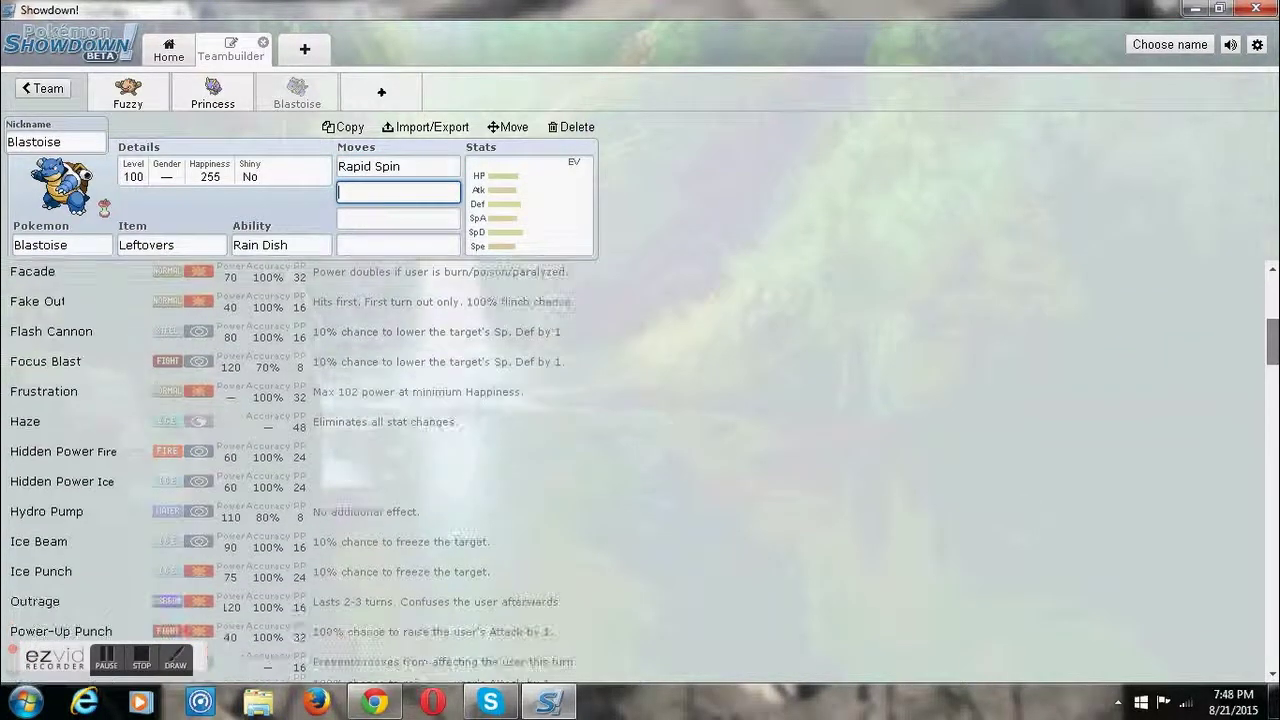
{"action": "scroll", "coordinate": [1268, 300], "scroll_direction": "down", "scroll_amount": 5}
{"action": "scroll", "coordinate": [640, 470], "scroll_direction": "down", "scroll_amount": 5}
{"action": "scroll", "coordinate": [640, 470], "scroll_direction": "down", "scroll_amount": 5}
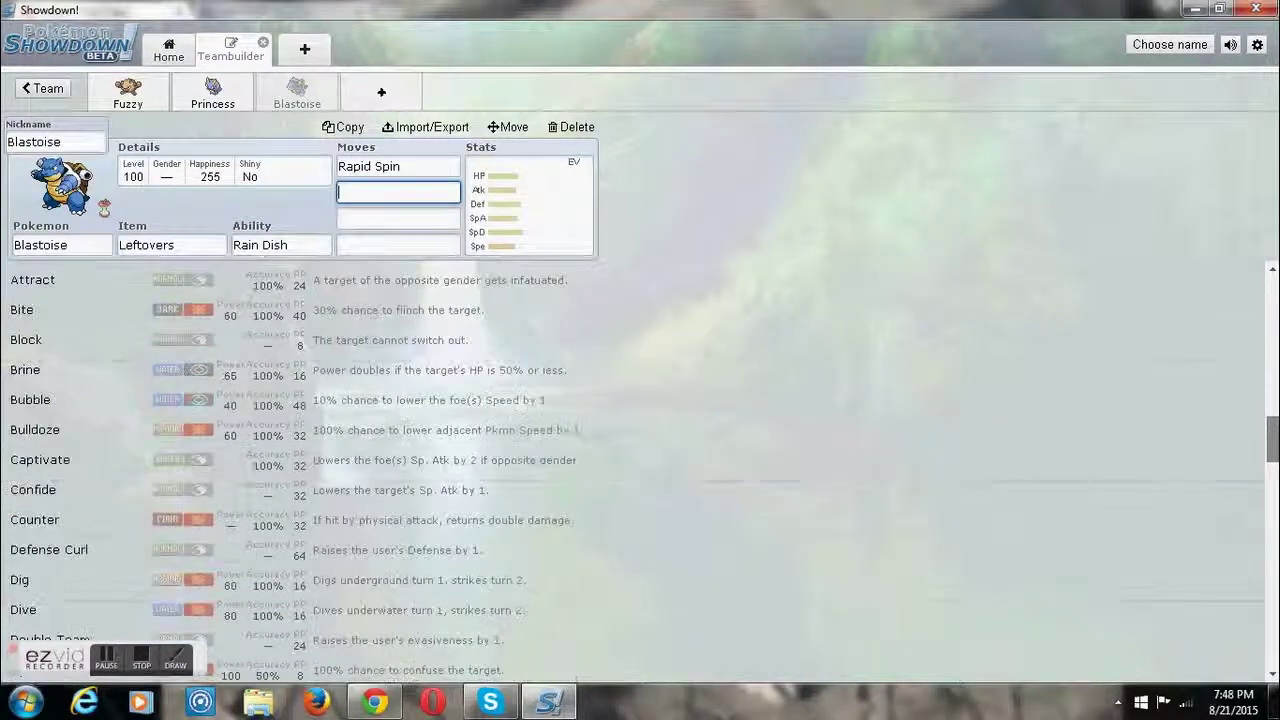
{"action": "scroll", "coordinate": [520, 420], "scroll_direction": "down", "scroll_amount": 15}
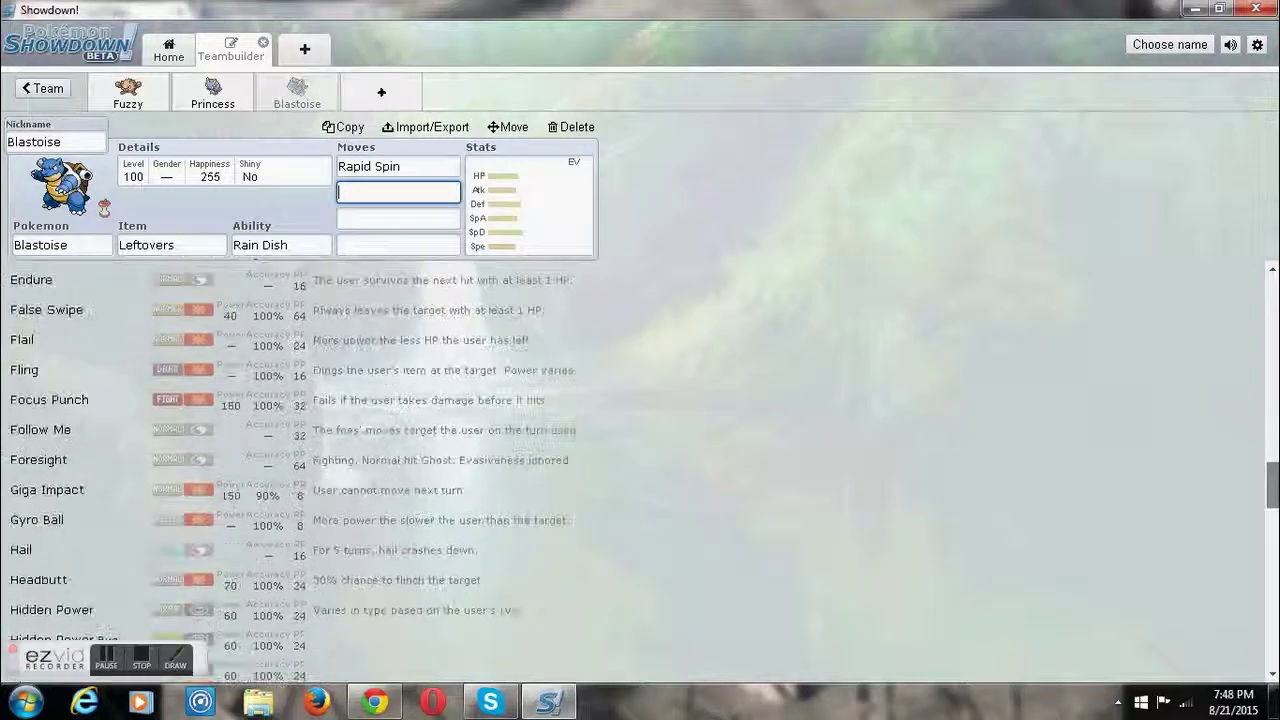
{"action": "scroll", "coordinate": [517, 368], "scroll_direction": "down", "scroll_amount": 14}
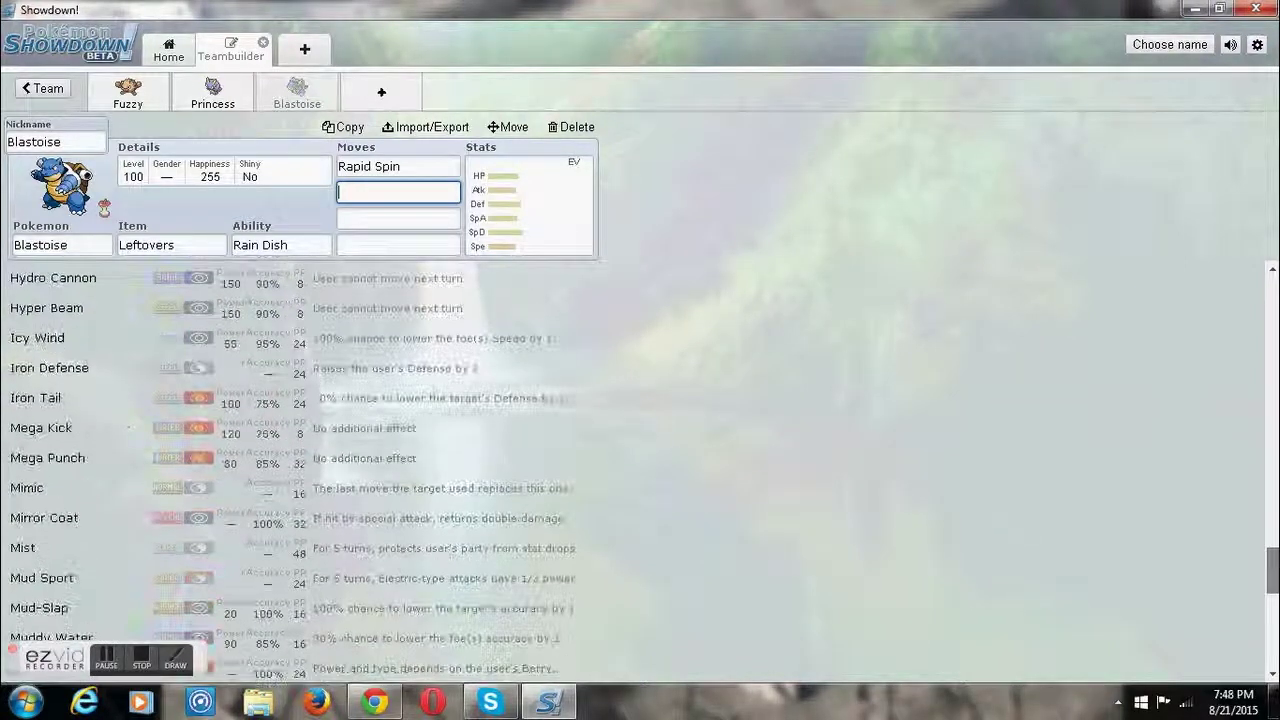
{"action": "scroll", "coordinate": [300, 470], "scroll_direction": "down", "scroll_amount": 1}
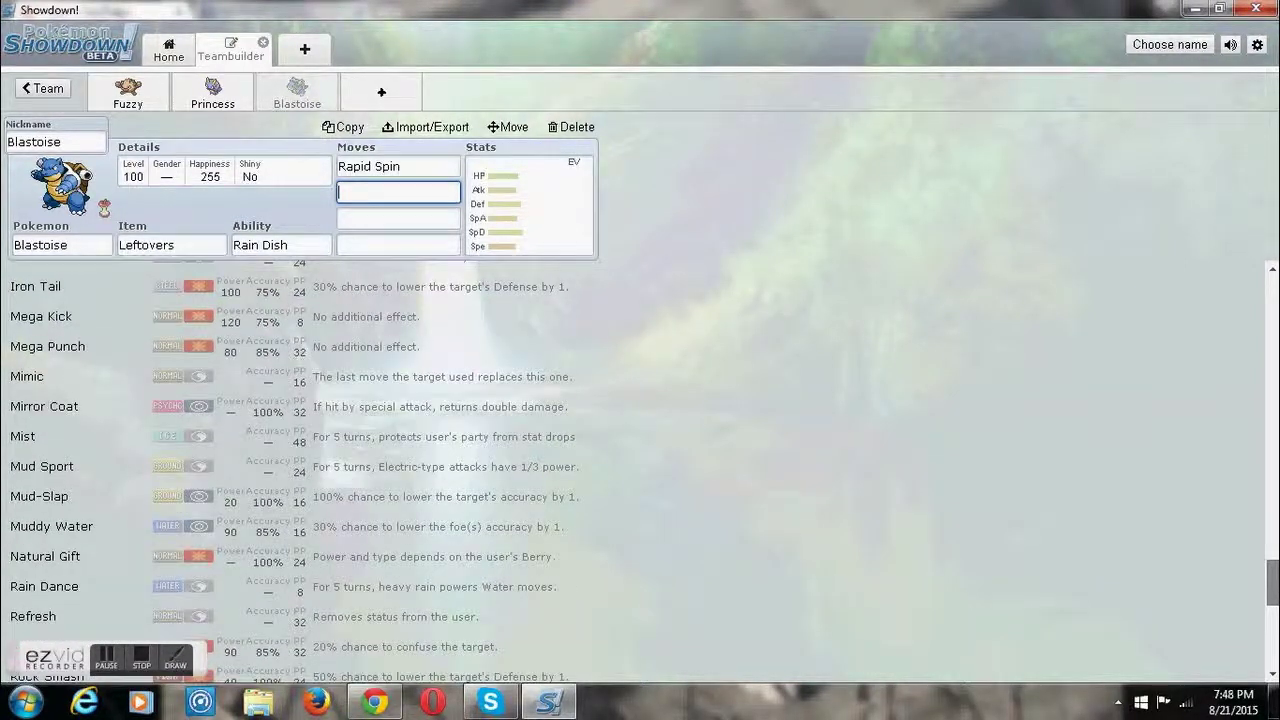
{"action": "scroll", "coordinate": [300, 470], "scroll_direction": "down", "scroll_amount": 1}
{"action": "scroll", "coordinate": [300, 470], "scroll_direction": "down", "scroll_amount": 7}
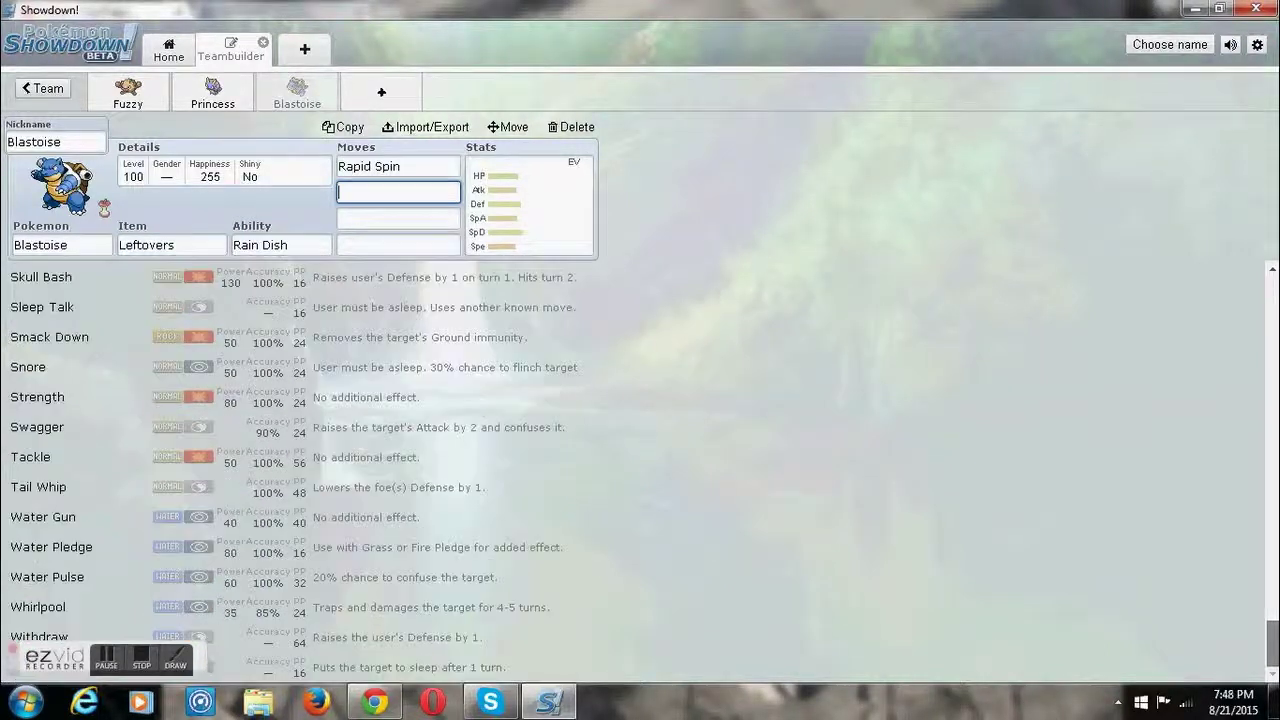
{"action": "left_click_drag", "start_coordinate": [1273, 640], "coordinate": [1260, 331]}
{"action": "left_click", "coordinate": [552, 342]}
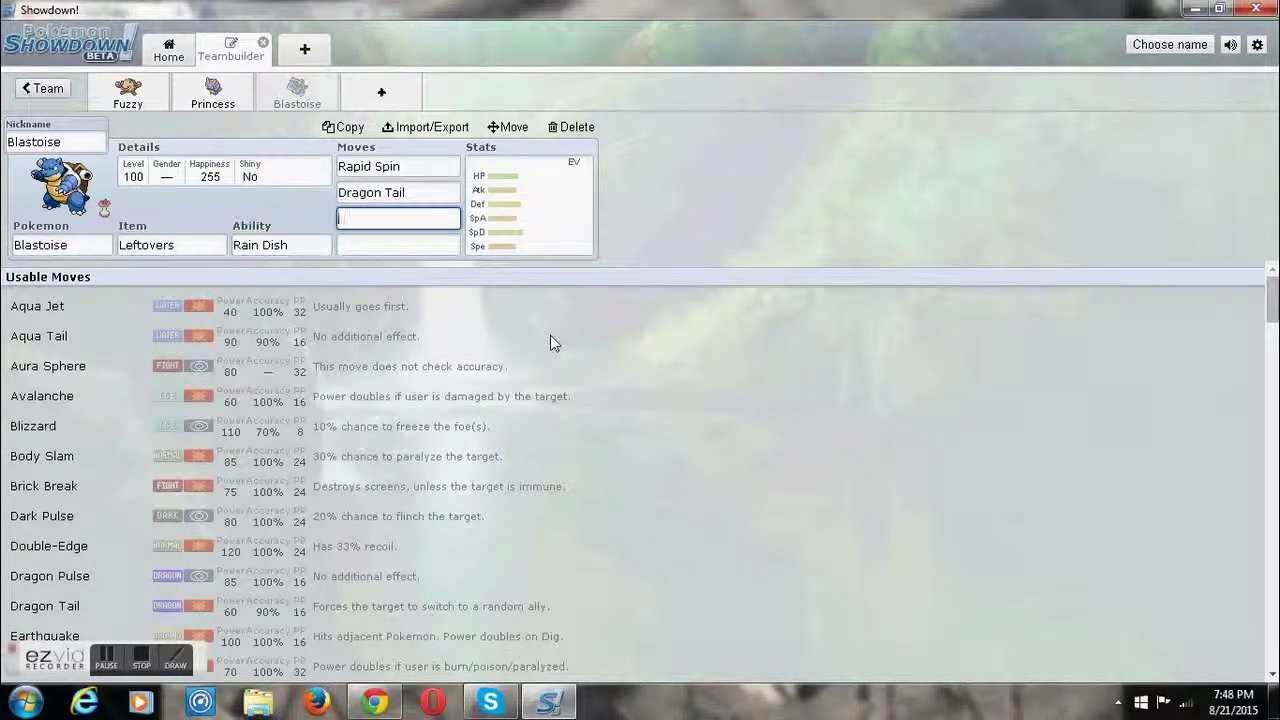
- Add Aqua Jet and Rain Dance as the third and fourth moves
{"action": "left_click", "coordinate": [316, 318]}
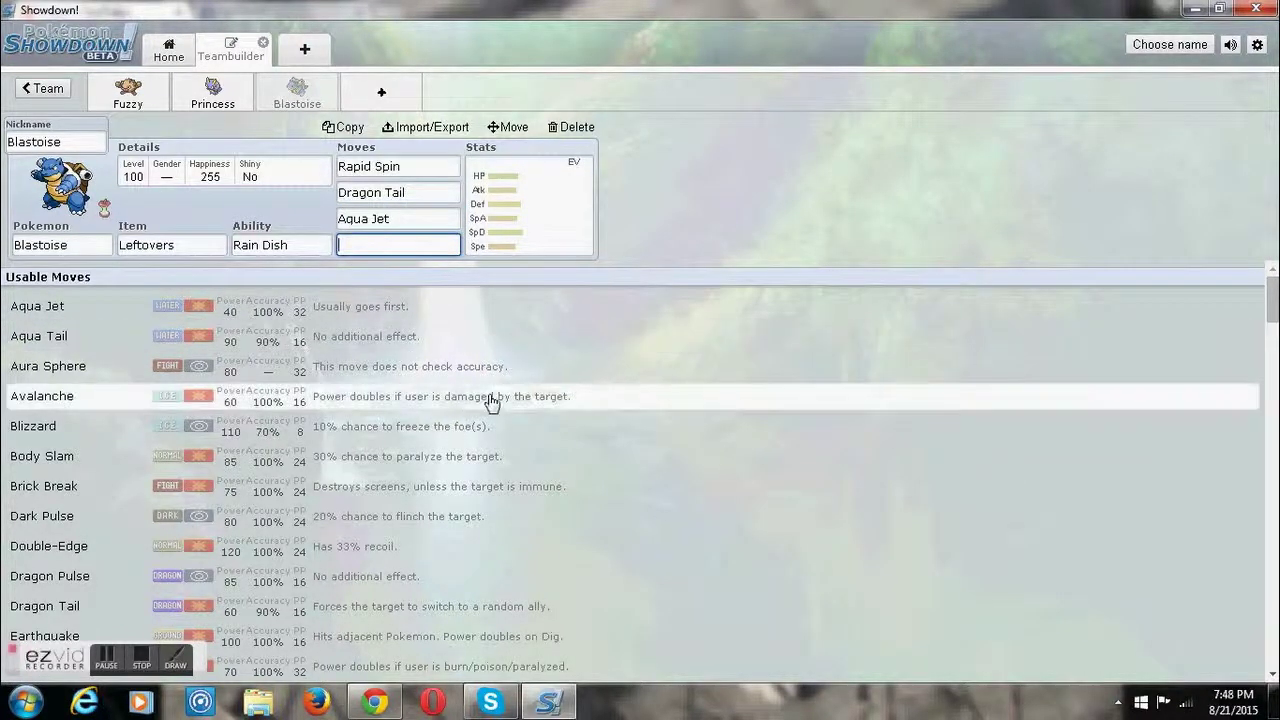
{"action": "type", "text": "rain"}
{"action": "left_click", "coordinate": [395, 315]}
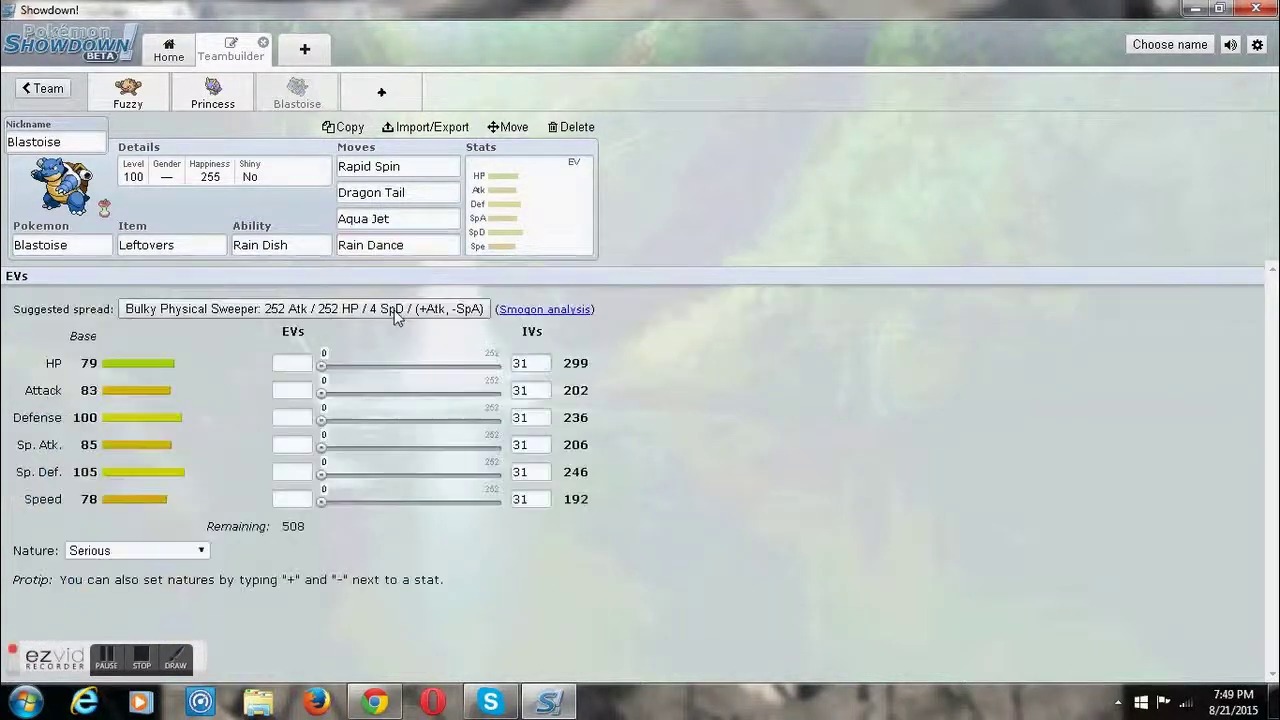
- Make the nature Careful (+Sp. Def, -Sp. Atk) and max Sp. Def EVs at 252
{"action": "left_click", "coordinate": [307, 474]}
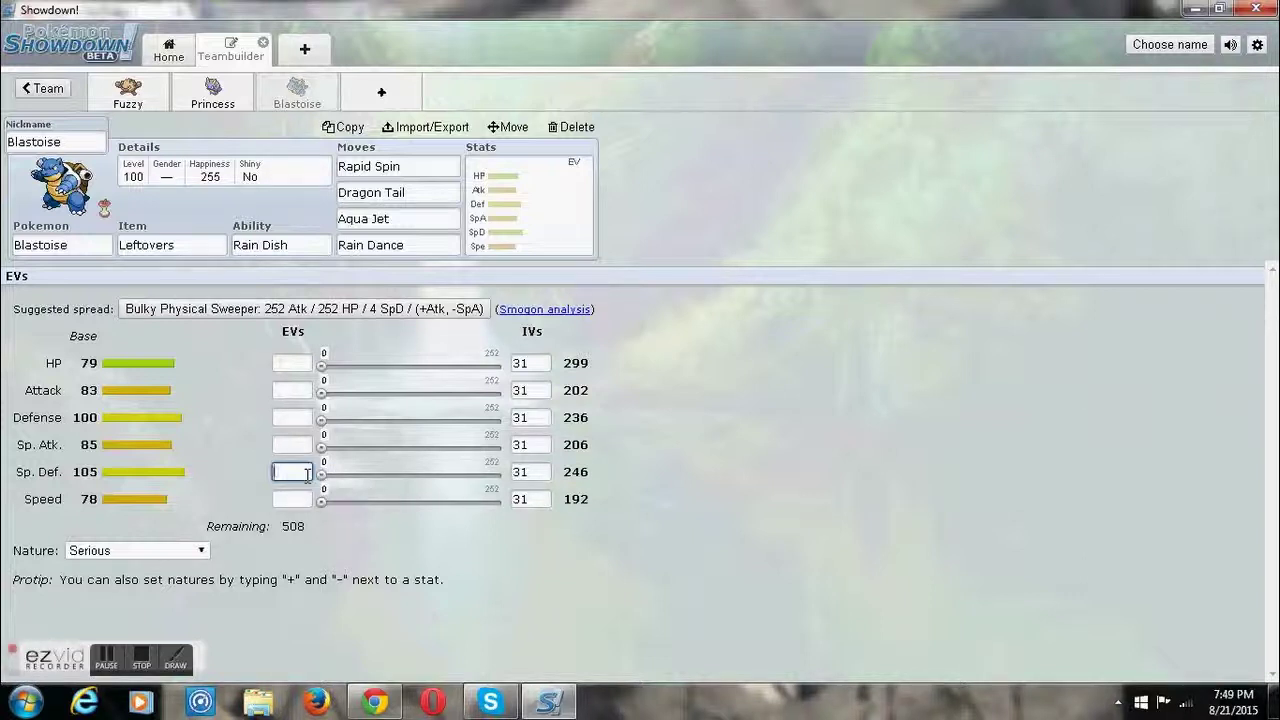
{"action": "left_click", "coordinate": [296, 444]}
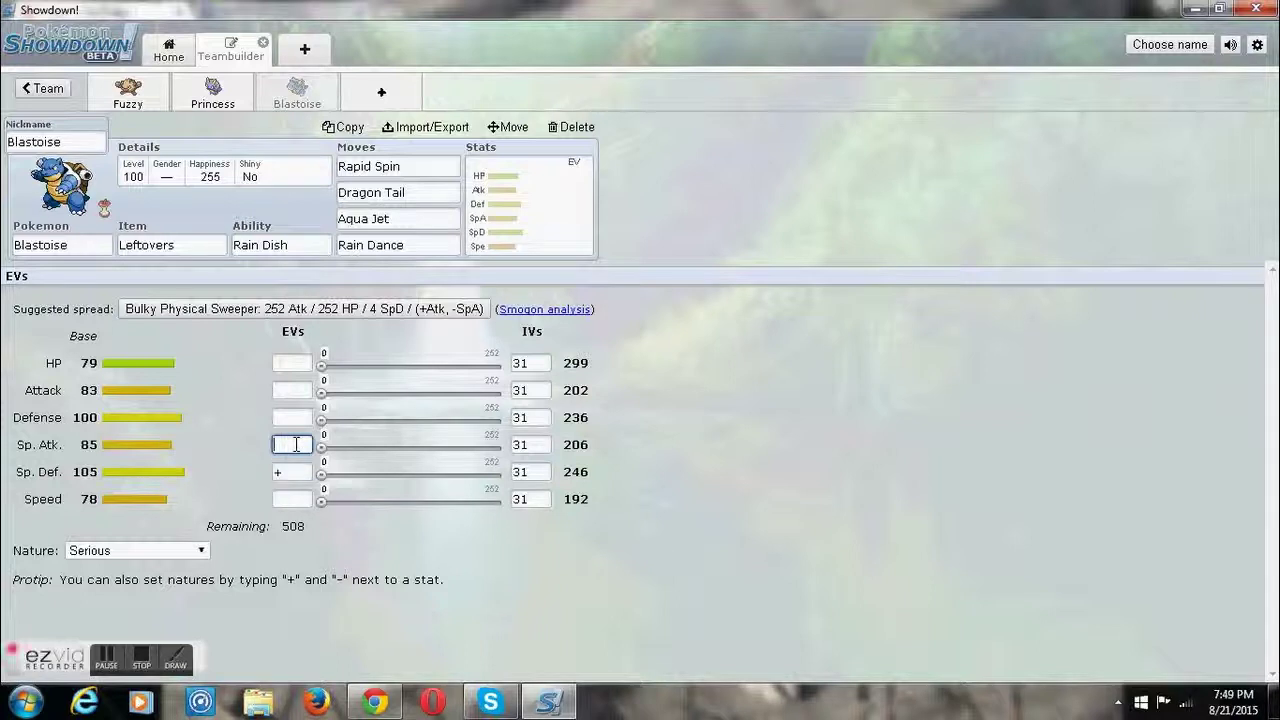
{"action": "type", "text": "-"}
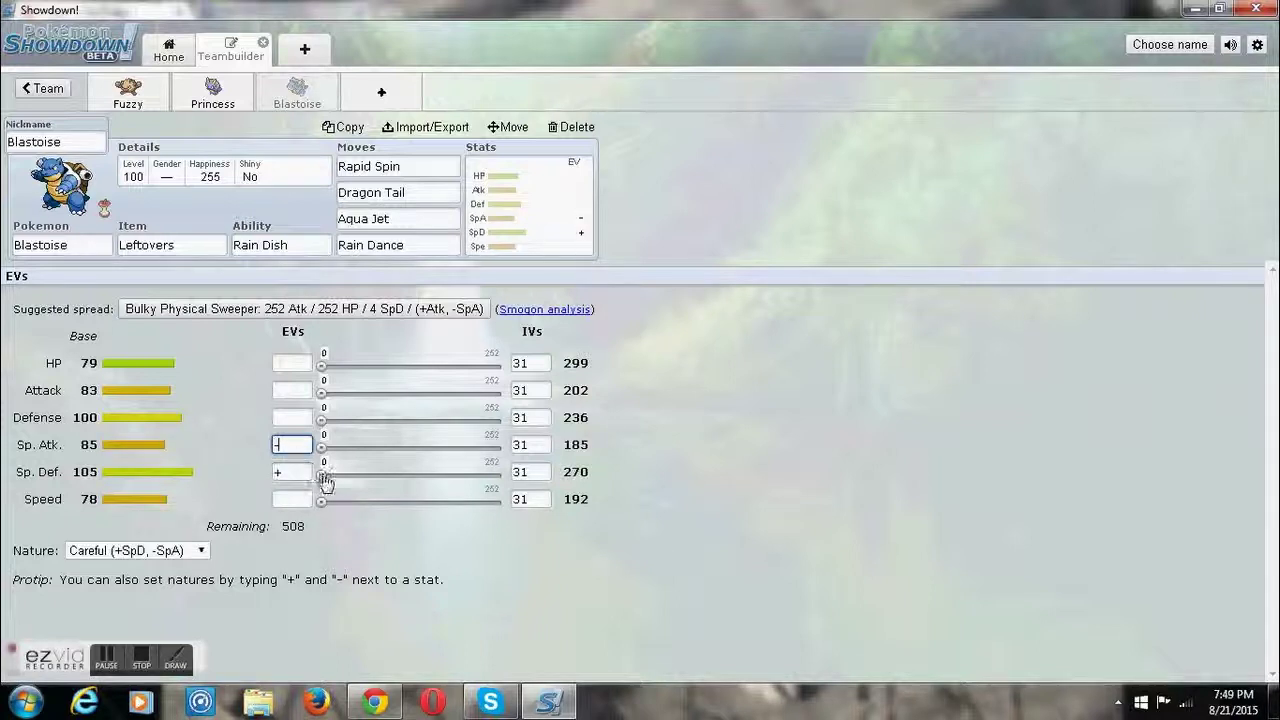
{"action": "left_click_drag", "start_coordinate": [325, 480], "coordinate": [401, 478]}
{"action": "left_click_drag", "start_coordinate": [322, 420], "coordinate": [415, 420]}
{"action": "mouse_move", "coordinate": [525, 450]}
{"action": "left_mouse_down"}
{"action": "mouse_move", "coordinate": [436, 445]}
{"action": "mouse_move", "coordinate": [505, 444]}
{"action": "left_mouse_up"}
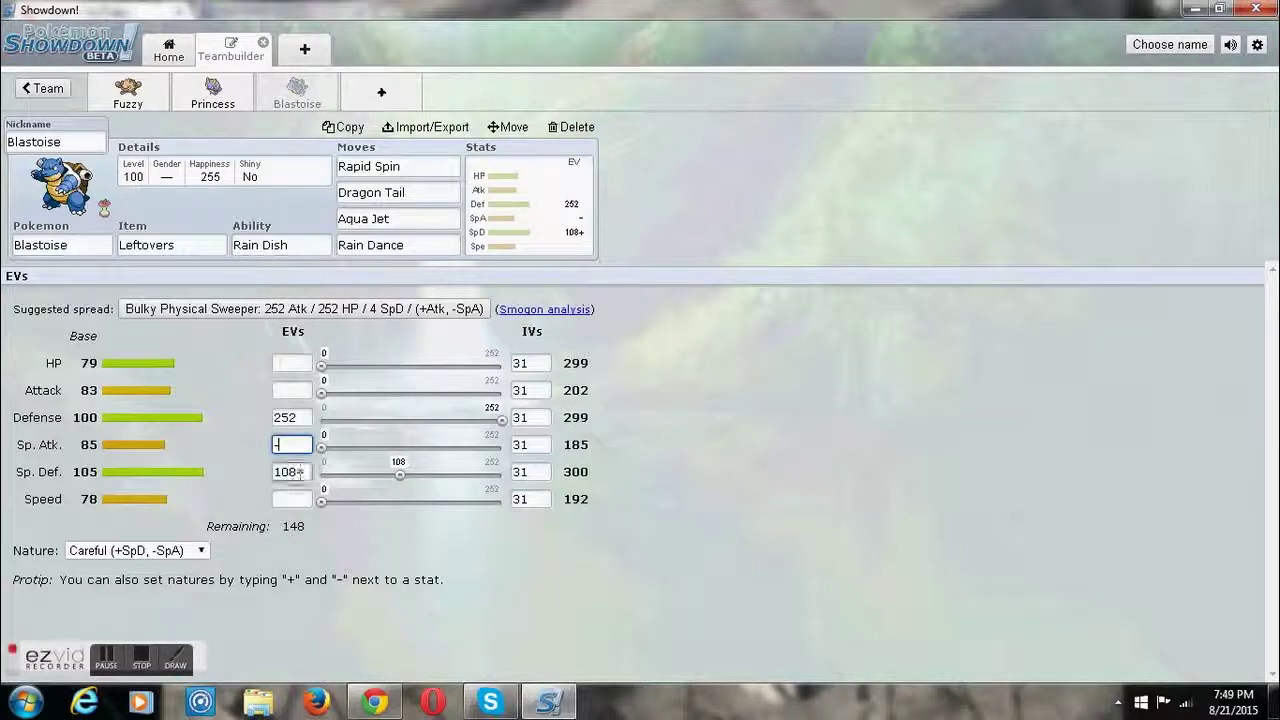
{"action": "left_click", "coordinate": [306, 476]}
{"action": "type", "text": "+"}
{"action": "key", "text": "BackSpace"}
{"action": "left_click", "coordinate": [300, 417]}
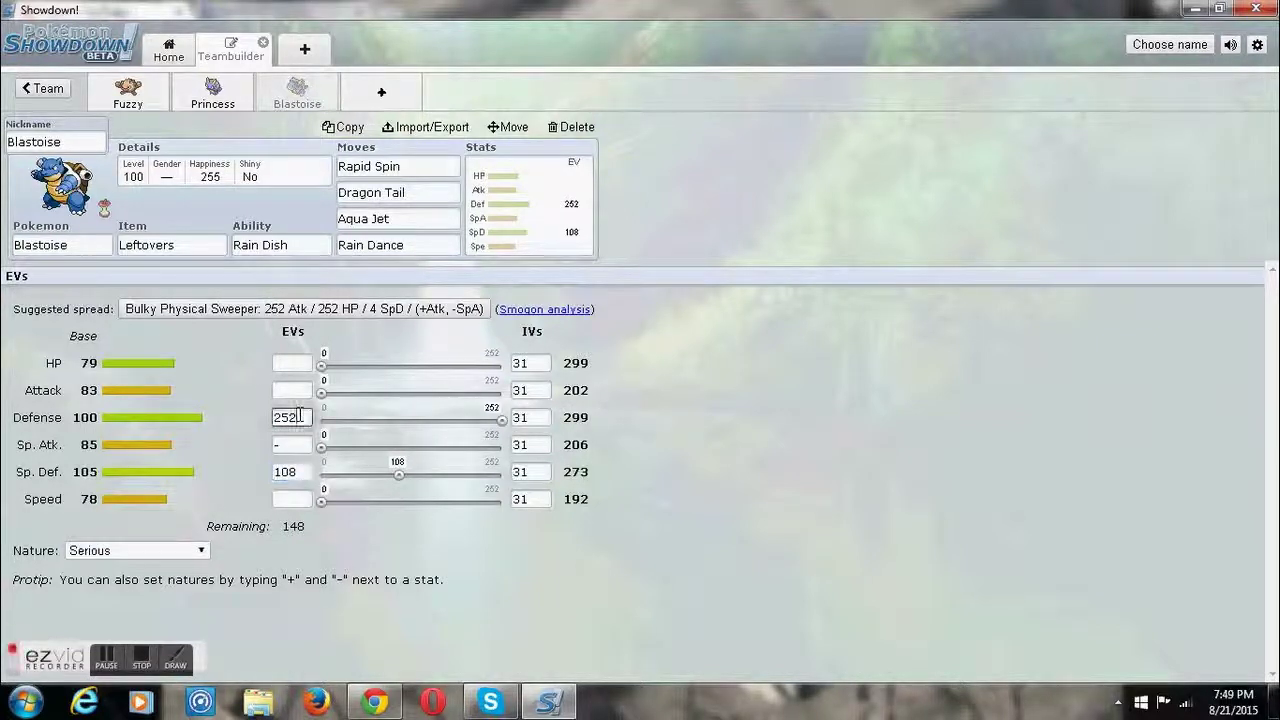
{"action": "type", "text": "+"}
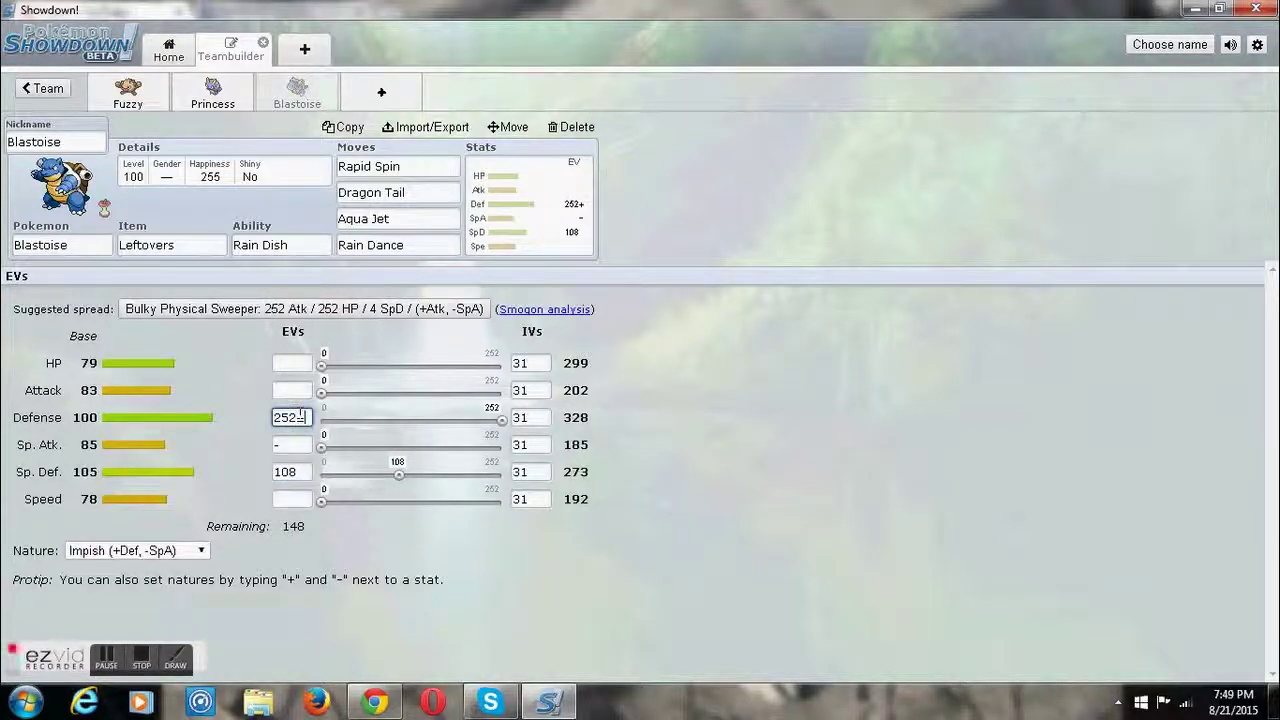
{"action": "mouse_move", "coordinate": [501, 419]}
{"action": "left_mouse_down"}
{"action": "mouse_move", "coordinate": [386, 418]}
{"action": "mouse_move", "coordinate": [501, 418]}
{"action": "left_mouse_up"}
{"action": "left_click", "coordinate": [307, 474]}
{"action": "type", "text": "+"}
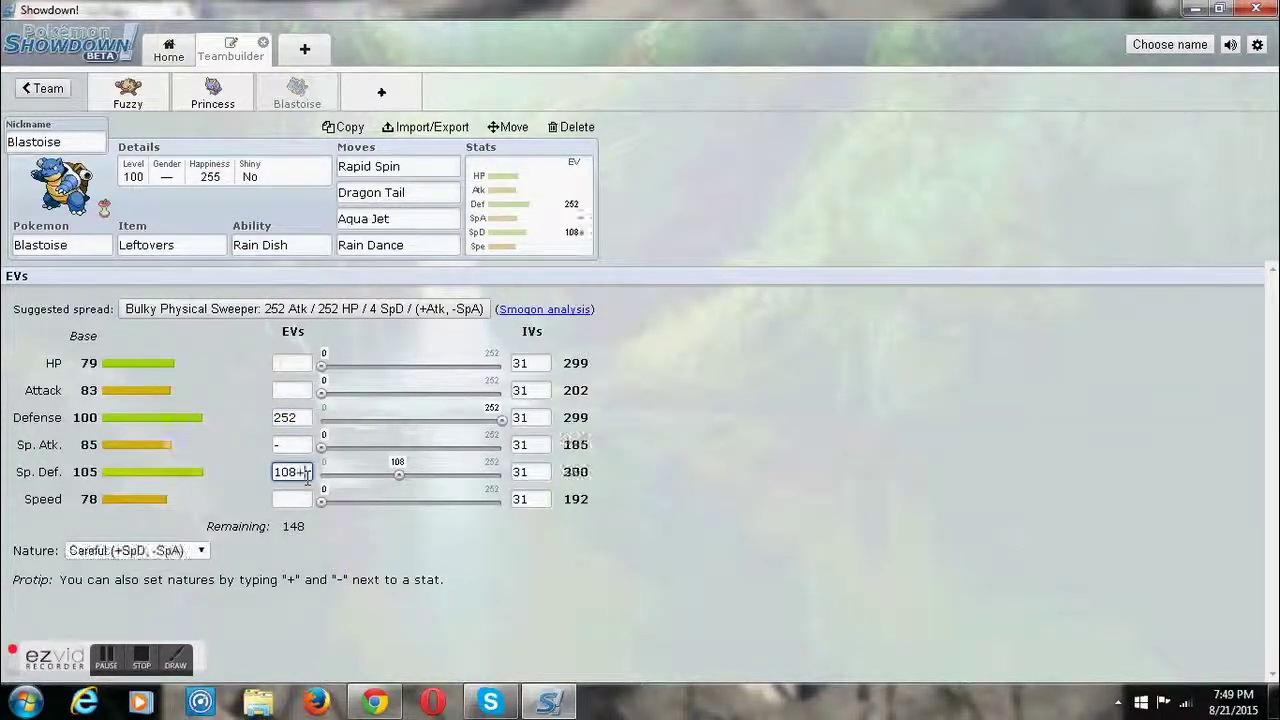
{"action": "left_click_drag", "start_coordinate": [398, 482], "coordinate": [305, 440]}
- Put 244 EVs into HP and the remaining 12 into Defense
{"action": "left_click_drag", "start_coordinate": [338, 372], "coordinate": [520, 382]}
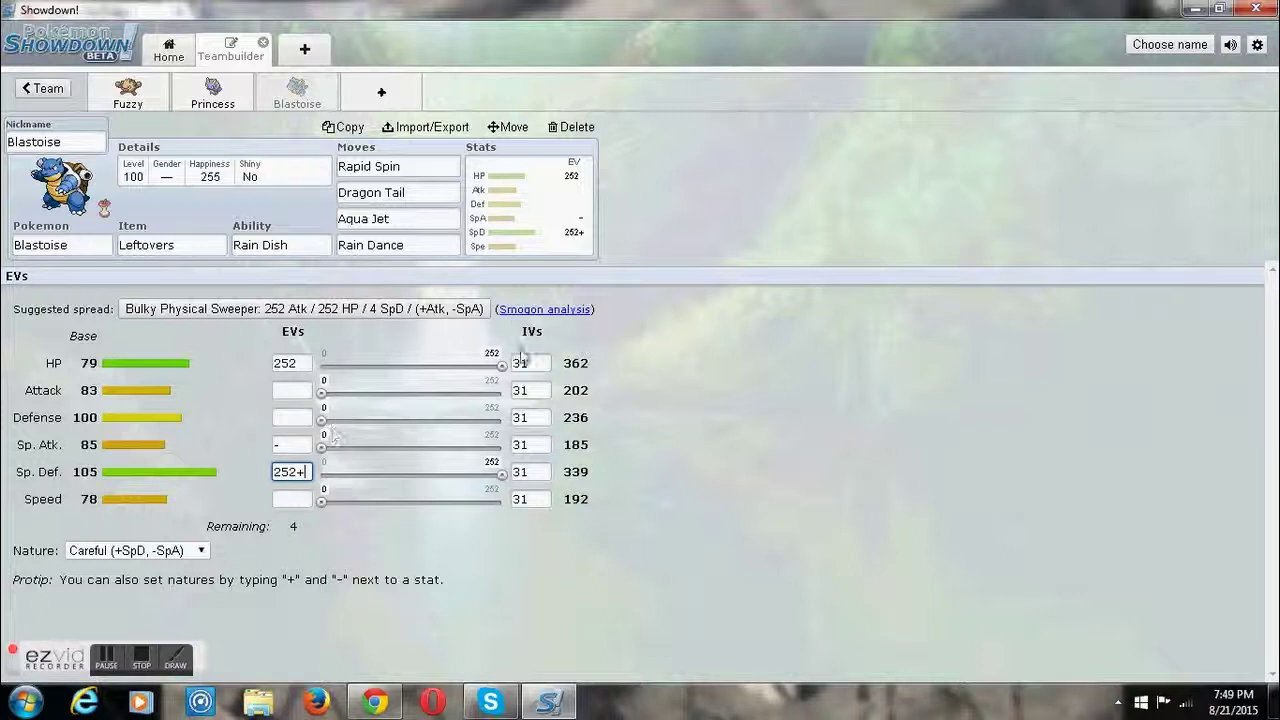
{"action": "mouse_move", "coordinate": [499, 373]}
{"action": "left_mouse_down"}
{"action": "mouse_move", "coordinate": [486, 371]}
{"action": "mouse_move", "coordinate": [497, 373]}
{"action": "left_mouse_up"}
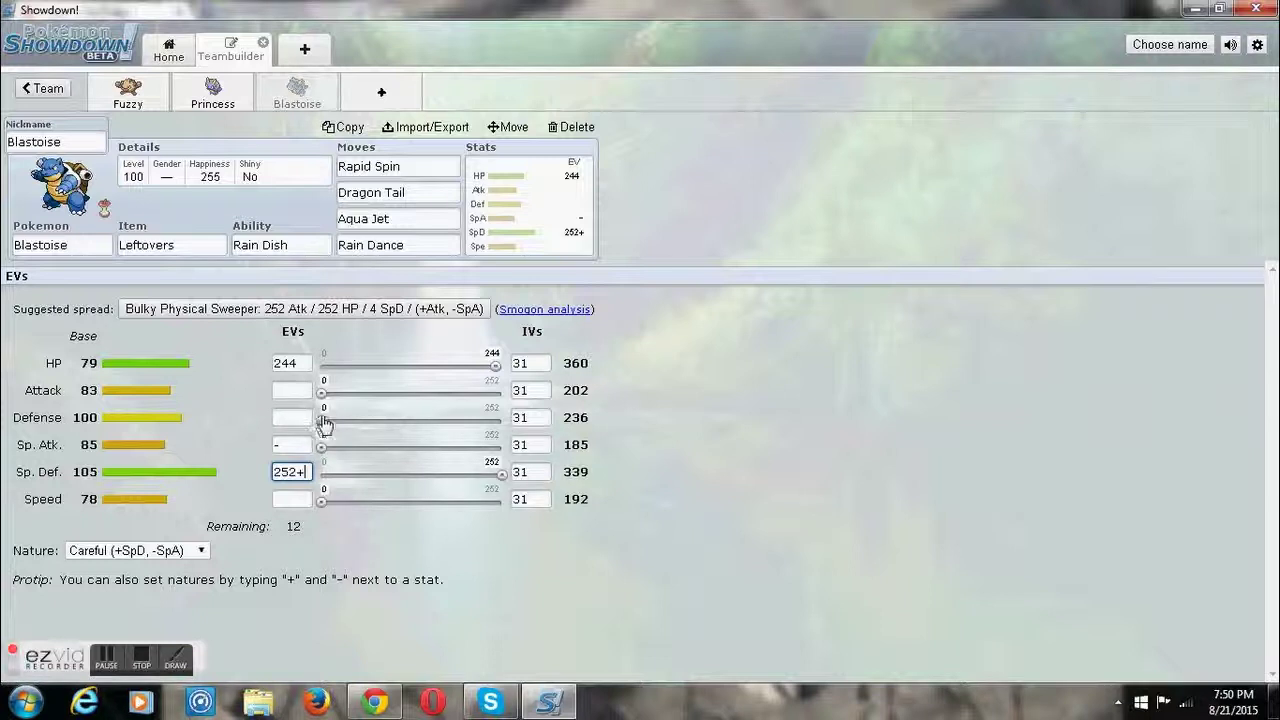
{"action": "left_click_drag", "start_coordinate": [323, 424], "coordinate": [333, 427]}
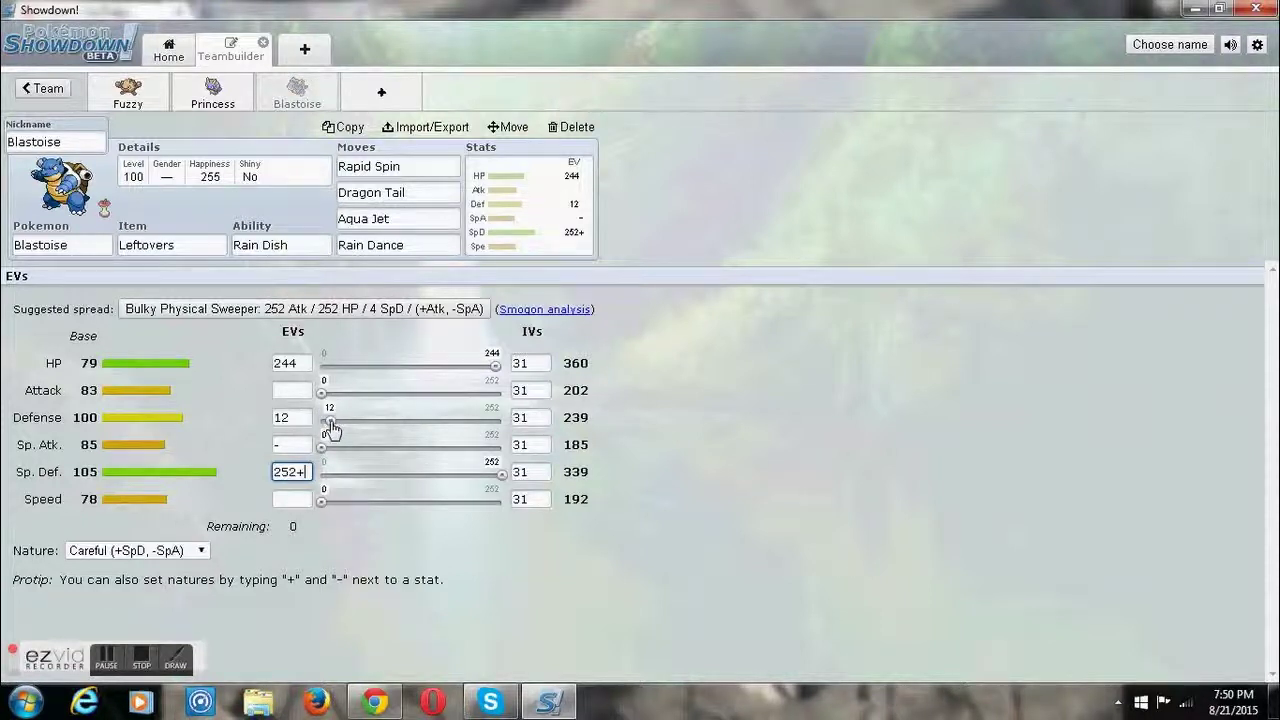
{"action": "left_click", "coordinate": [243, 400]}
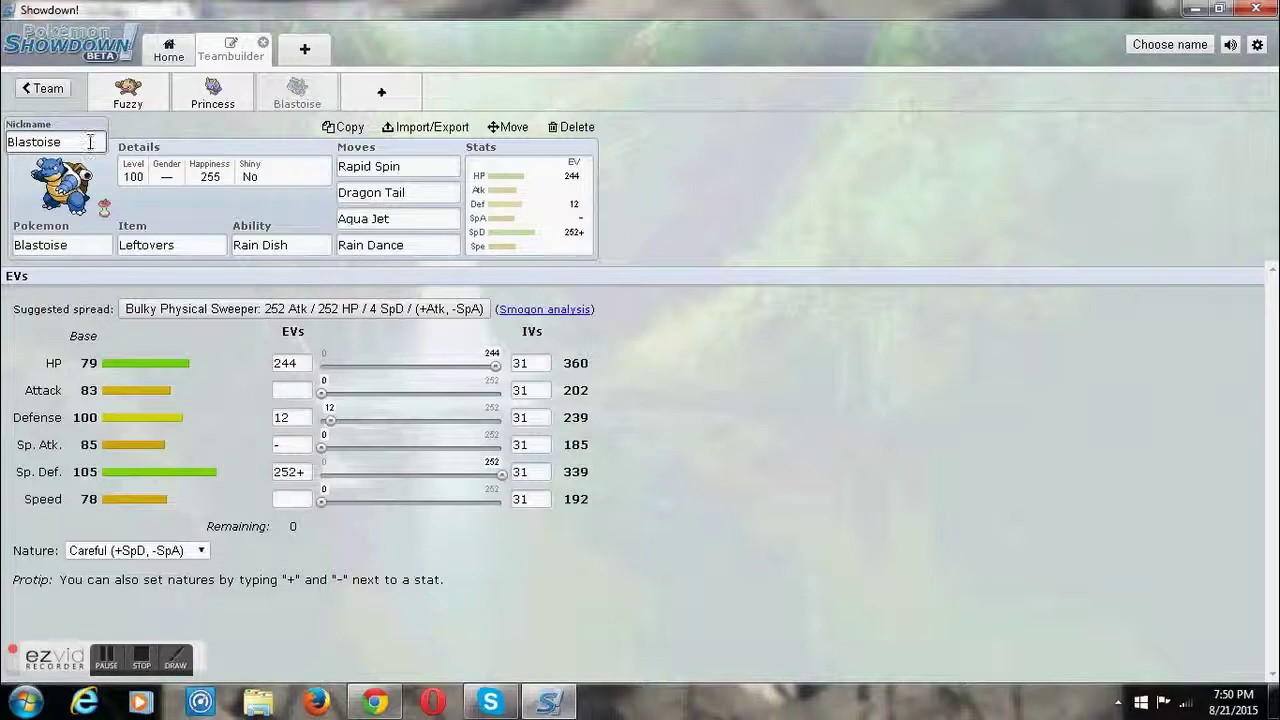
- Nickname Blastoise 'Bowser', make it shiny and male, and start a new team slot
{"action": "left_click_drag", "start_coordinate": [76, 142], "coordinate": [5, 125]}
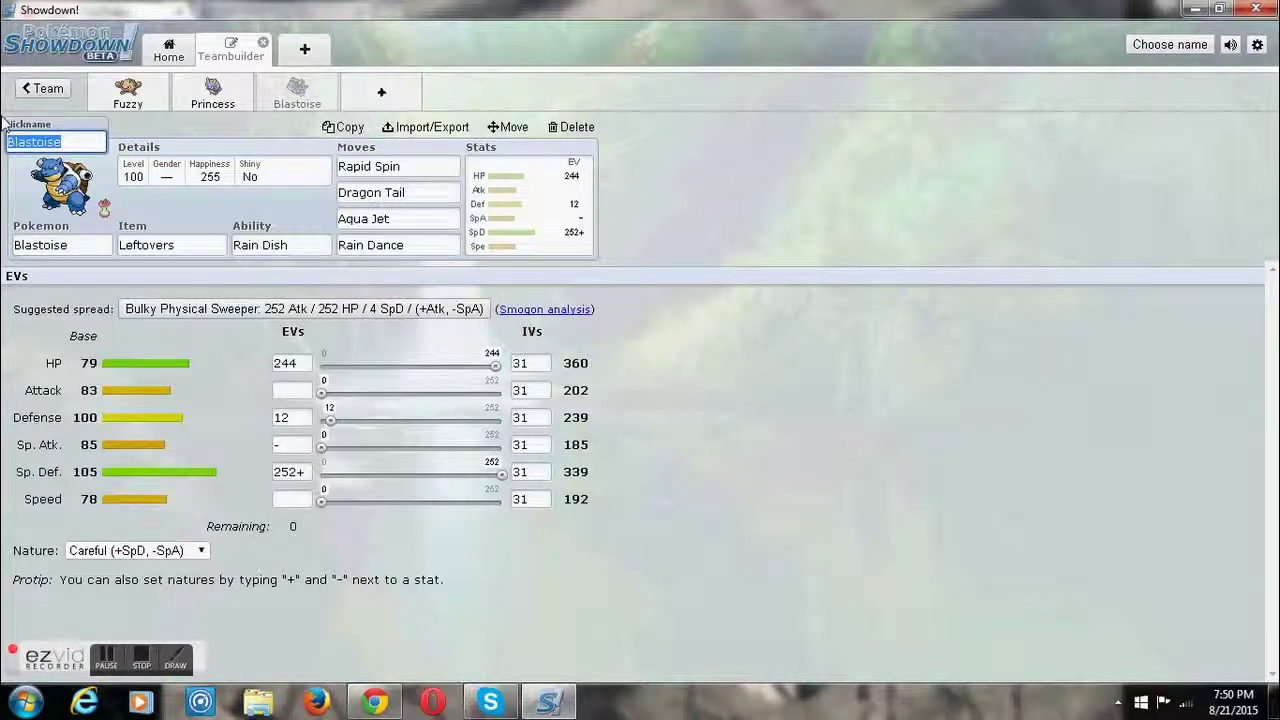
{"action": "key", "text": "BackSpace"}
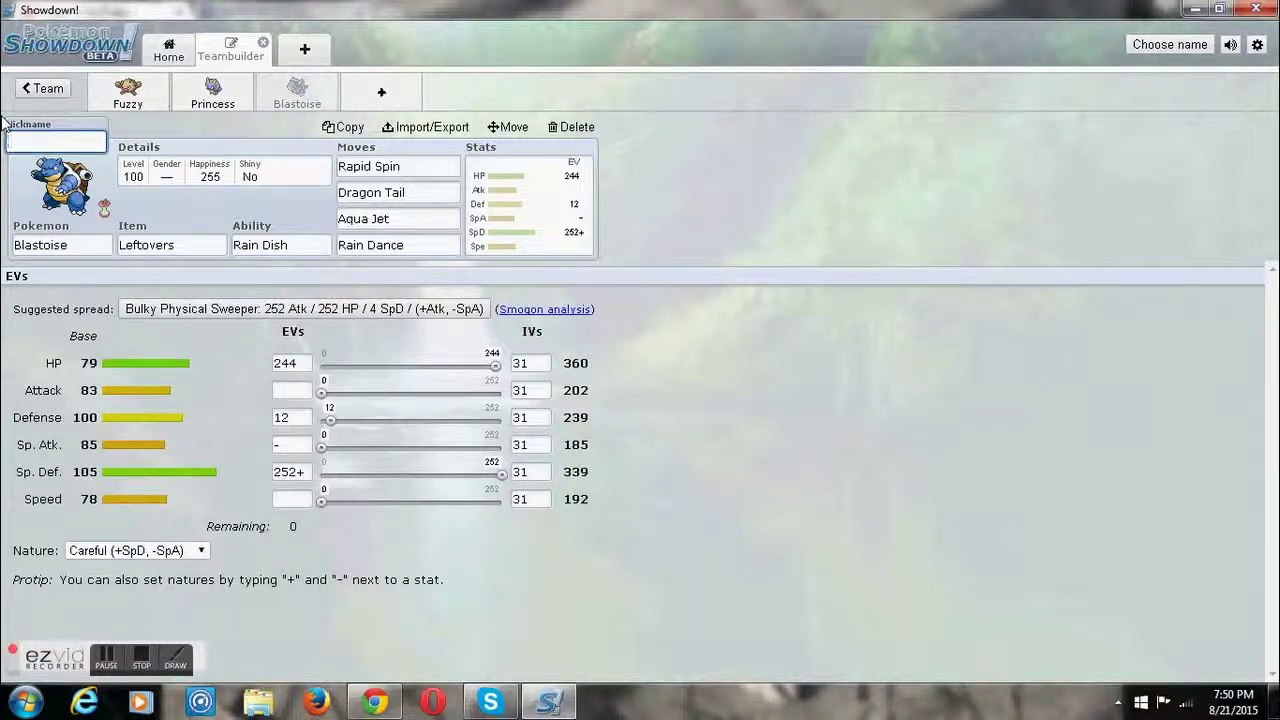
{"action": "left_click", "coordinate": [208, 175]}
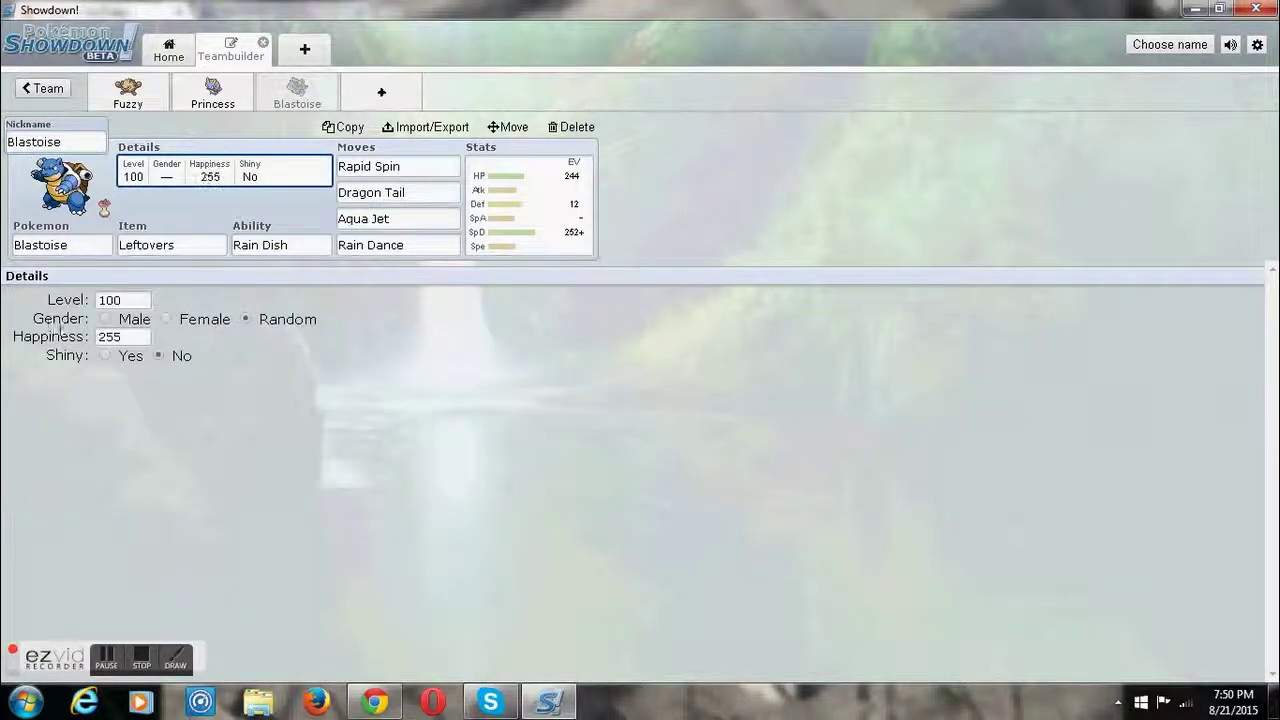
{"action": "left_click", "coordinate": [107, 357]}
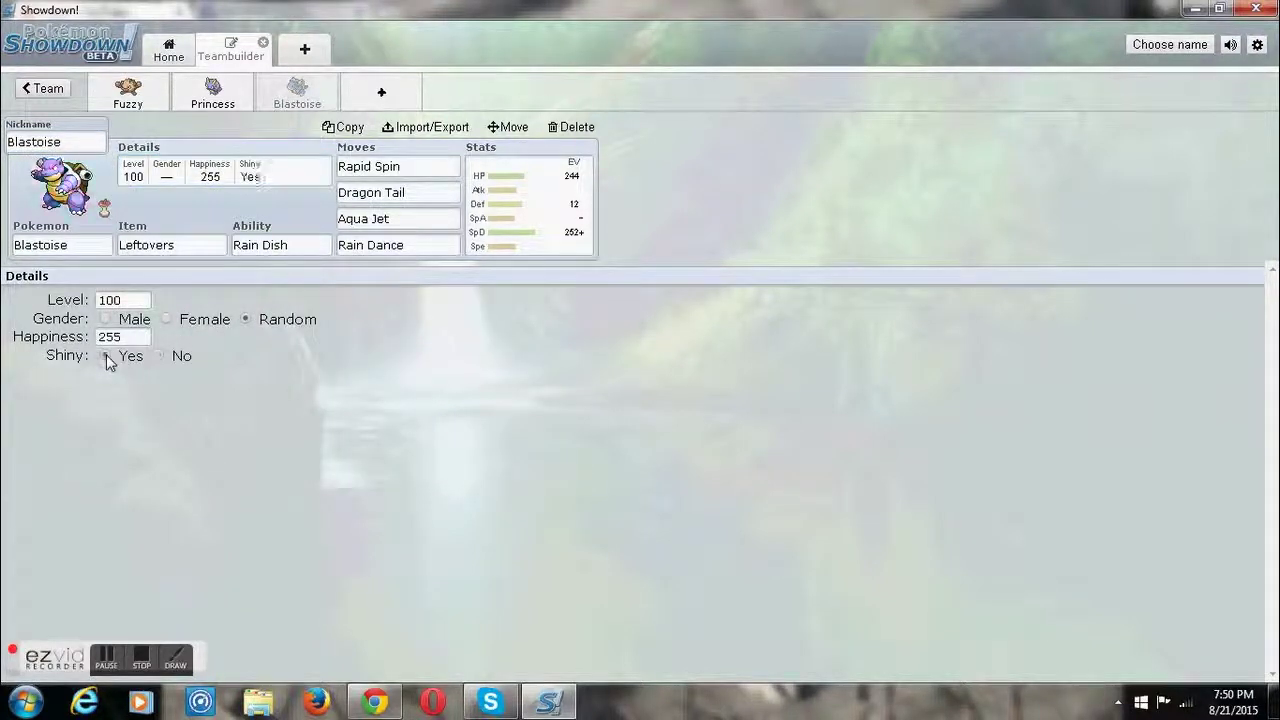
{"action": "left_click", "coordinate": [74, 141]}
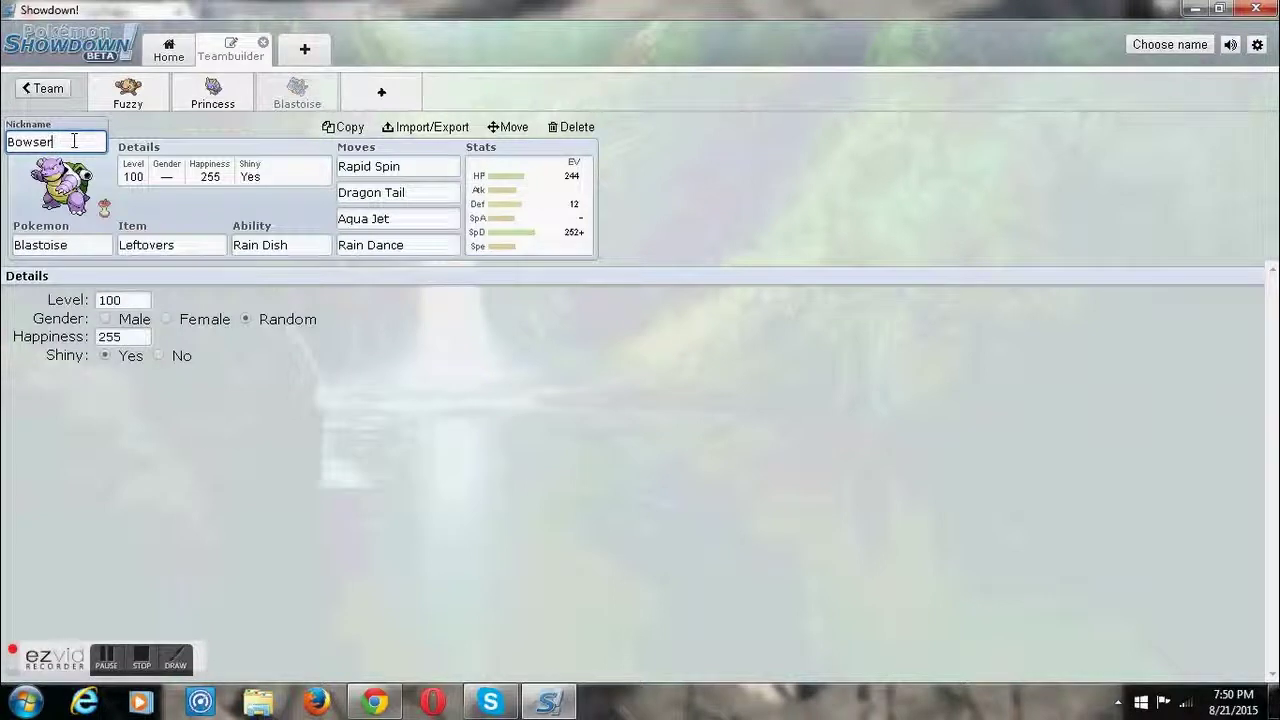
{"action": "type", "text": "Bowser"}
{"action": "left_click", "coordinate": [163, 190]}
{"action": "left_click", "coordinate": [105, 319]}
{"action": "left_click", "coordinate": [376, 93]}
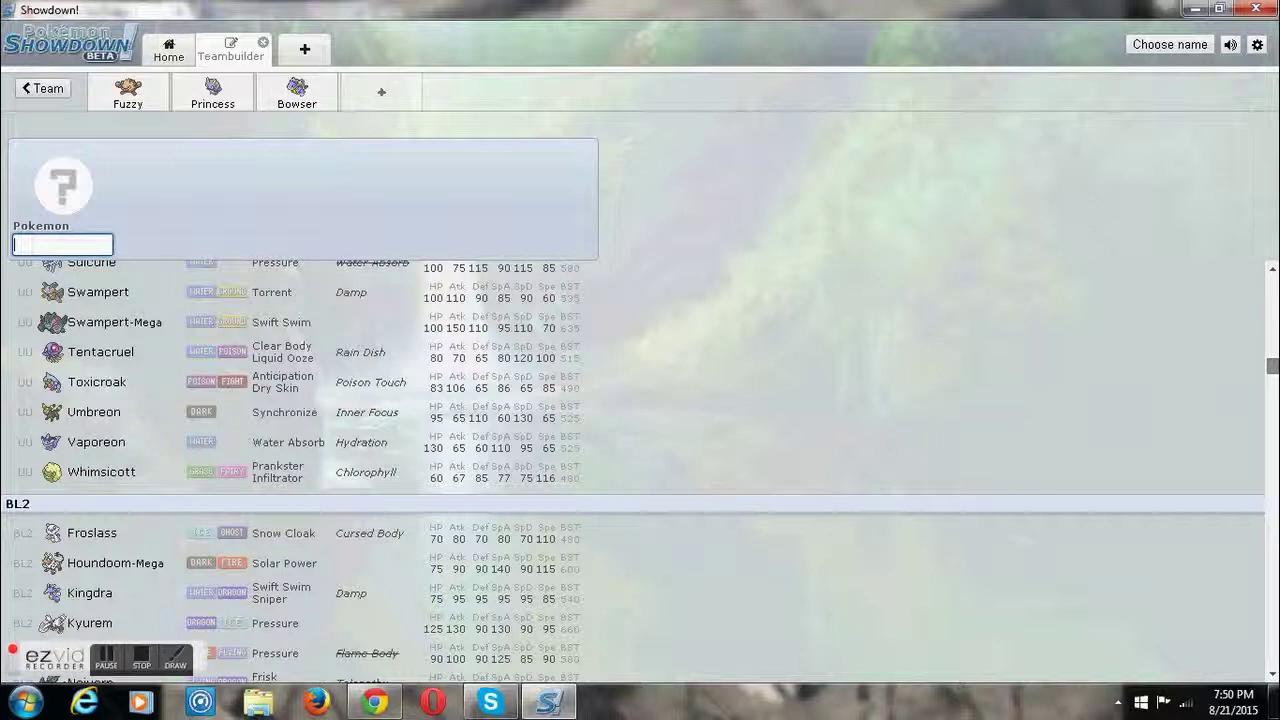
{"action": "left_click_drag", "start_coordinate": [1271, 367], "coordinate": [1271, 357]}
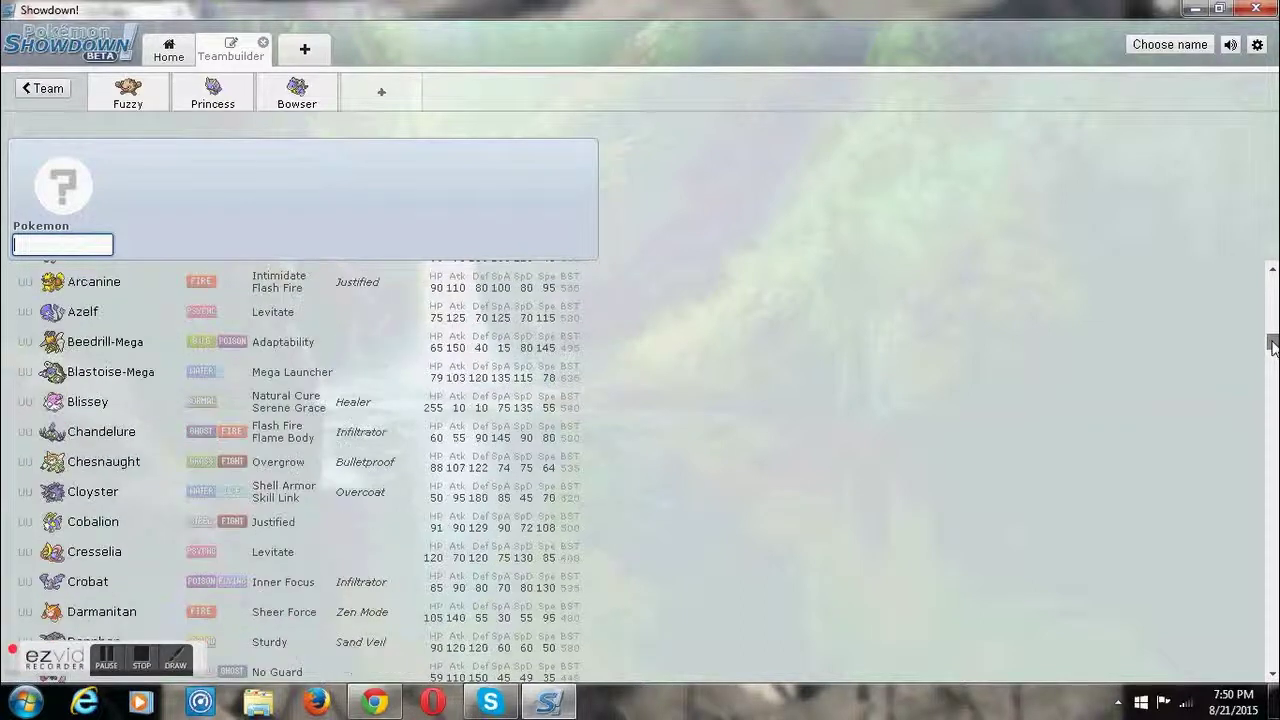
{"action": "left_click_drag", "start_coordinate": [1271, 345], "coordinate": [1272, 372]}
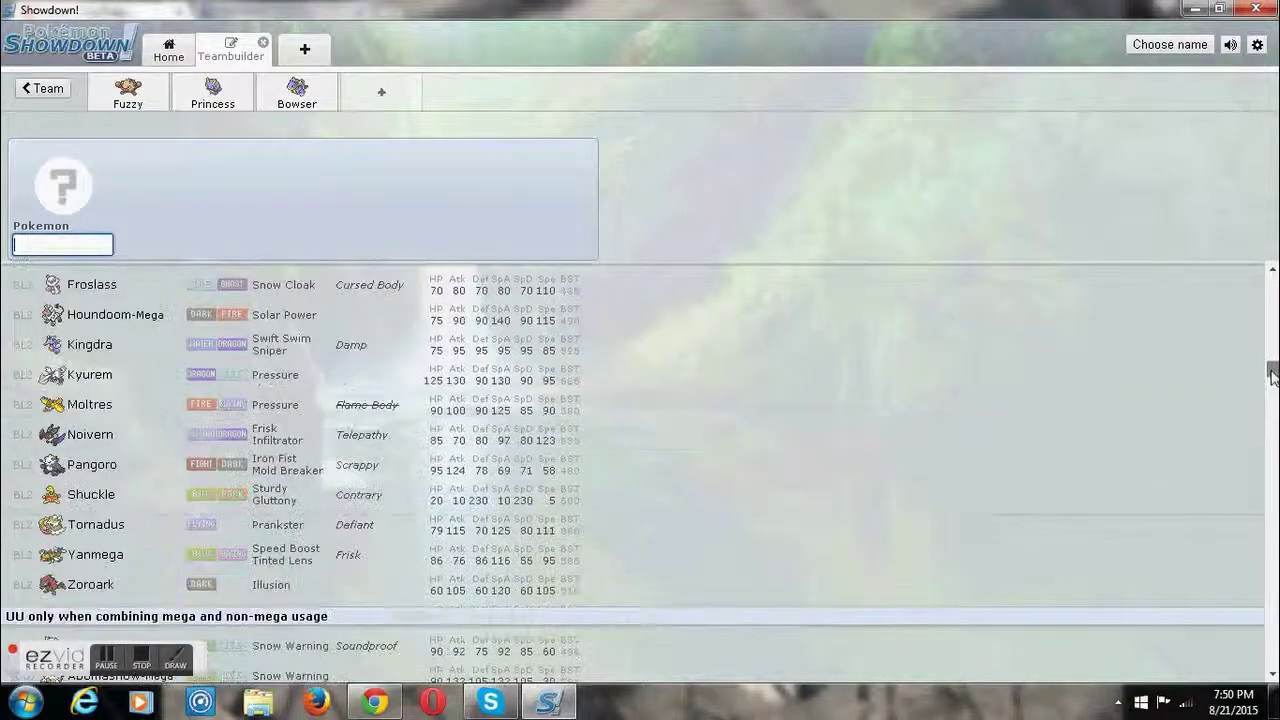
{"action": "scroll", "coordinate": [1271, 374], "scroll_direction": "down", "scroll_amount": 1}
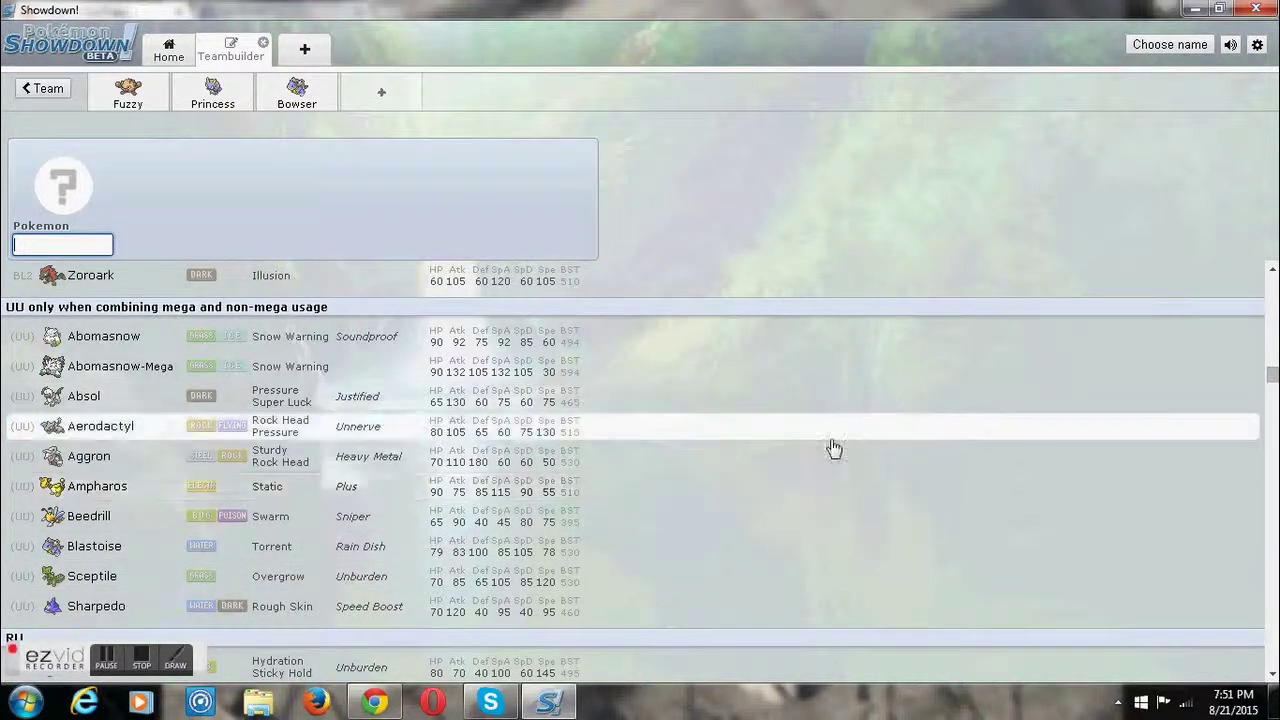
- Add Aerodactyl to the new slot with Rock Head and a Focus Sash
{"action": "left_click", "coordinate": [833, 445]}
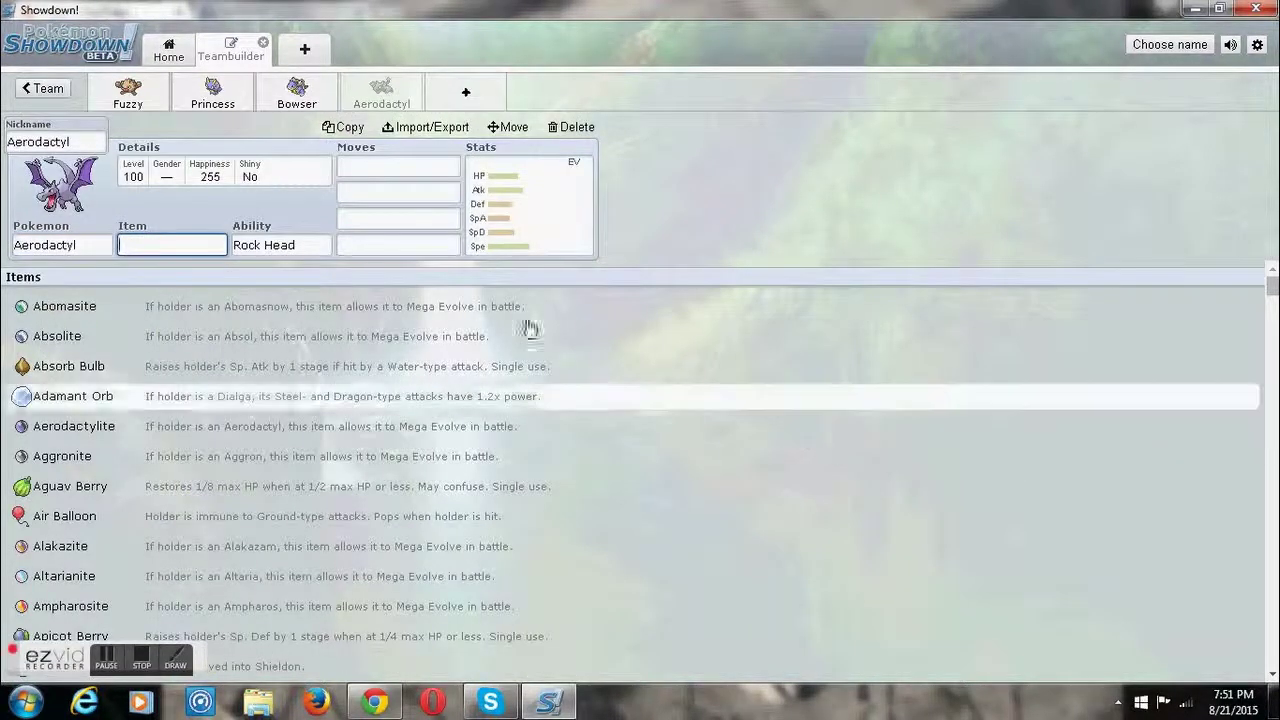
{"action": "left_click", "coordinate": [322, 249]}
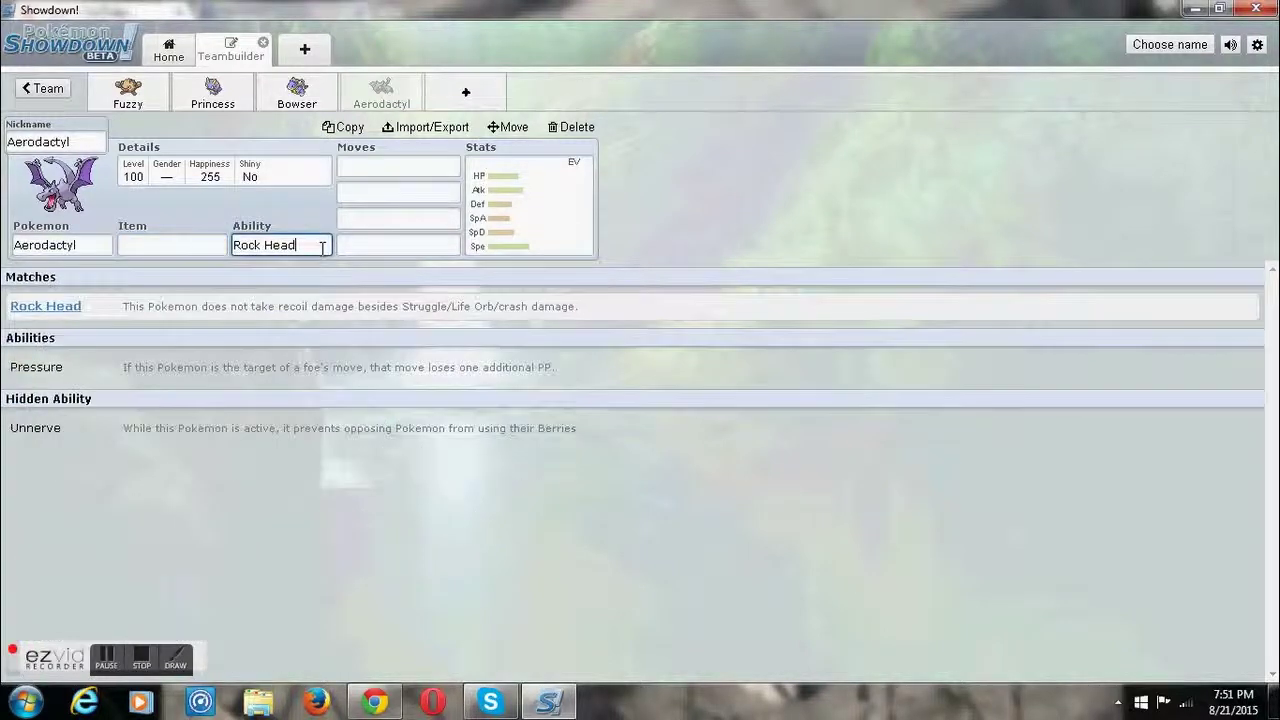
{"action": "left_click", "coordinate": [159, 254]}
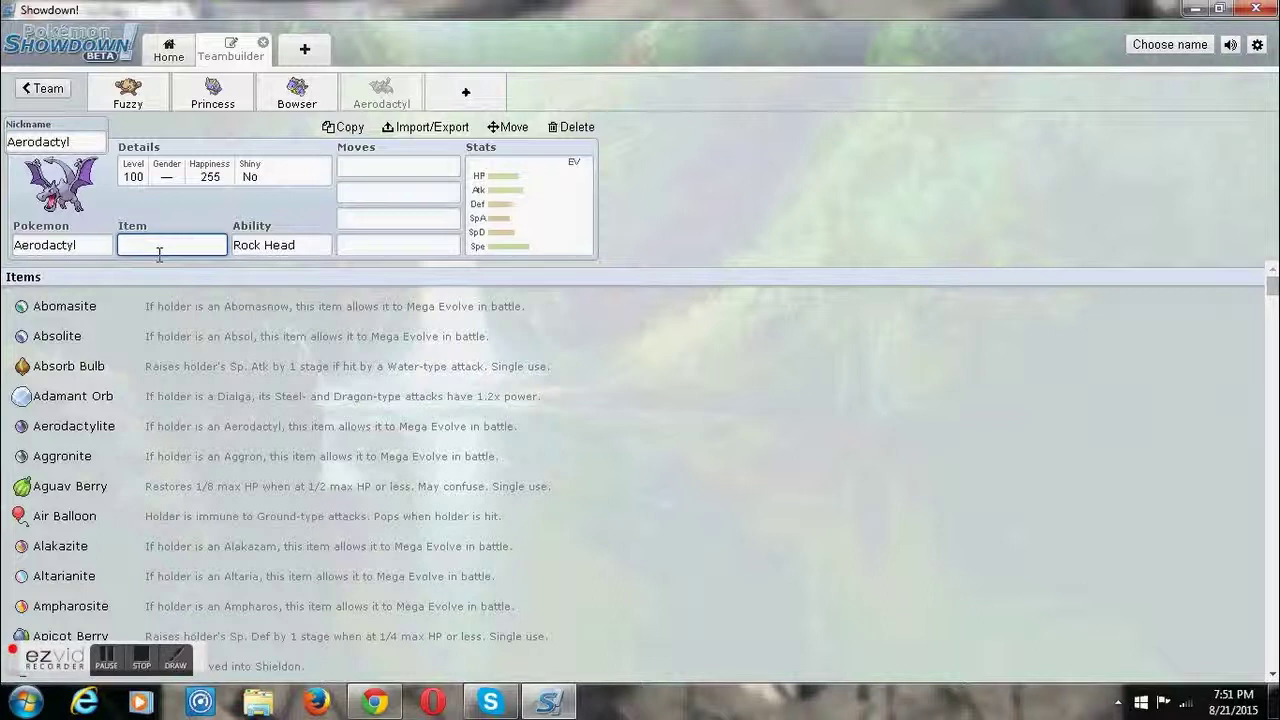
{"action": "type", "text": "foc"}
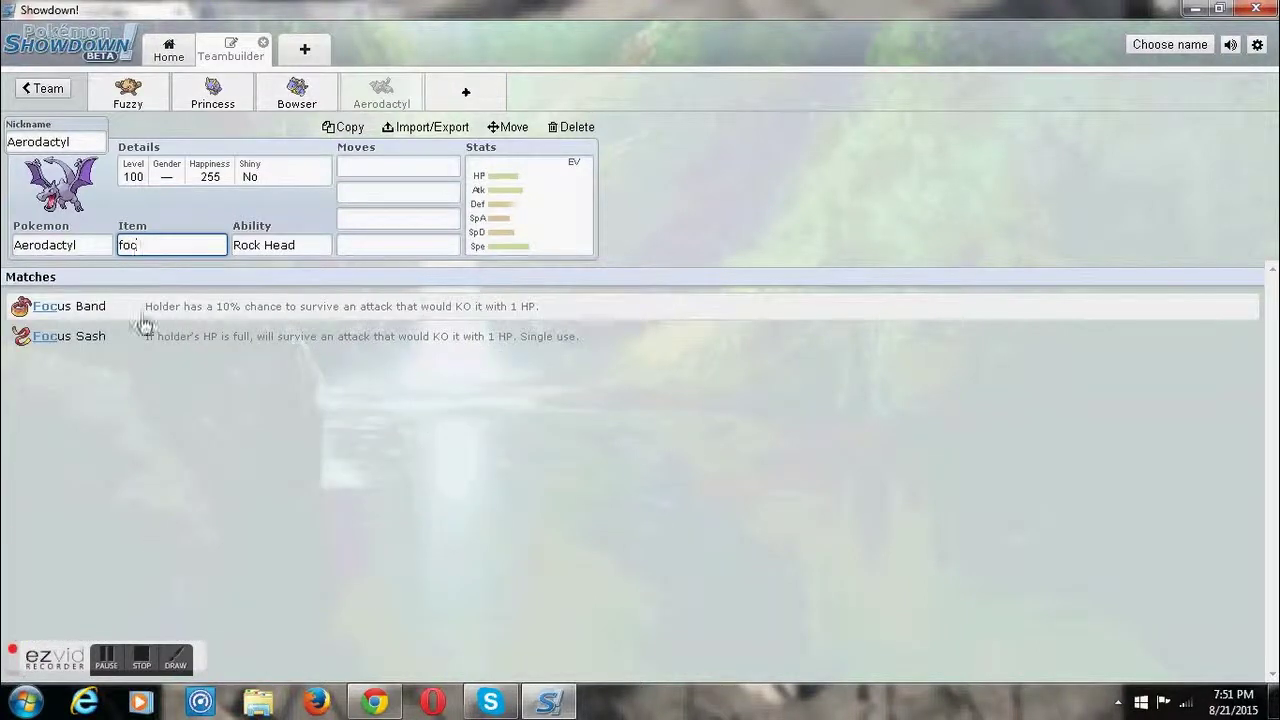
{"action": "left_click", "coordinate": [143, 334]}
- Give Aerodactyl Stealth Rock, Tailwind and Rock Slide, then search 'sky' for the fourth move
{"action": "left_click", "coordinate": [363, 168]}
{"action": "type", "text": "s"}
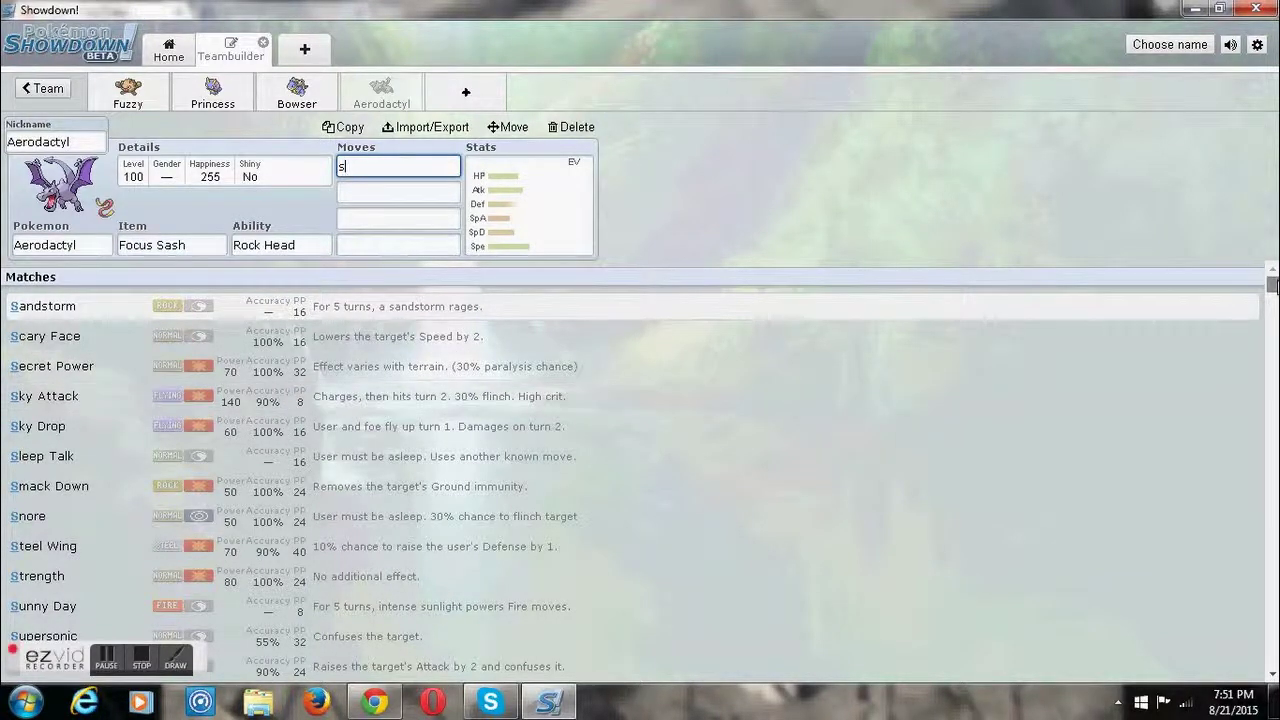
{"action": "left_click_drag", "start_coordinate": [1273, 285], "coordinate": [1274, 293]}
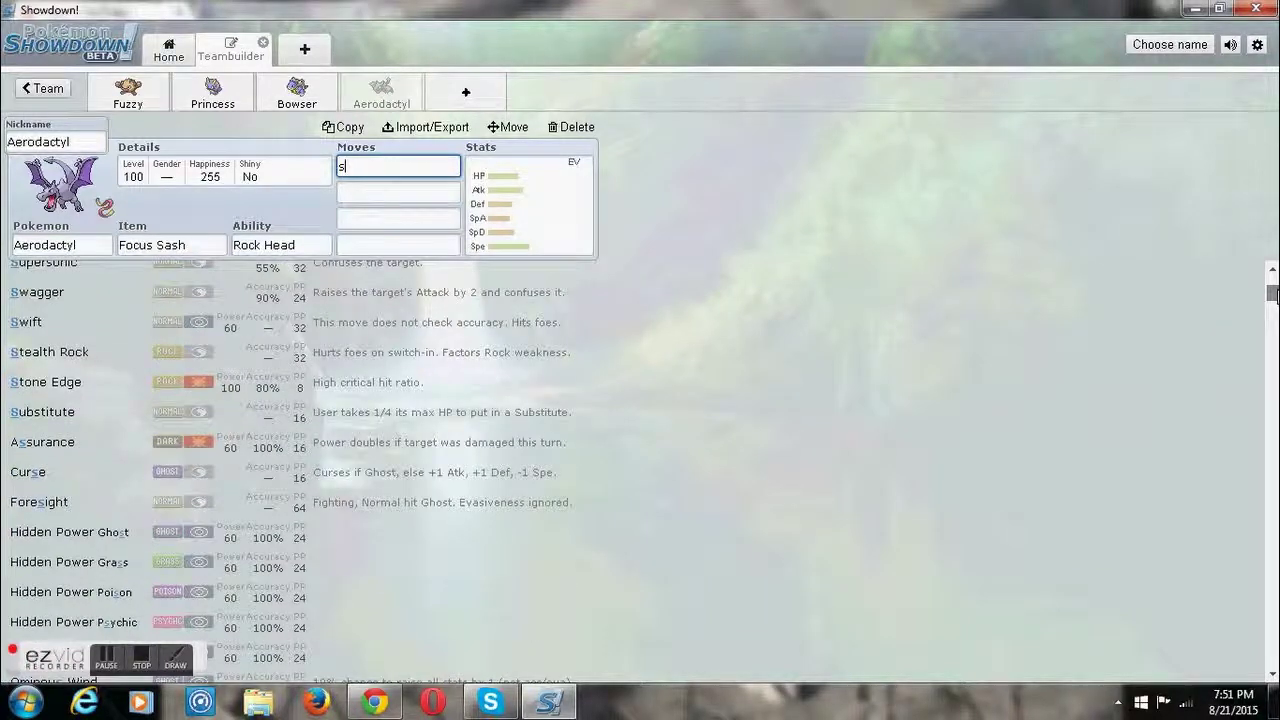
{"action": "left_click", "coordinate": [780, 357]}
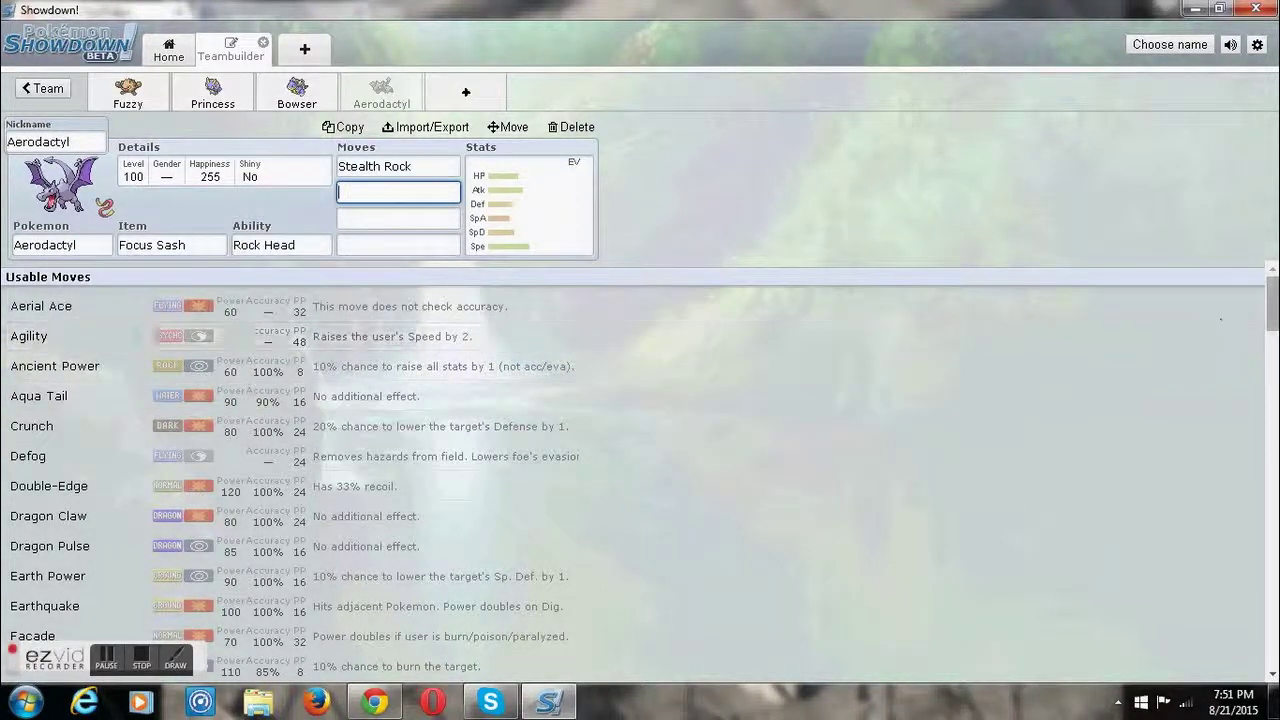
{"action": "left_click_drag", "start_coordinate": [1273, 318], "coordinate": [1273, 422]}
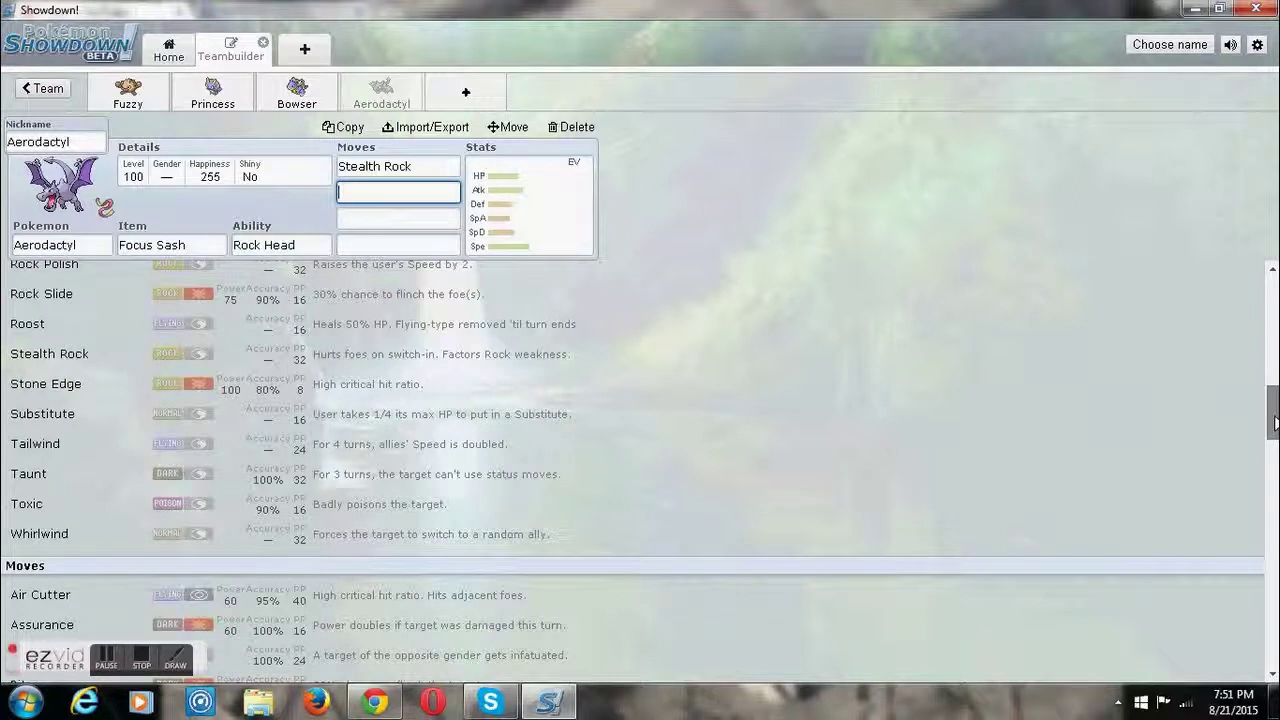
{"action": "left_click", "coordinate": [663, 447]}
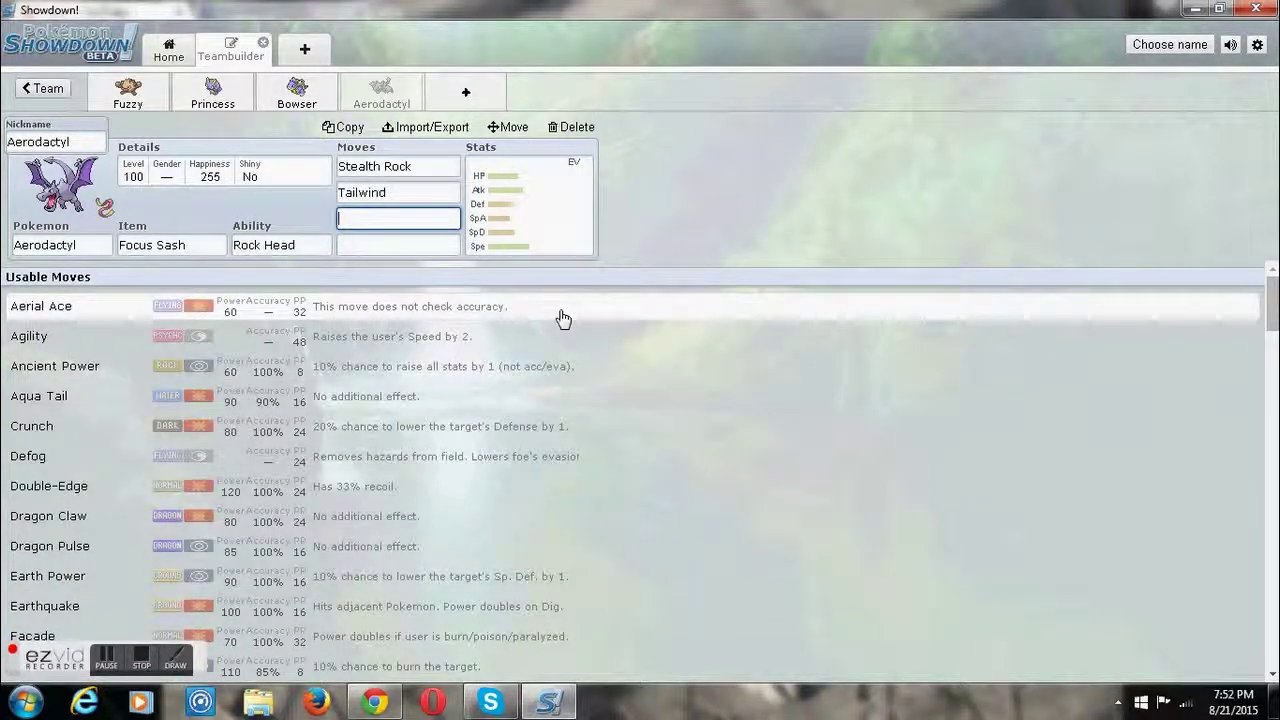
{"action": "type", "text": "rock"}
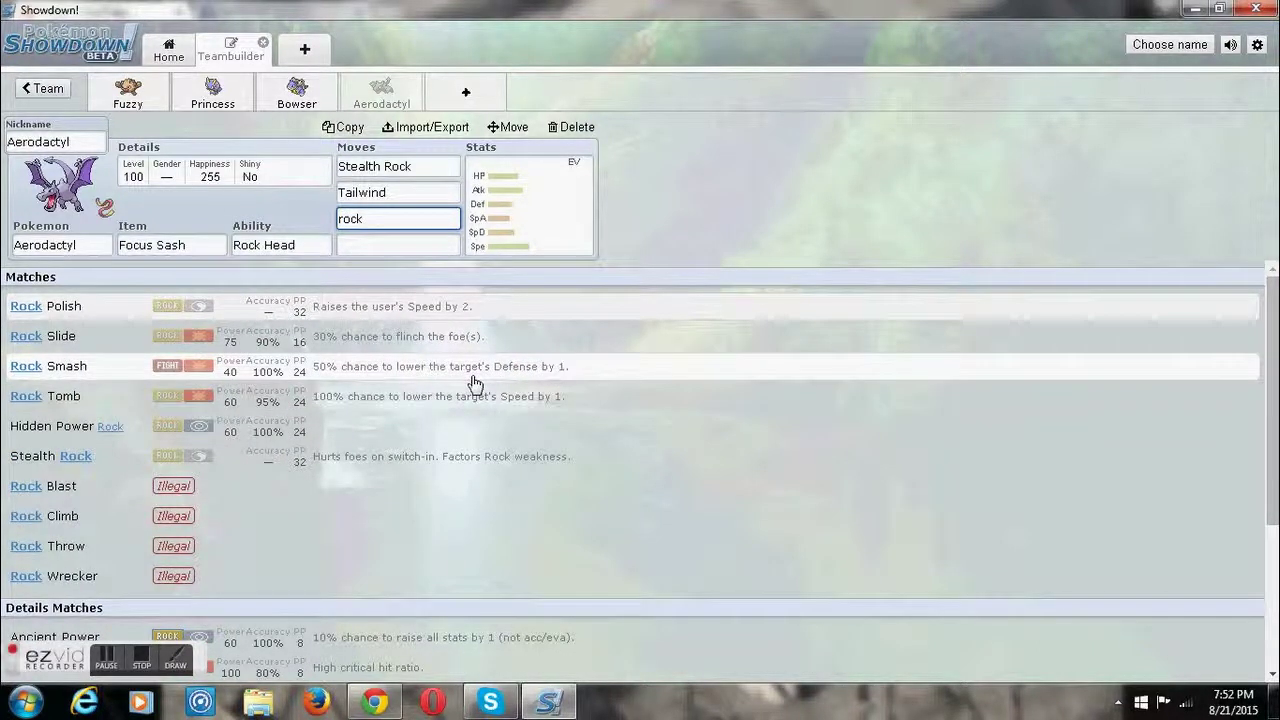
{"action": "left_click", "coordinate": [447, 335]}
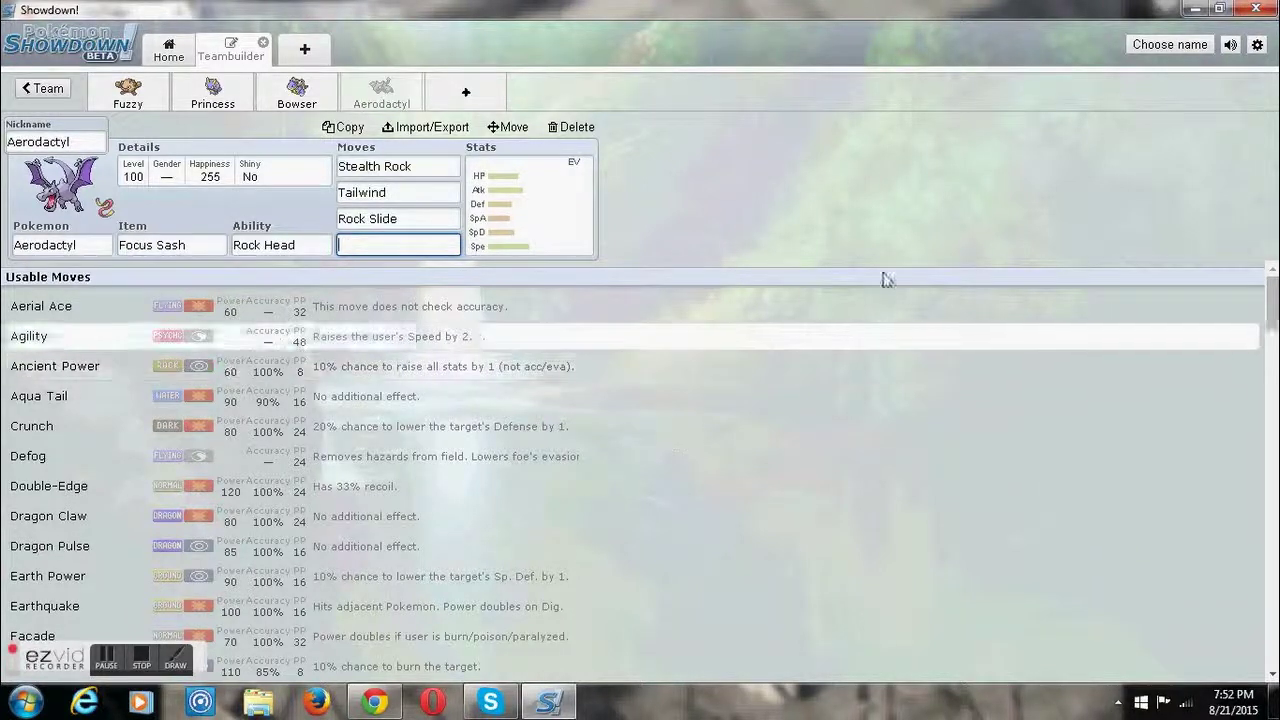
{"action": "left_click_drag", "start_coordinate": [1273, 310], "coordinate": [1255, 277]}
{"action": "type", "text": "s"}
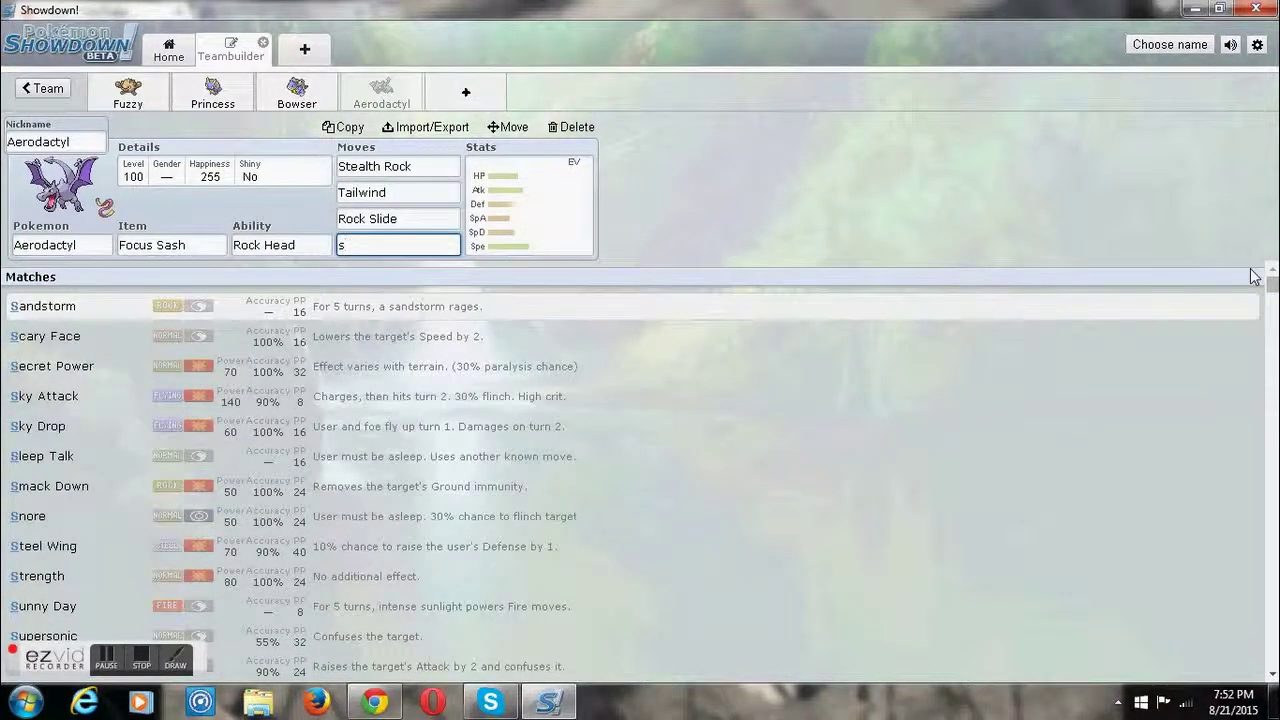
{"action": "type", "text": "ky"}
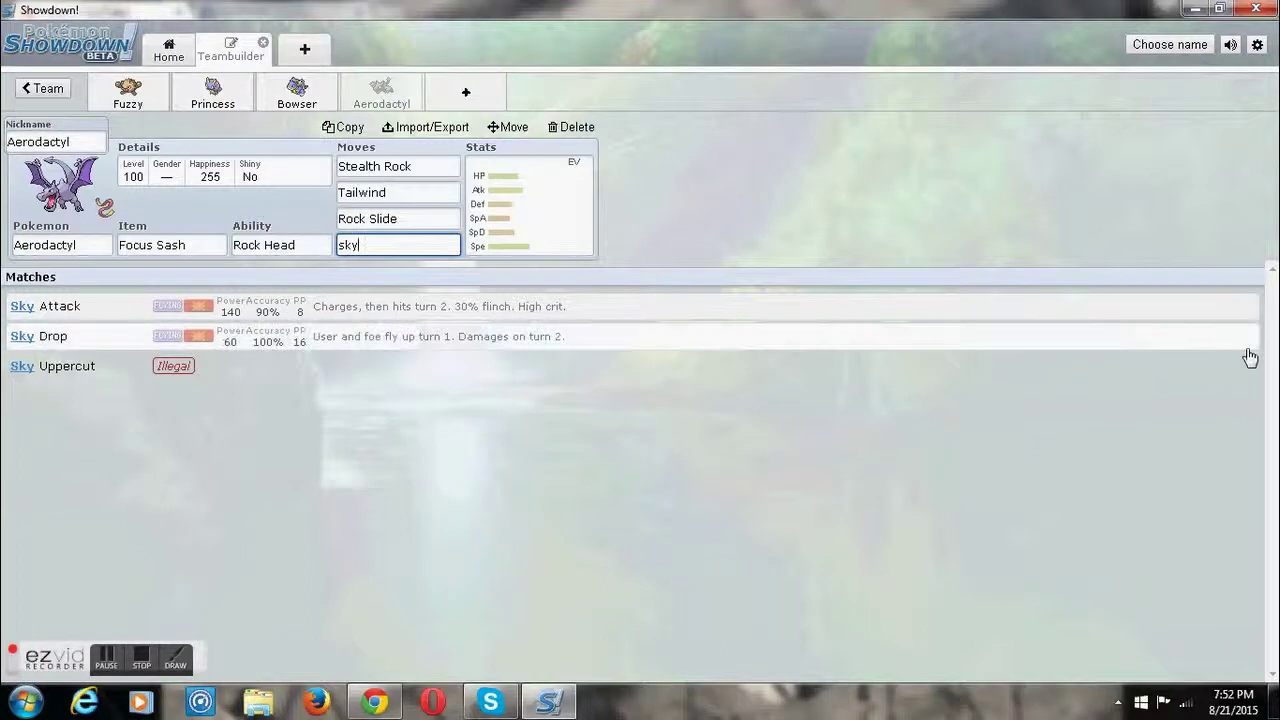
- Make Sky Drop the fourth move and set a Jolly 4 HP / 252 Atk / 252 Spe spread
{"action": "left_click", "coordinate": [752, 348]}
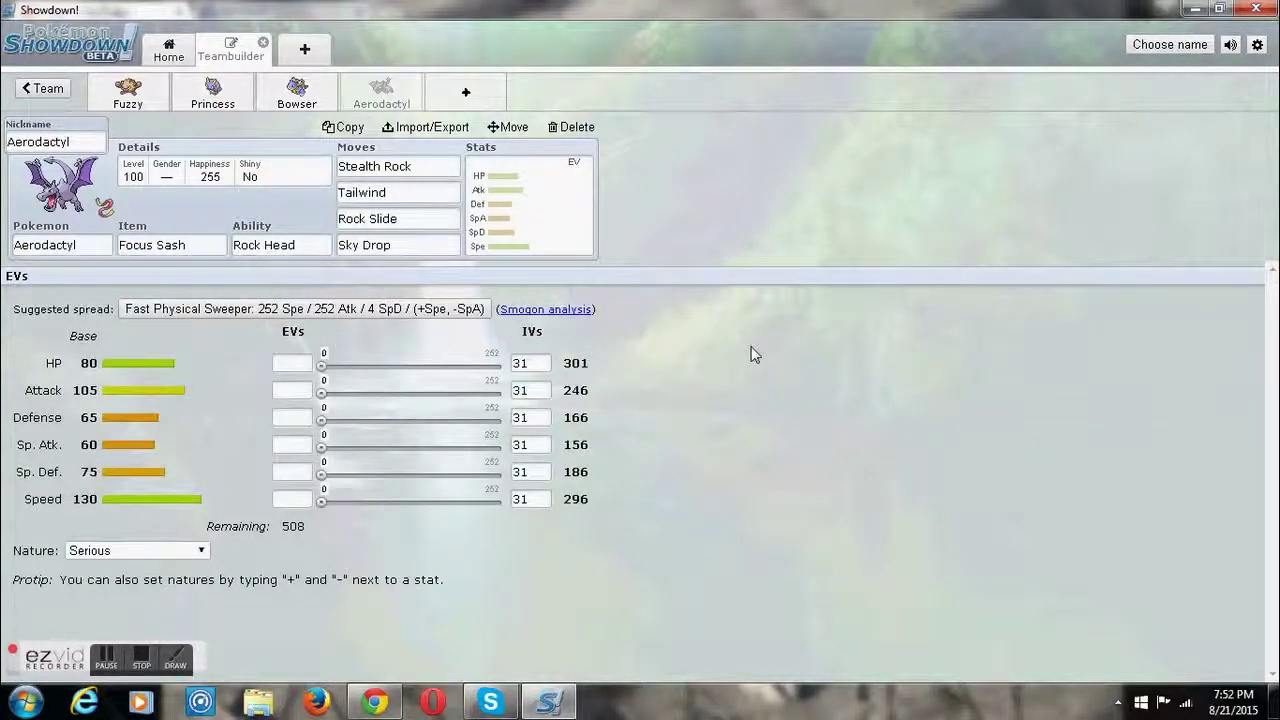
{"action": "left_click", "coordinate": [292, 500]}
{"action": "left_click_drag", "start_coordinate": [320, 510], "coordinate": [670, 575]}
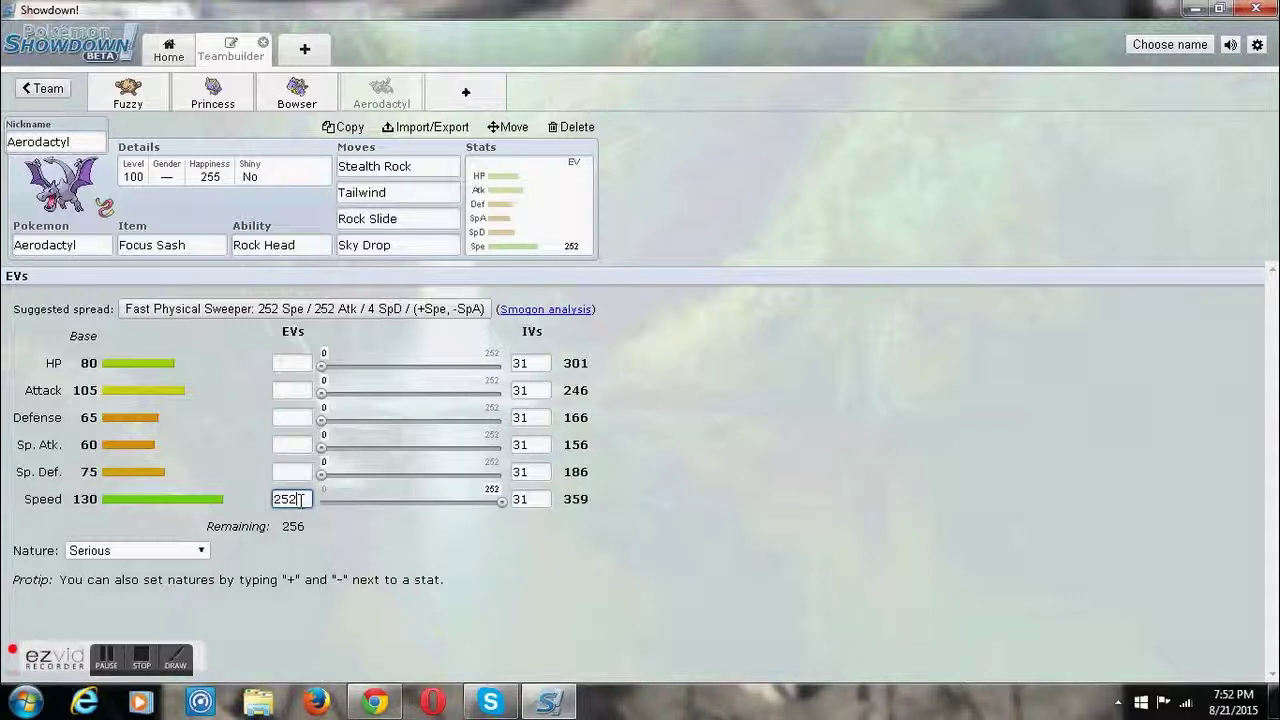
{"action": "type", "text": "+"}
{"action": "left_click", "coordinate": [287, 445]}
{"action": "type", "text": "-"}
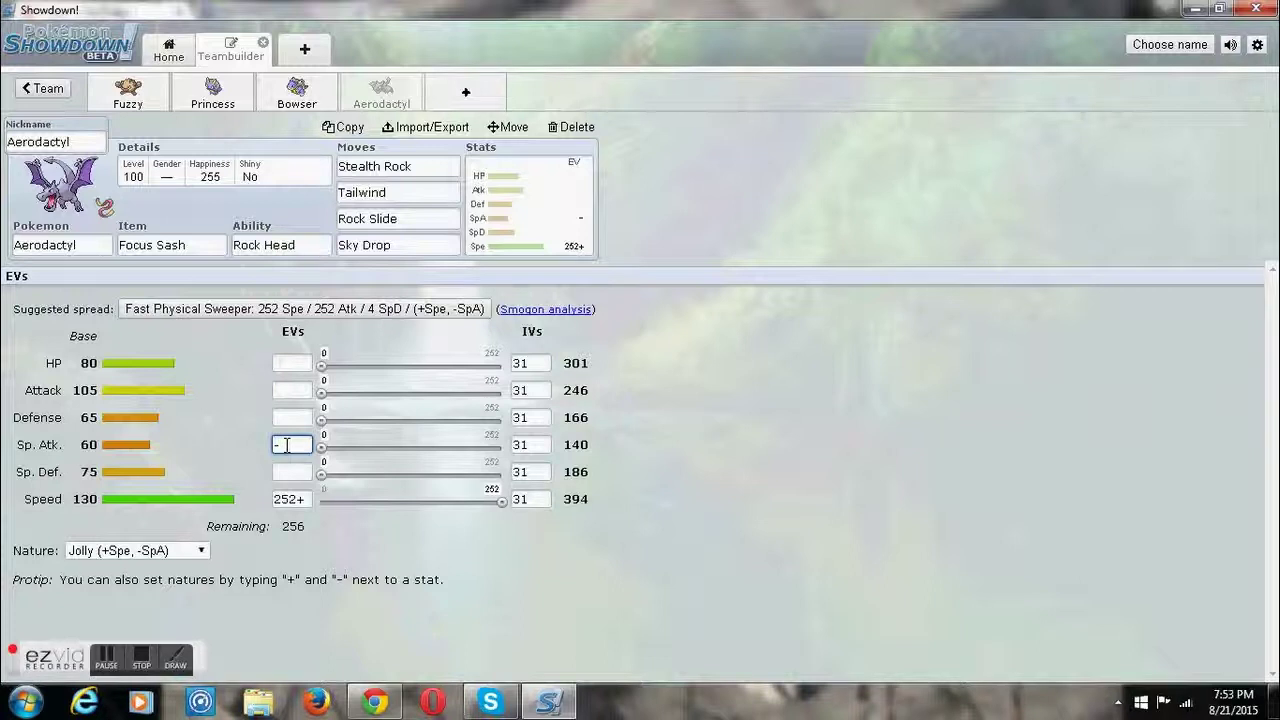
{"action": "left_click", "coordinate": [277, 391]}
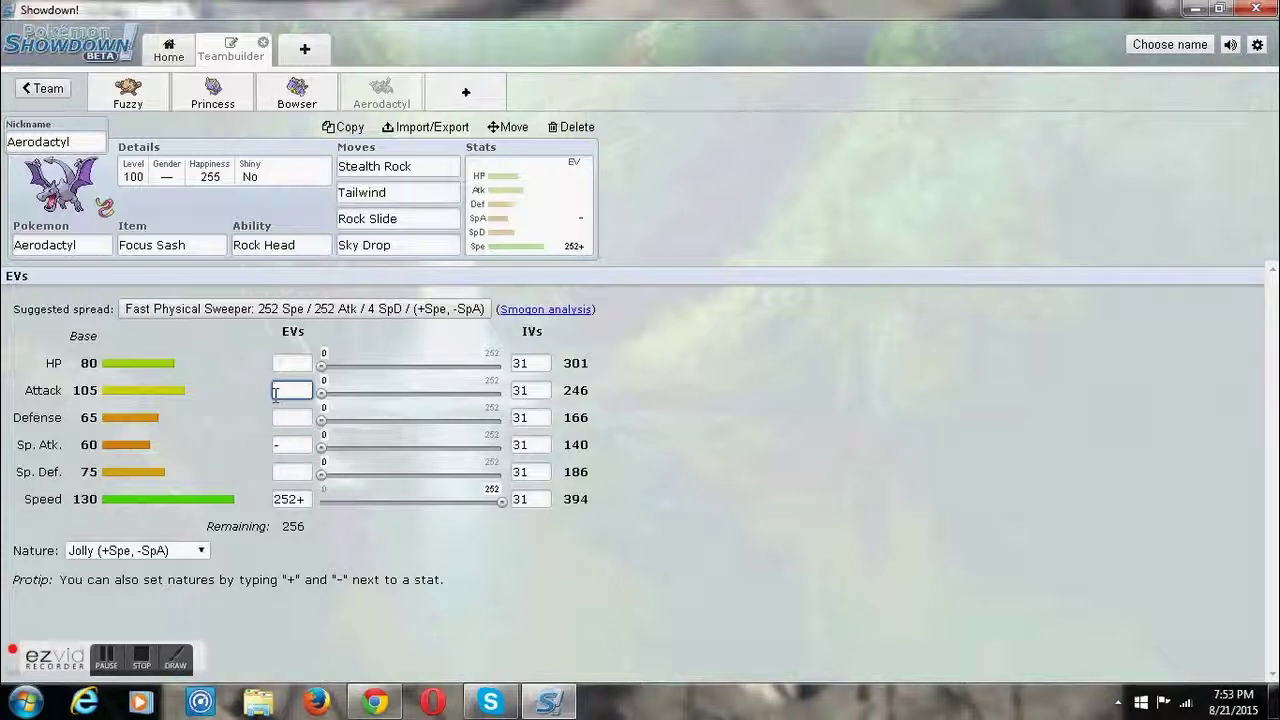
{"action": "type", "text": "252"}
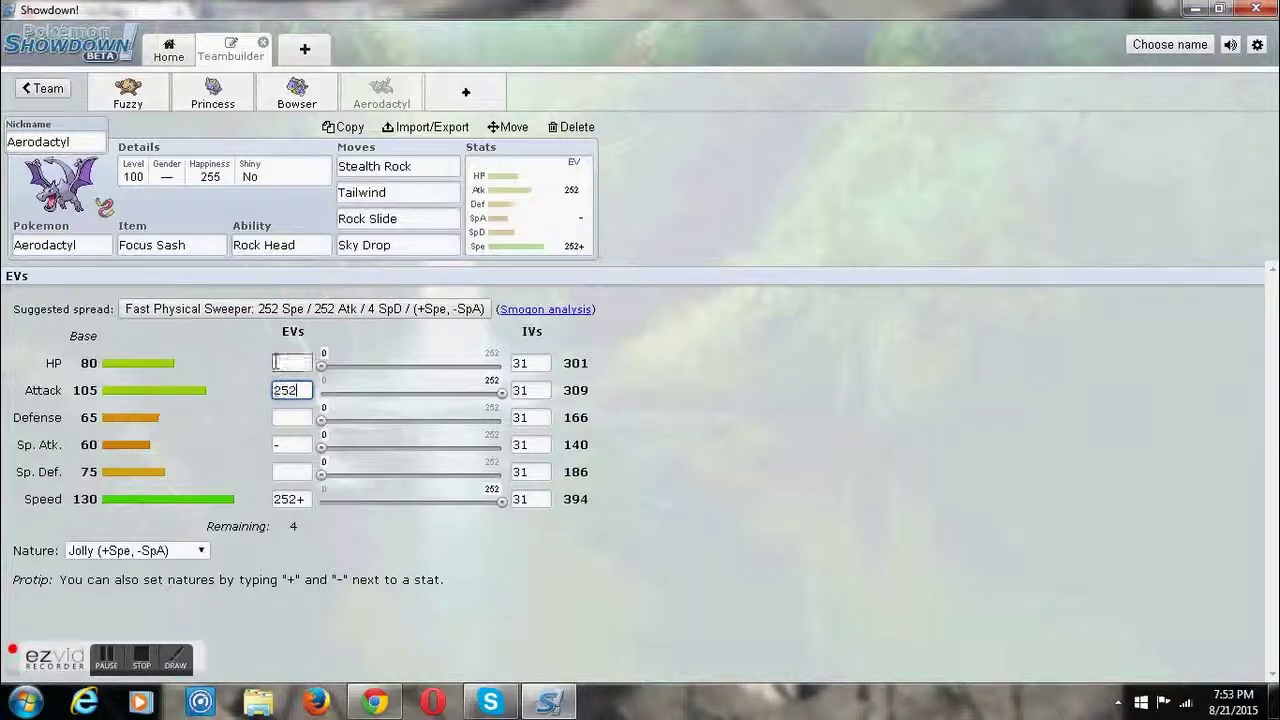
{"action": "left_click", "coordinate": [285, 363]}
{"action": "type", "text": "4"}
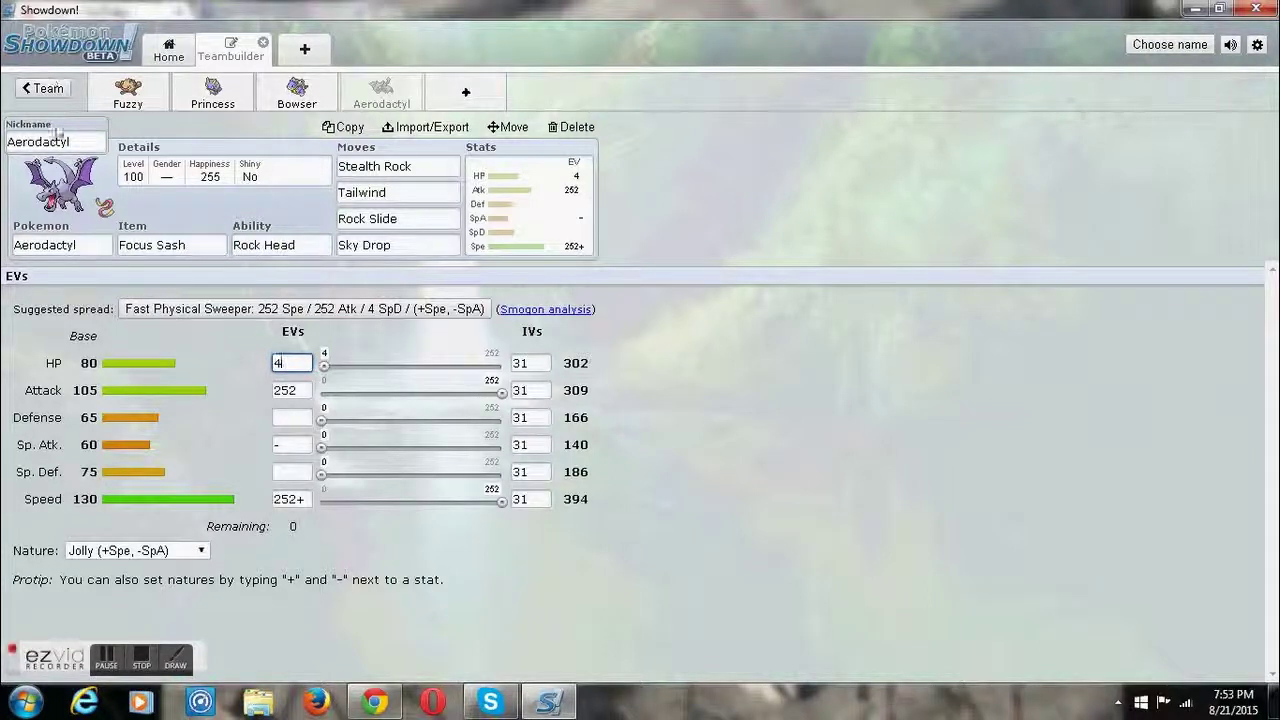
- Rename Aerodactyl to 'Ult Dino'
{"action": "left_click_drag", "start_coordinate": [78, 138], "coordinate": [5, 144]}
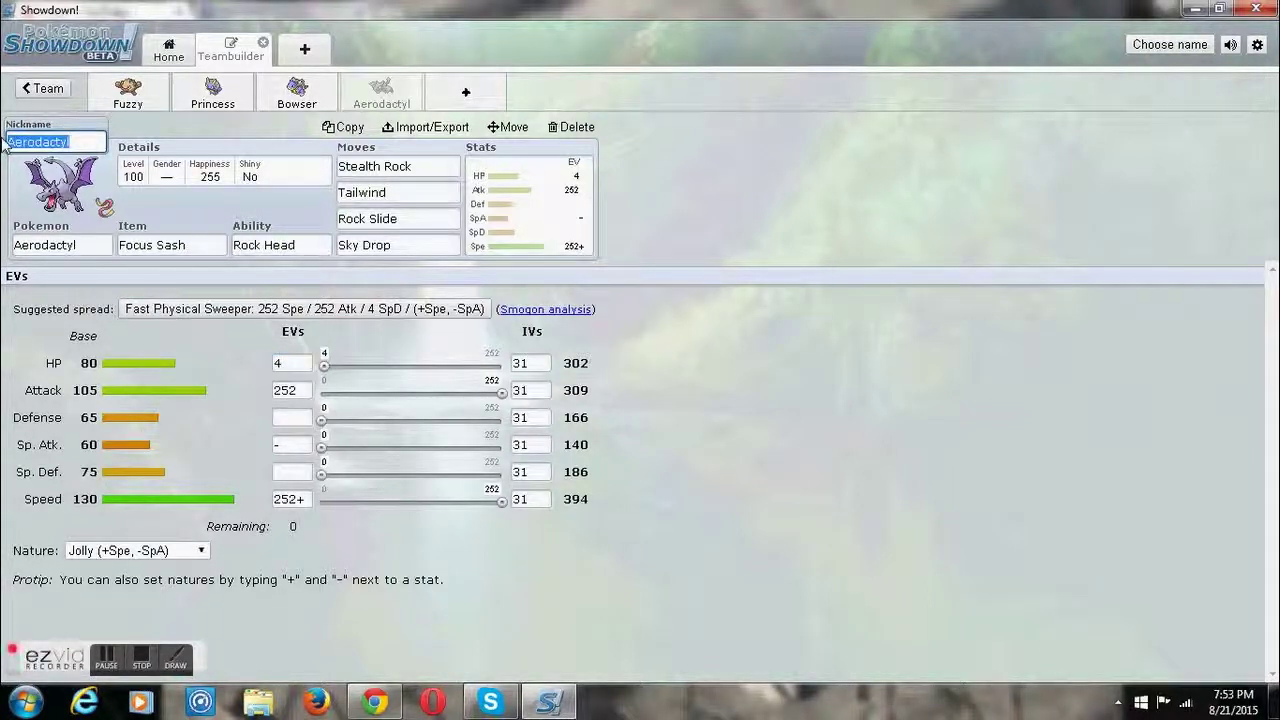
{"action": "key", "text": "BackSpace"}
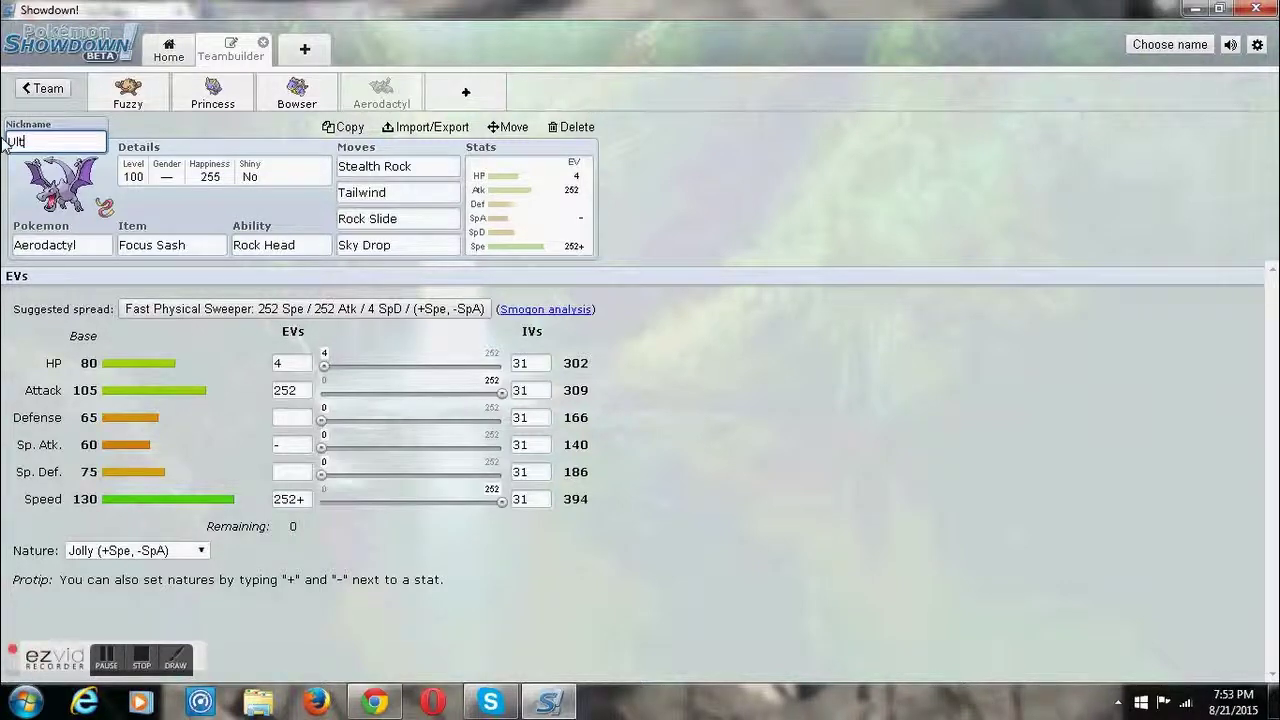
{"action": "type", "text": "Ult Dino"}
- Open a fifth team slot and pick Medicham-Mega from the BL section of the list
{"action": "left_click", "coordinate": [447, 104]}
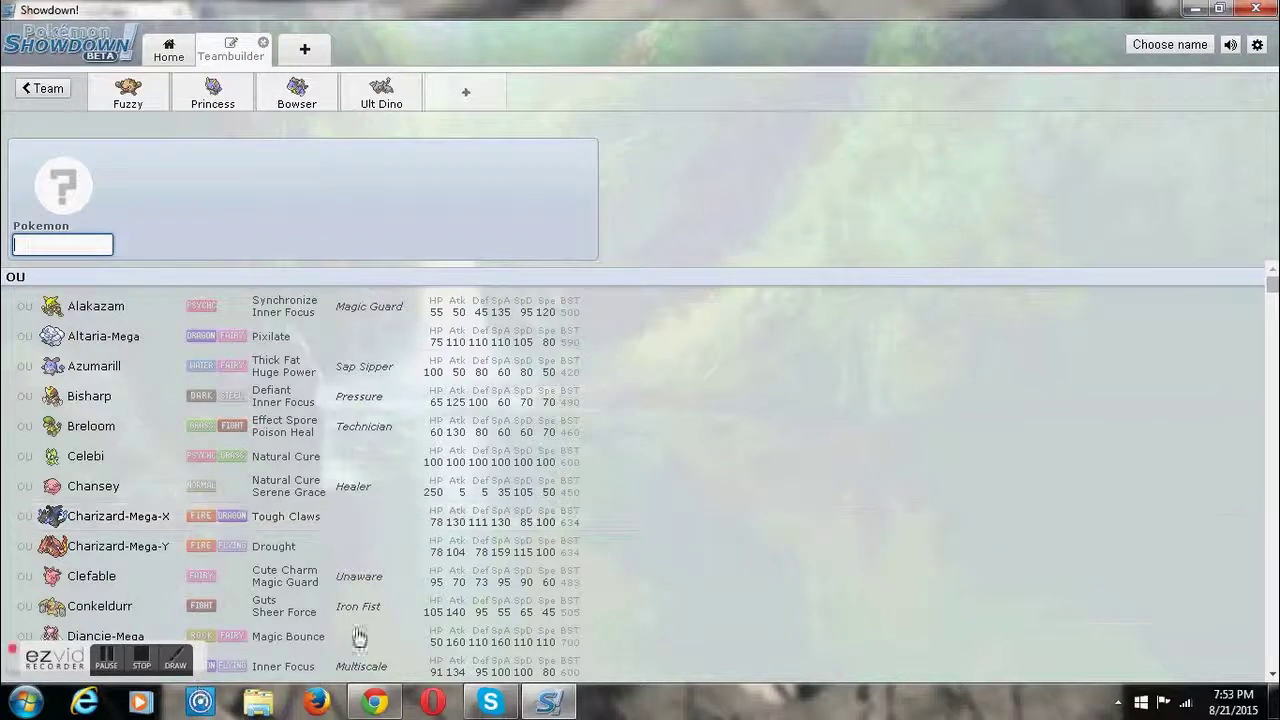
{"action": "left_click_drag", "start_coordinate": [1272, 290], "coordinate": [1274, 335]}
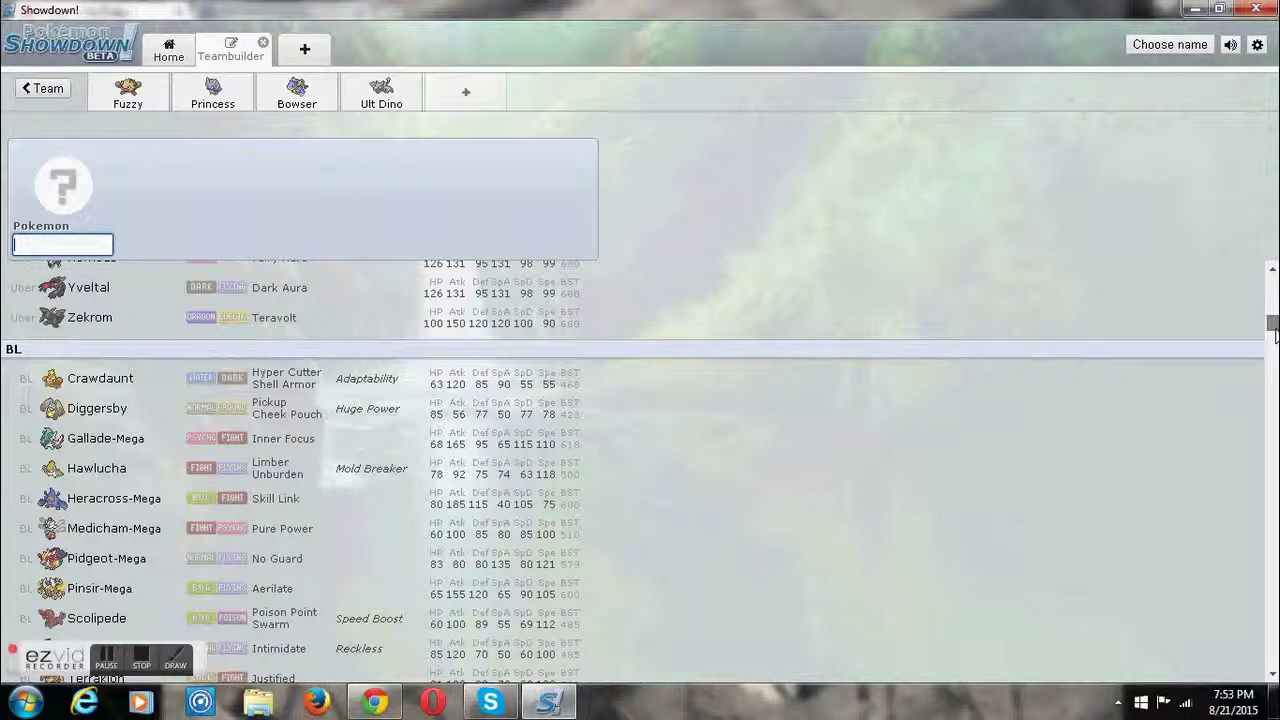
{"action": "left_click_drag", "start_coordinate": [1274, 335], "coordinate": [1274, 342]}
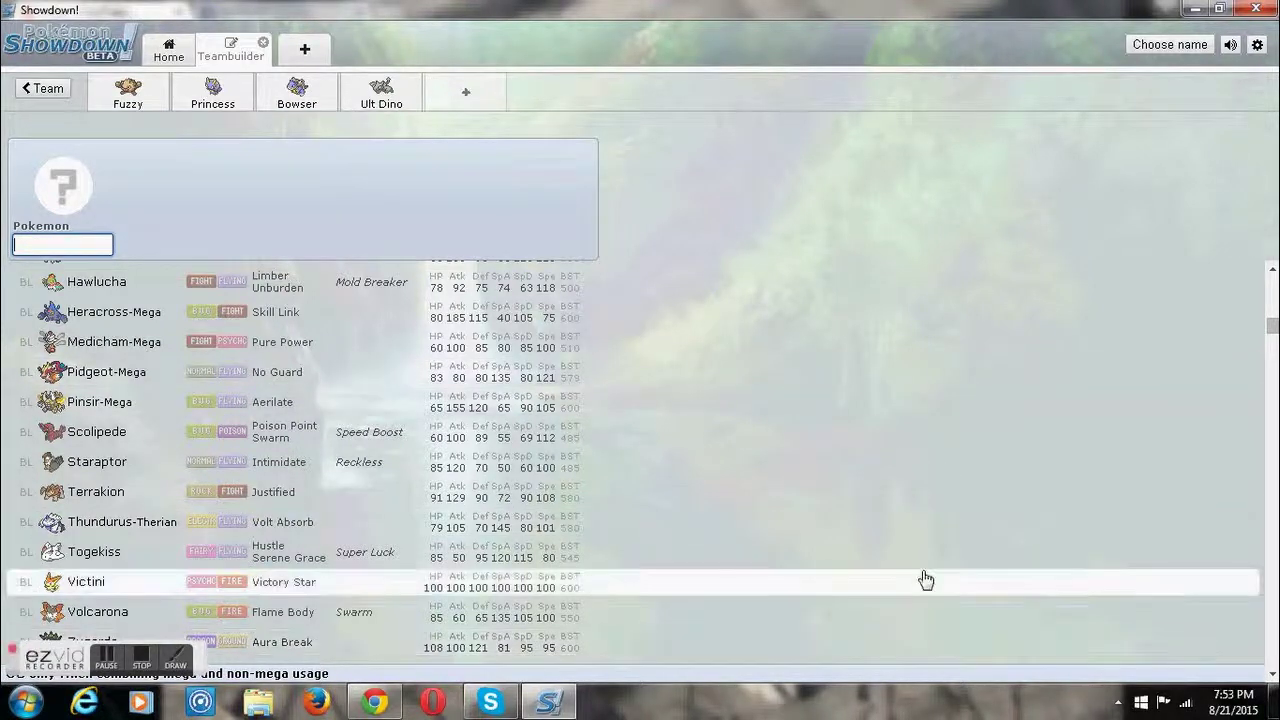
{"action": "left_click", "coordinate": [226, 350]}
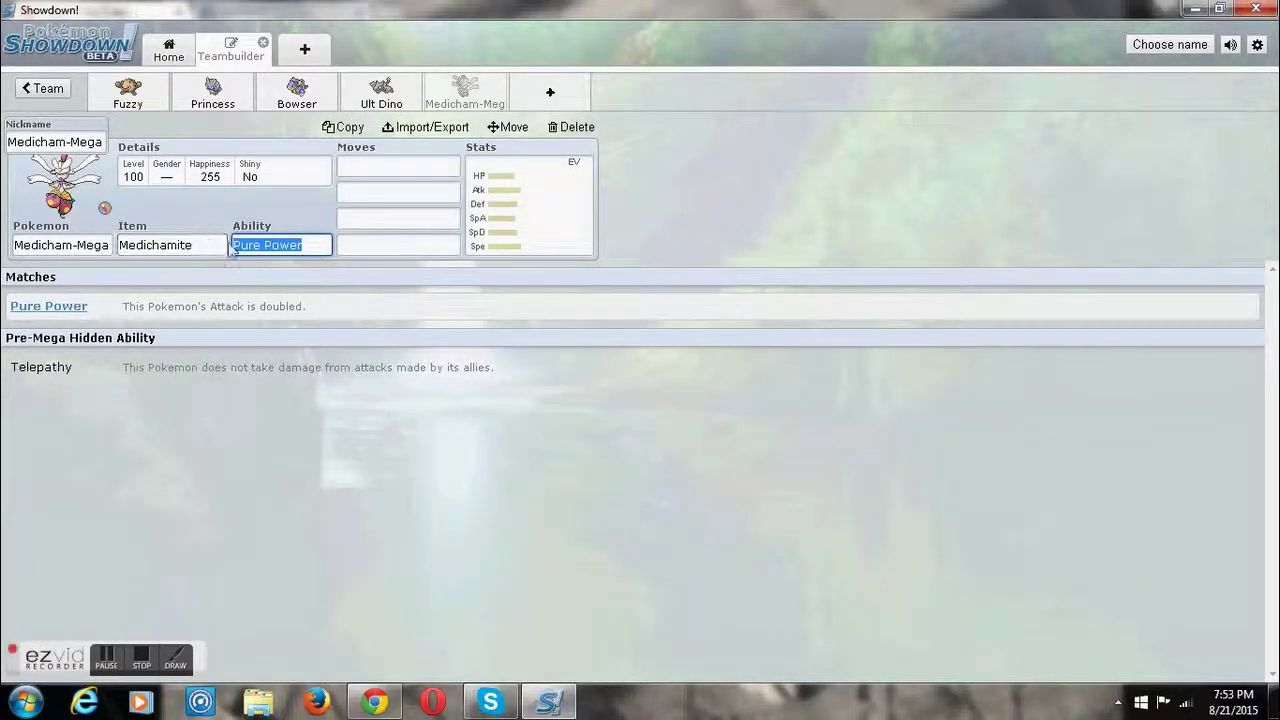
- Give Medicham-Mega Fake Out, Drain Punch and Bullet Punch, leaving the fourth move blank
{"action": "left_click", "coordinate": [401, 169]}
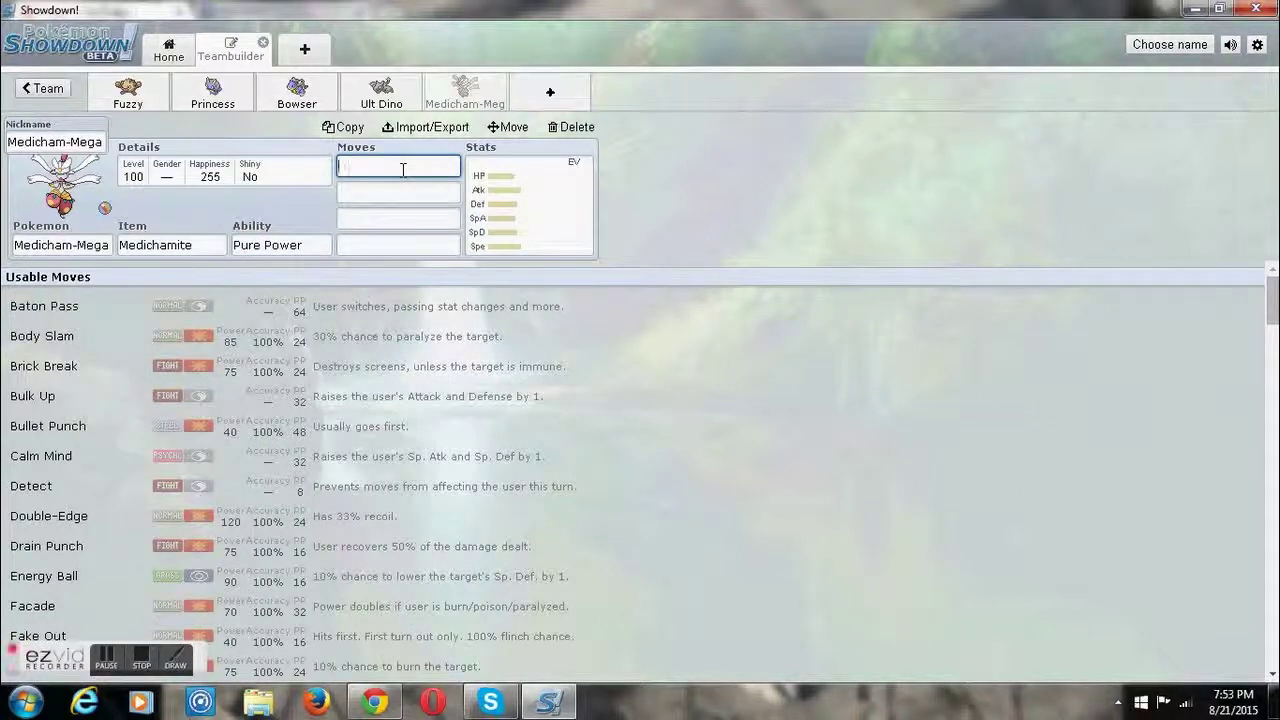
{"action": "type", "text": "fa"}
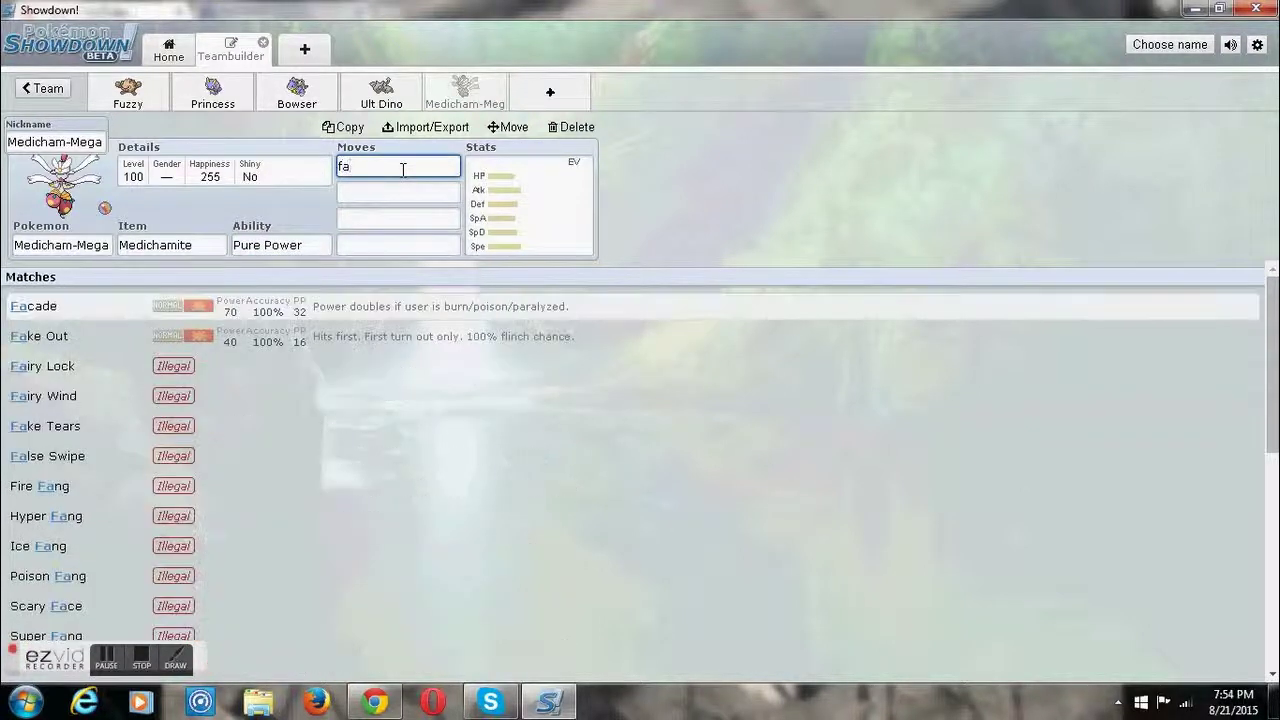
{"action": "left_click", "coordinate": [391, 340]}
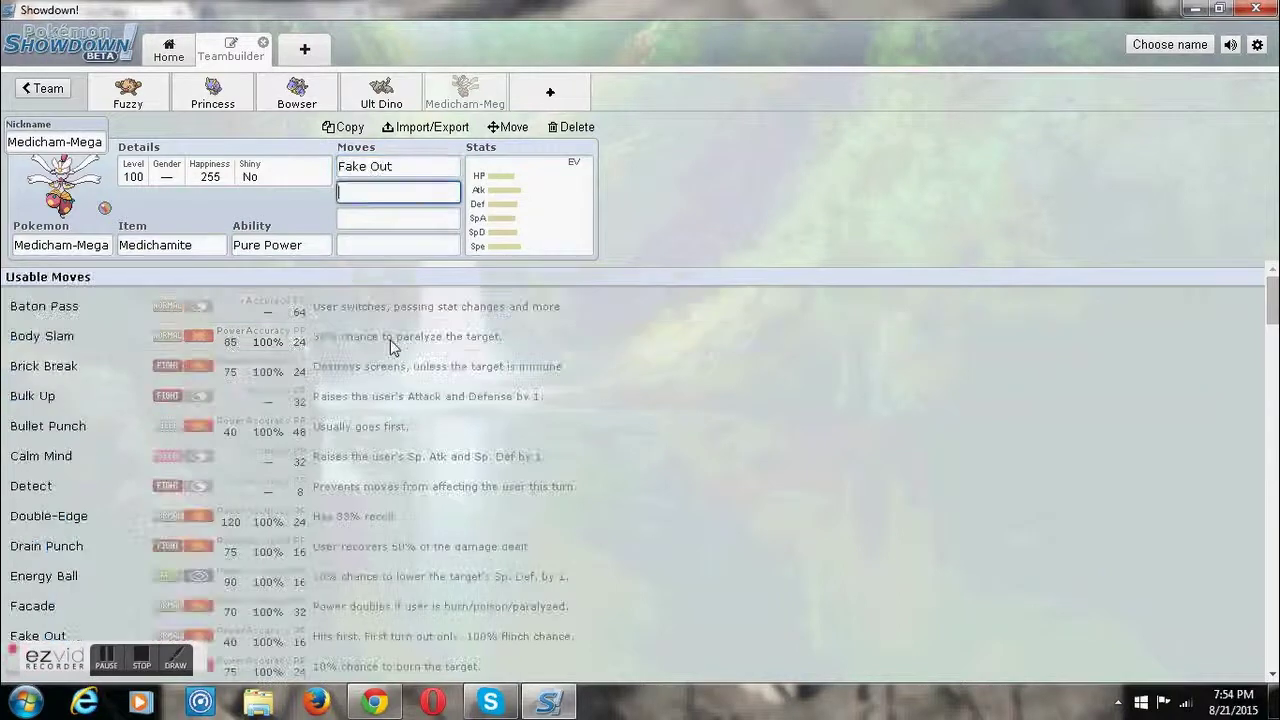
{"action": "type", "text": "drag"}
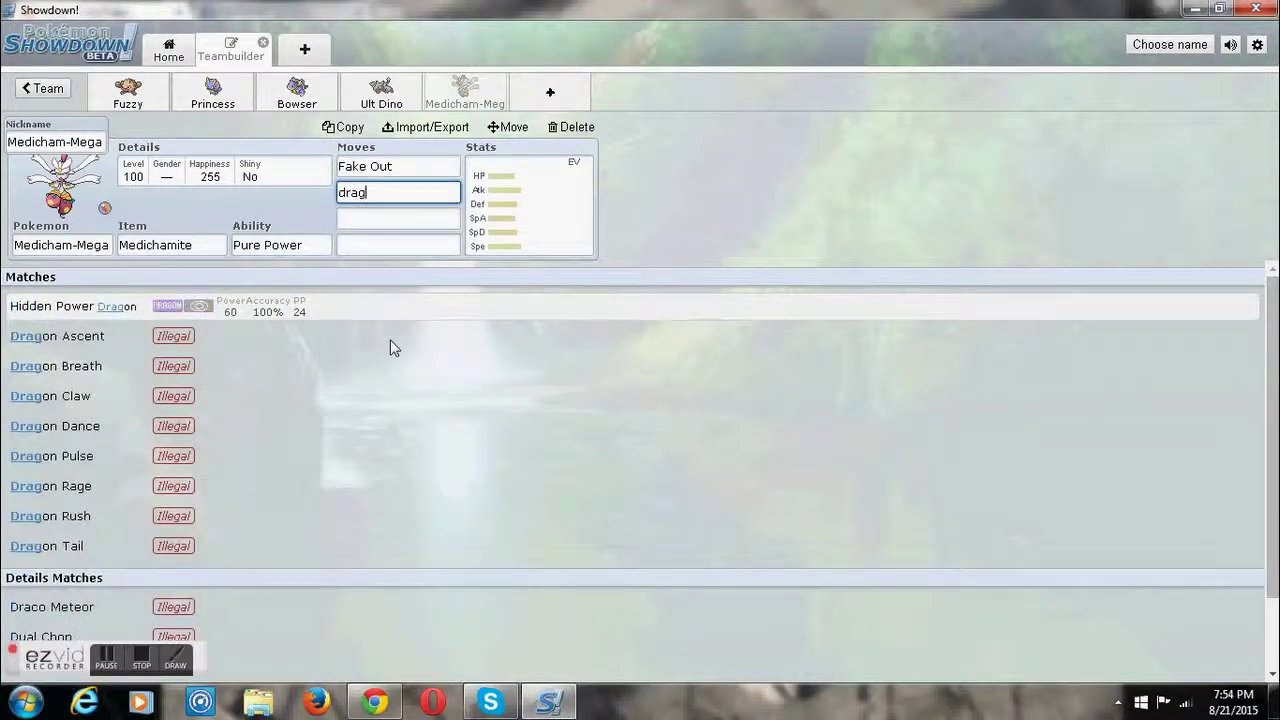
{"action": "key", "text": "BackSpace"}
{"action": "key", "text": "BackSpace"}
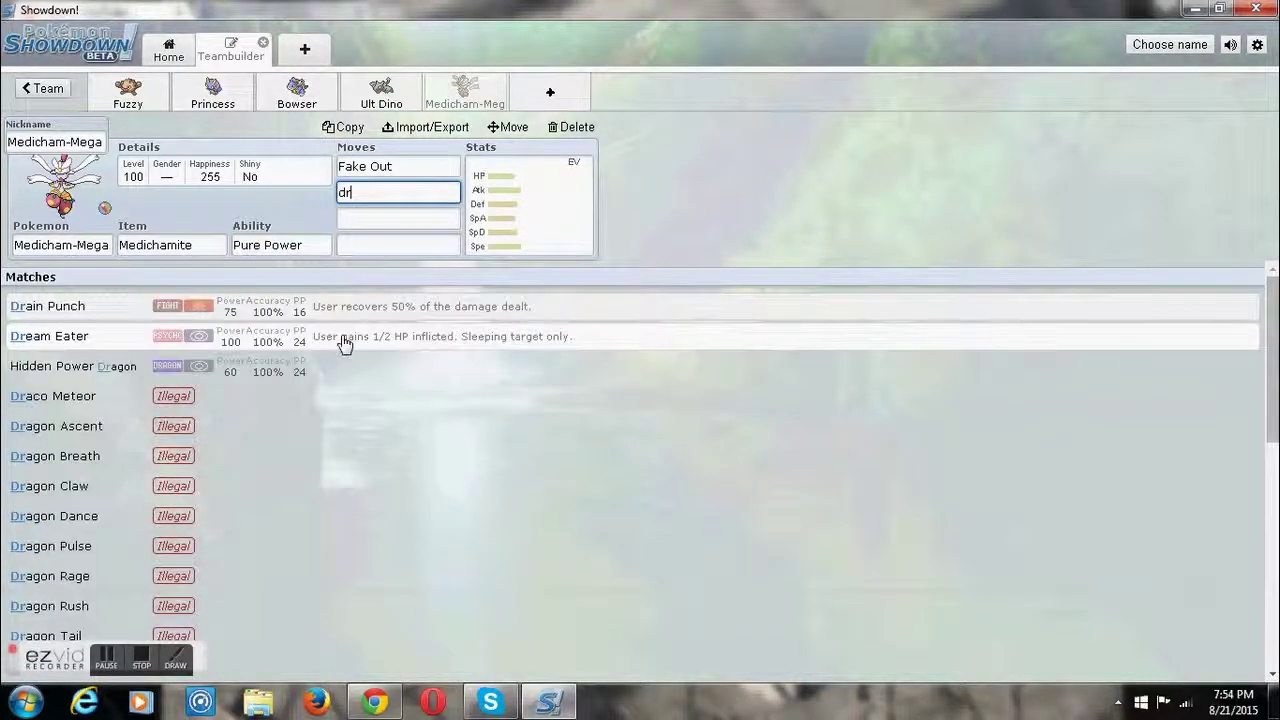
{"action": "type", "text": "ain"}
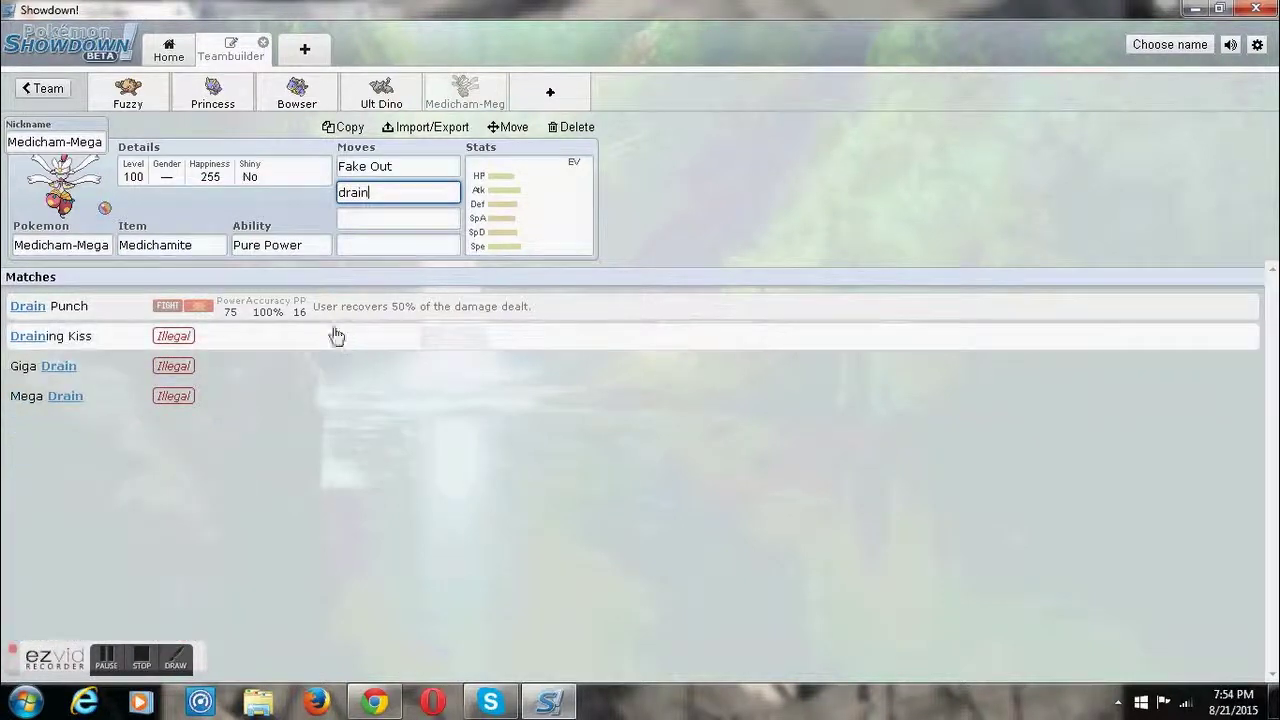
{"action": "left_click", "coordinate": [322, 312]}
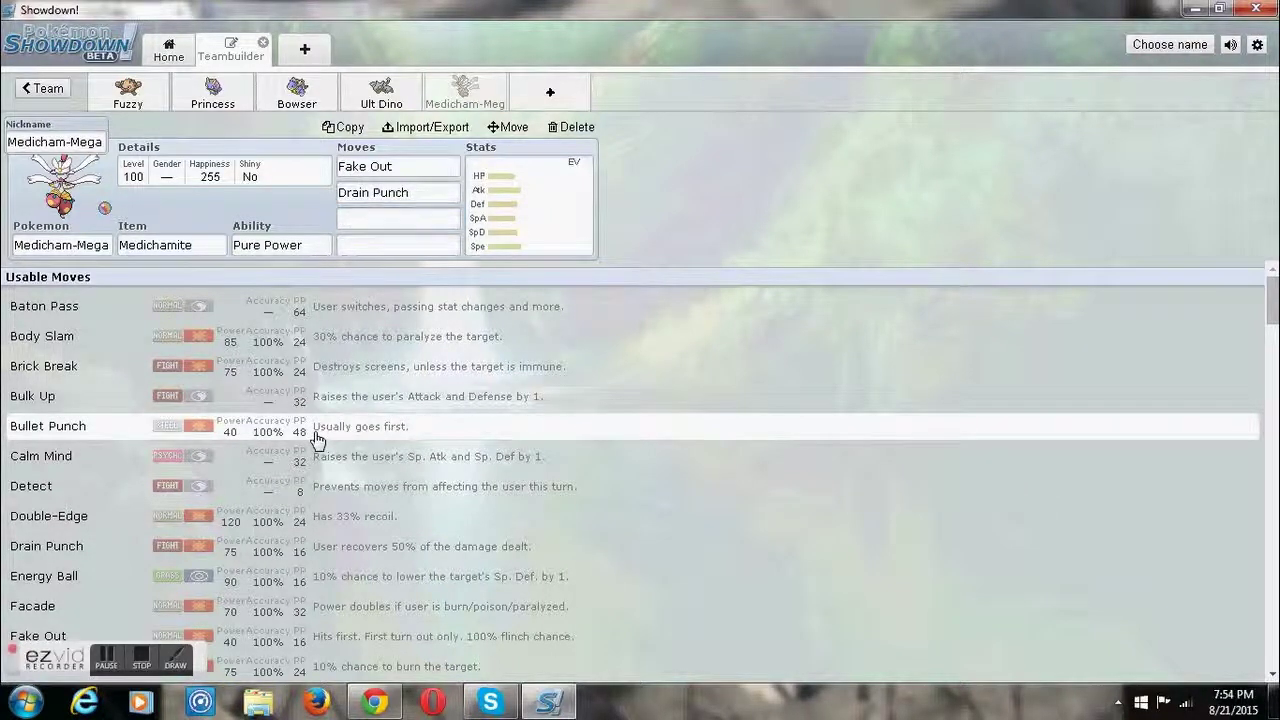
{"action": "left_click", "coordinate": [316, 438]}
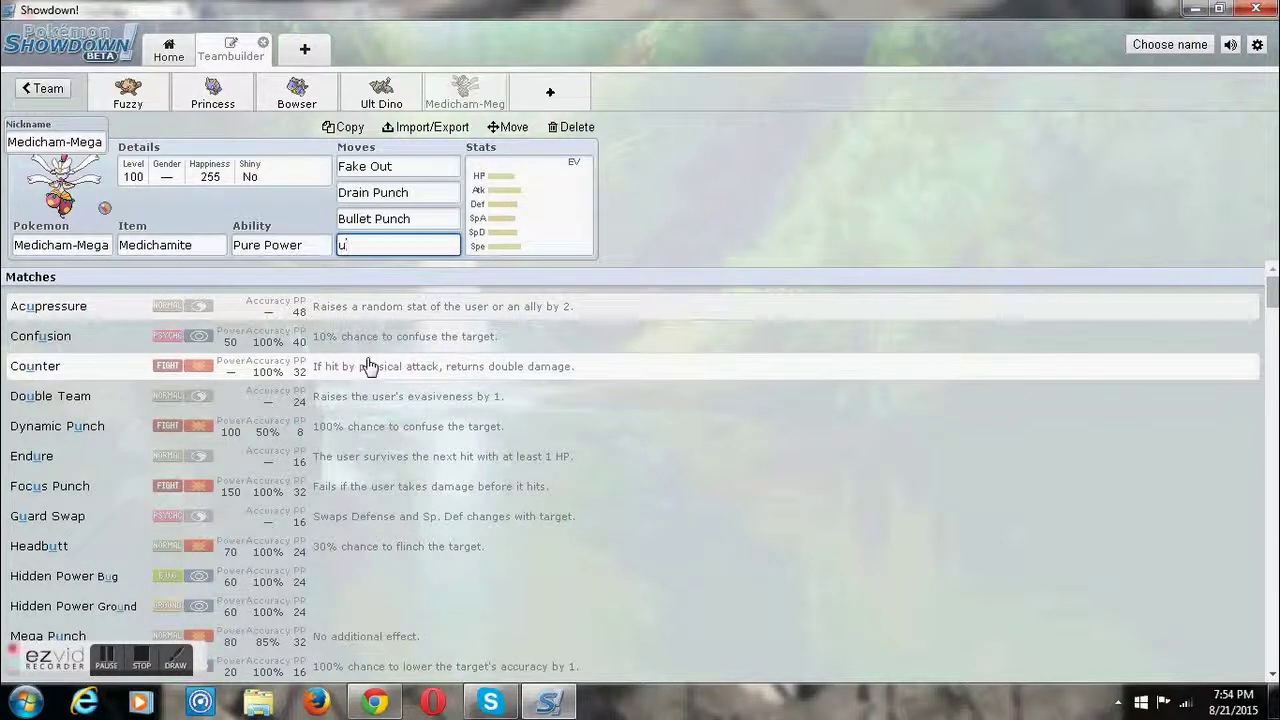
{"action": "type", "text": "-"}
{"action": "key", "text": "BackSpace"}
{"action": "key", "text": "BackSpace"}
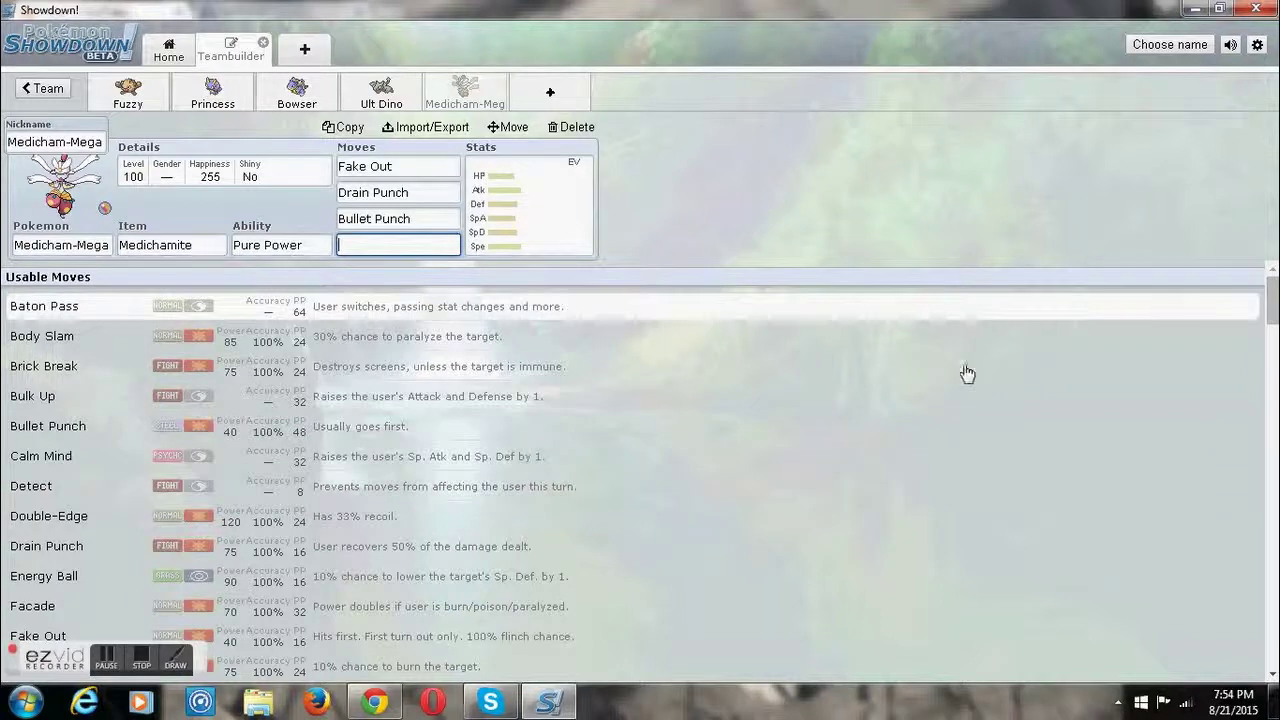
- Browse the move list and pick Poison Jab as the fourth move
{"action": "left_click_drag", "start_coordinate": [1273, 306], "coordinate": [1274, 655]}
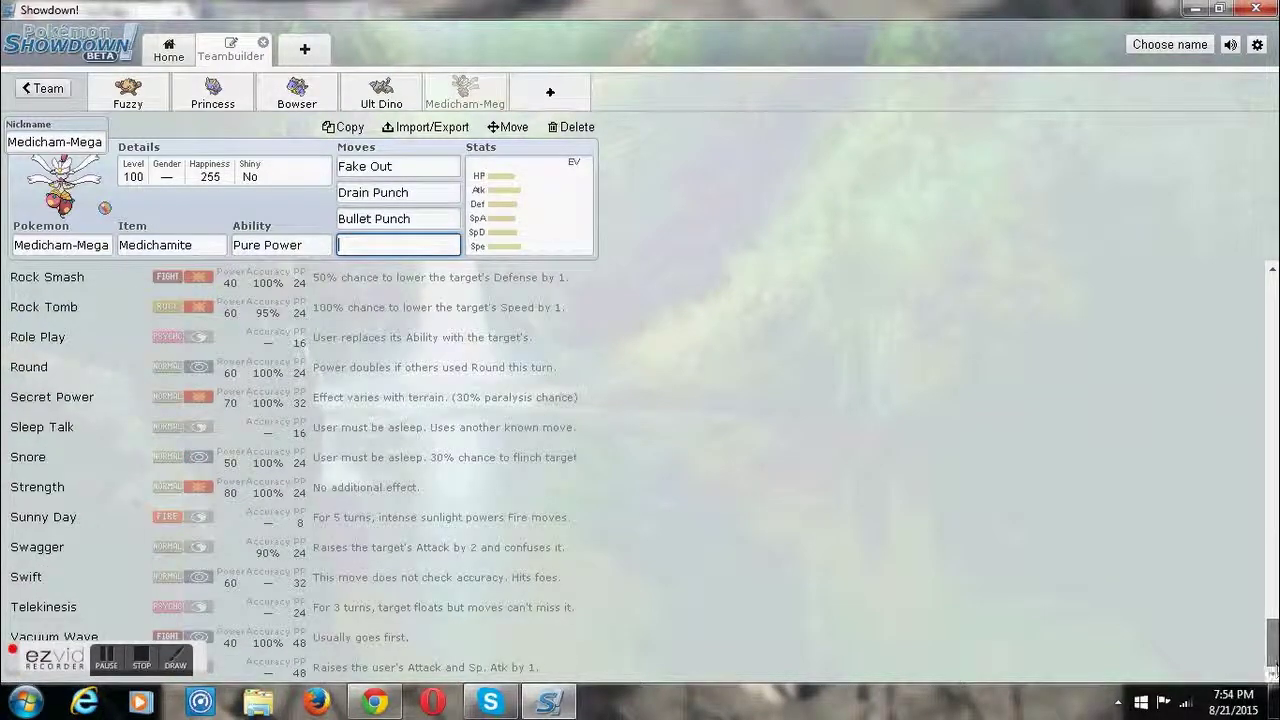
{"action": "left_click_drag", "start_coordinate": [1273, 662], "coordinate": [1272, 334]}
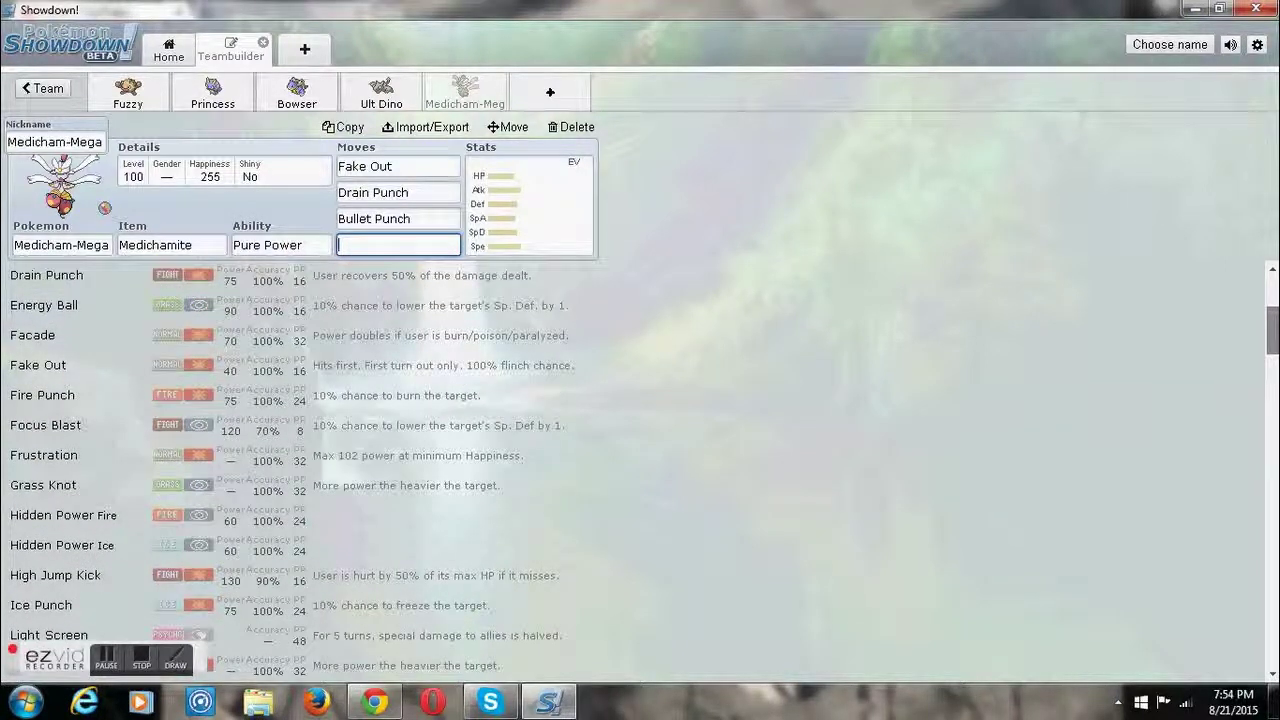
{"action": "mouse_move", "coordinate": [1272, 334]}
{"action": "left_mouse_down"}
{"action": "mouse_move", "coordinate": [1272, 302]}
{"action": "mouse_move", "coordinate": [1272, 325]}
{"action": "left_mouse_up"}
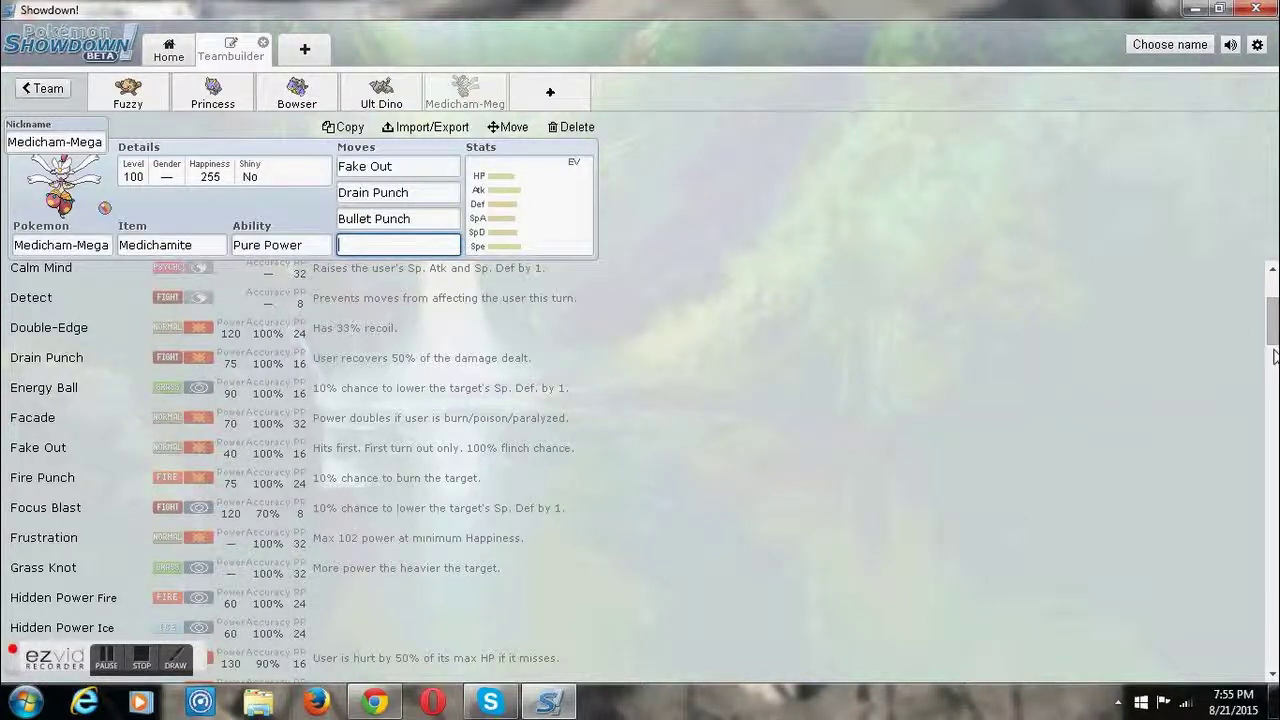
{"action": "left_click_drag", "start_coordinate": [1272, 325], "coordinate": [1273, 342]}
{"action": "type", "text": "kn"}
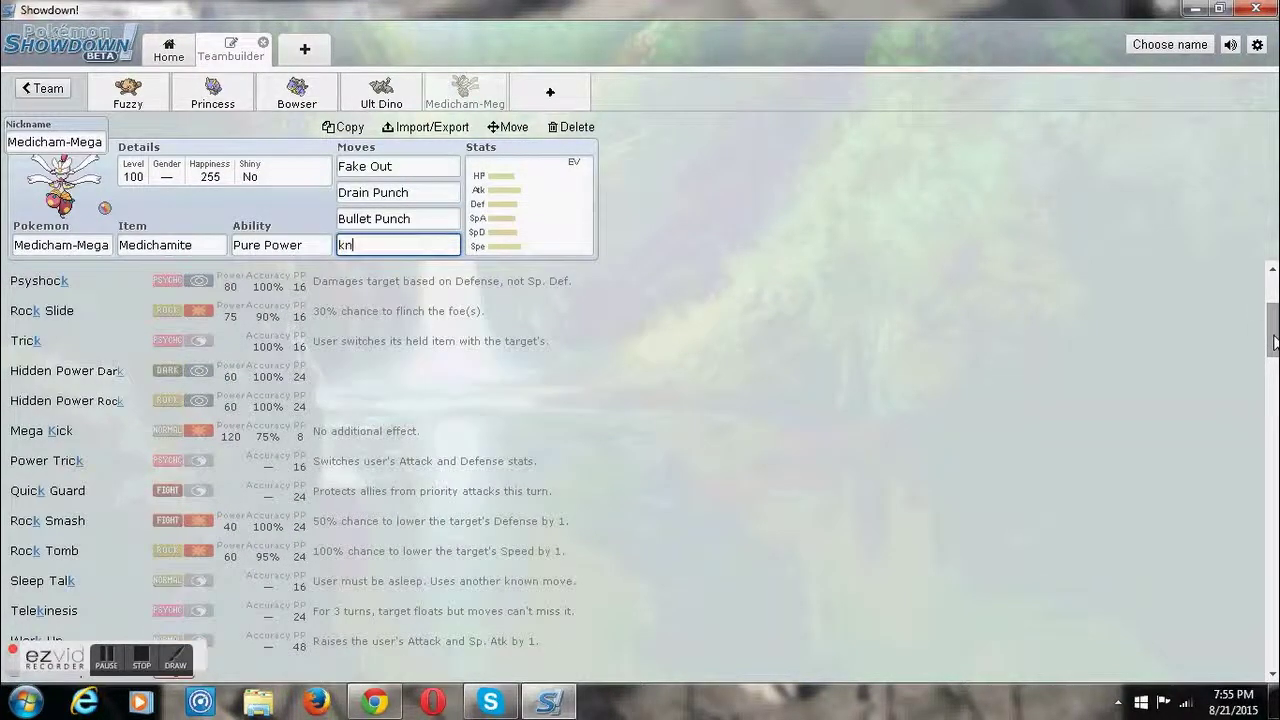
{"action": "key", "text": "BackSpace"}
{"action": "key", "text": "BackSpace"}
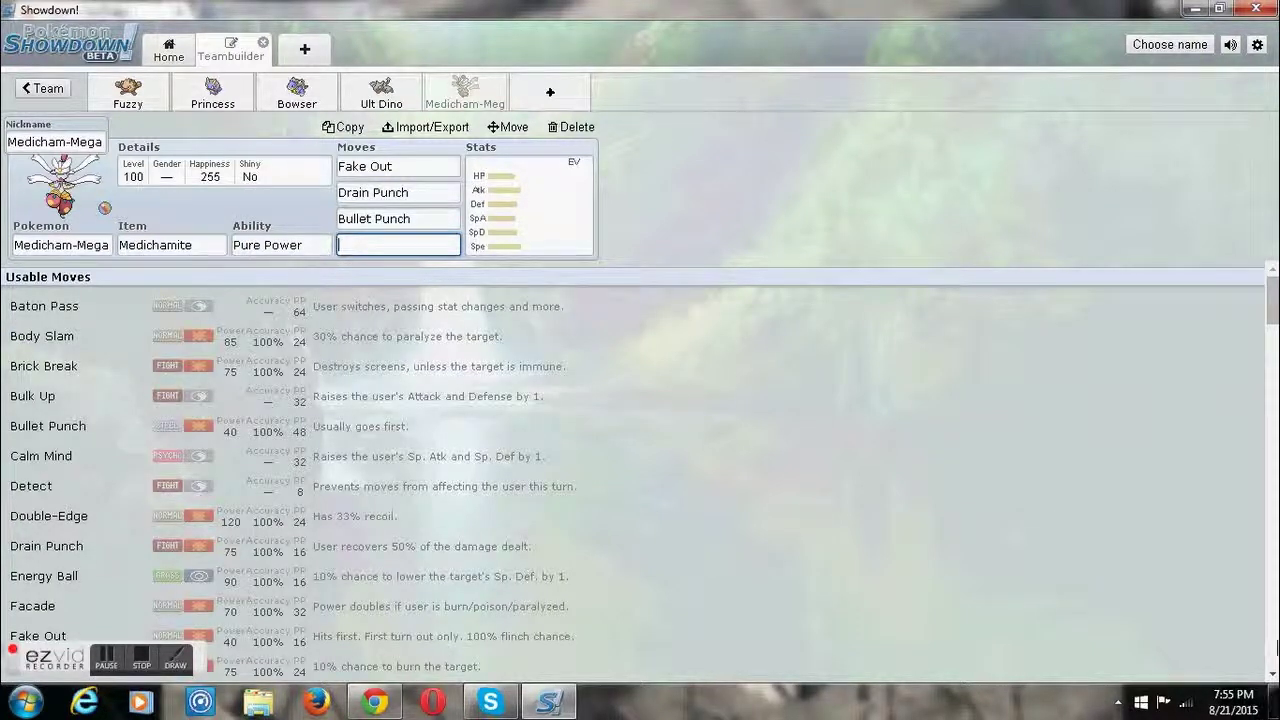
{"action": "left_click_drag", "start_coordinate": [1272, 316], "coordinate": [1272, 376]}
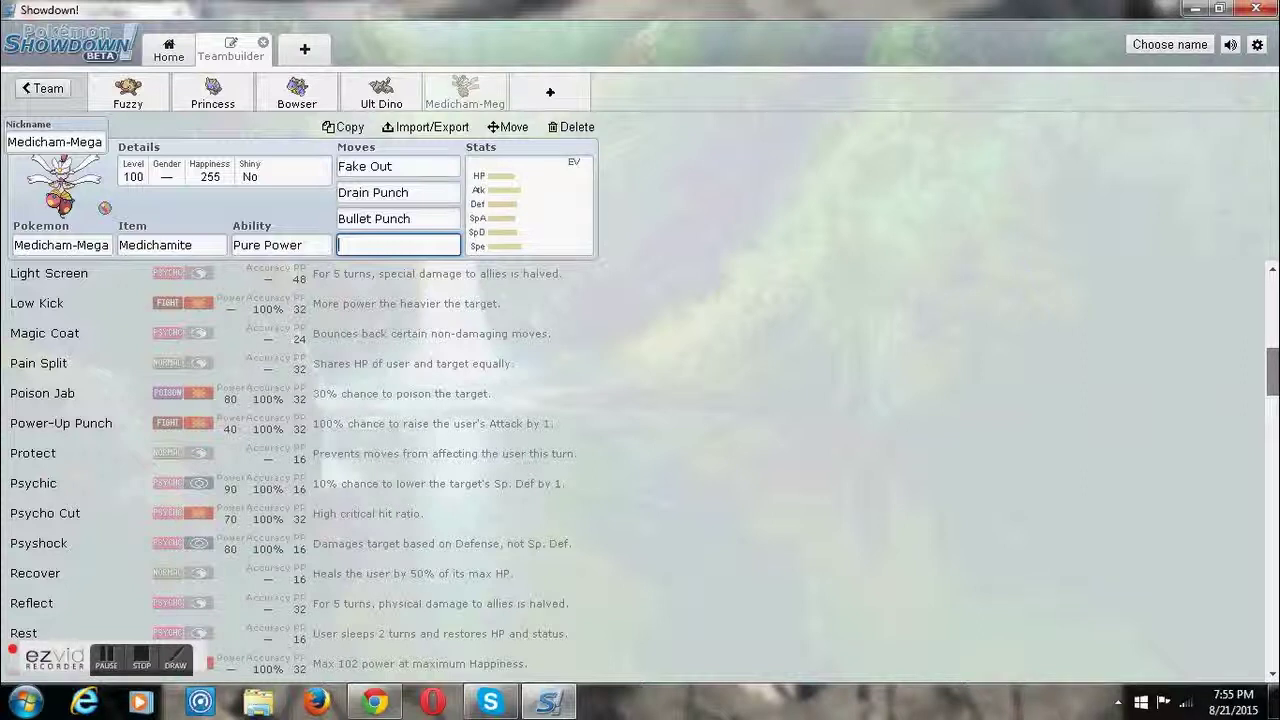
{"action": "left_click", "coordinate": [474, 392]}
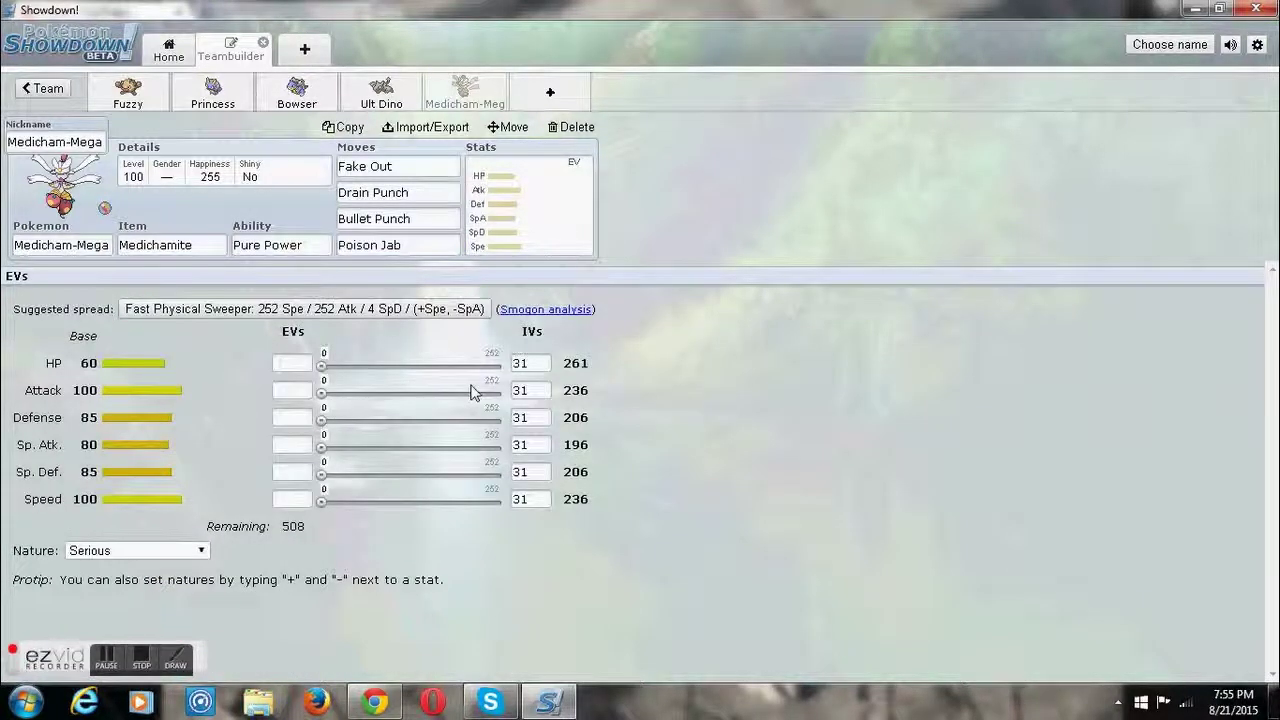
- Replace Poison Jab with Thunder Punch as the fourth move
{"action": "left_click", "coordinate": [430, 250]}
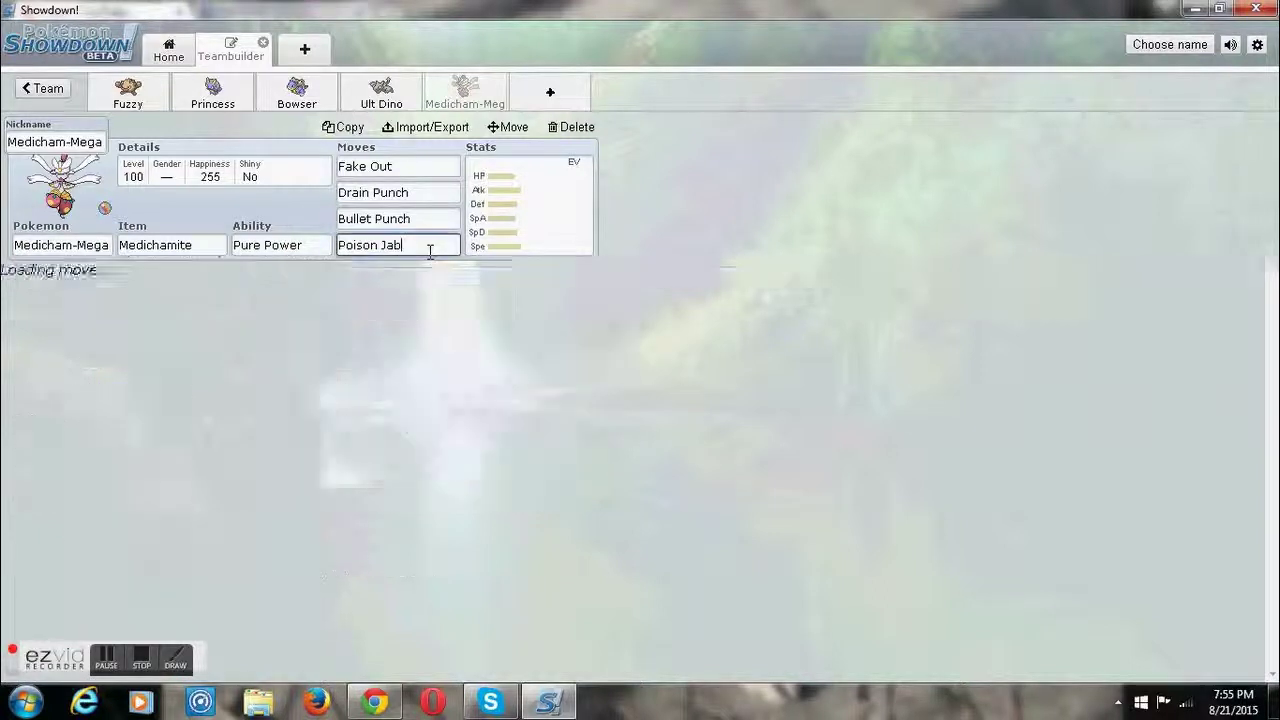
{"action": "key", "text": "BackSpace"}
{"action": "key", "text": "BackSpace"}
{"action": "key", "text": "BackSpace"}
{"action": "key", "text": "BackSpace"}
{"action": "key", "text": "BackSpace"}
{"action": "key", "text": "BackSpace"}
{"action": "key", "text": "BackSpace"}
{"action": "key", "text": "BackSpace"}
{"action": "key", "text": "BackSpace"}
{"action": "key", "text": "BackSpace"}
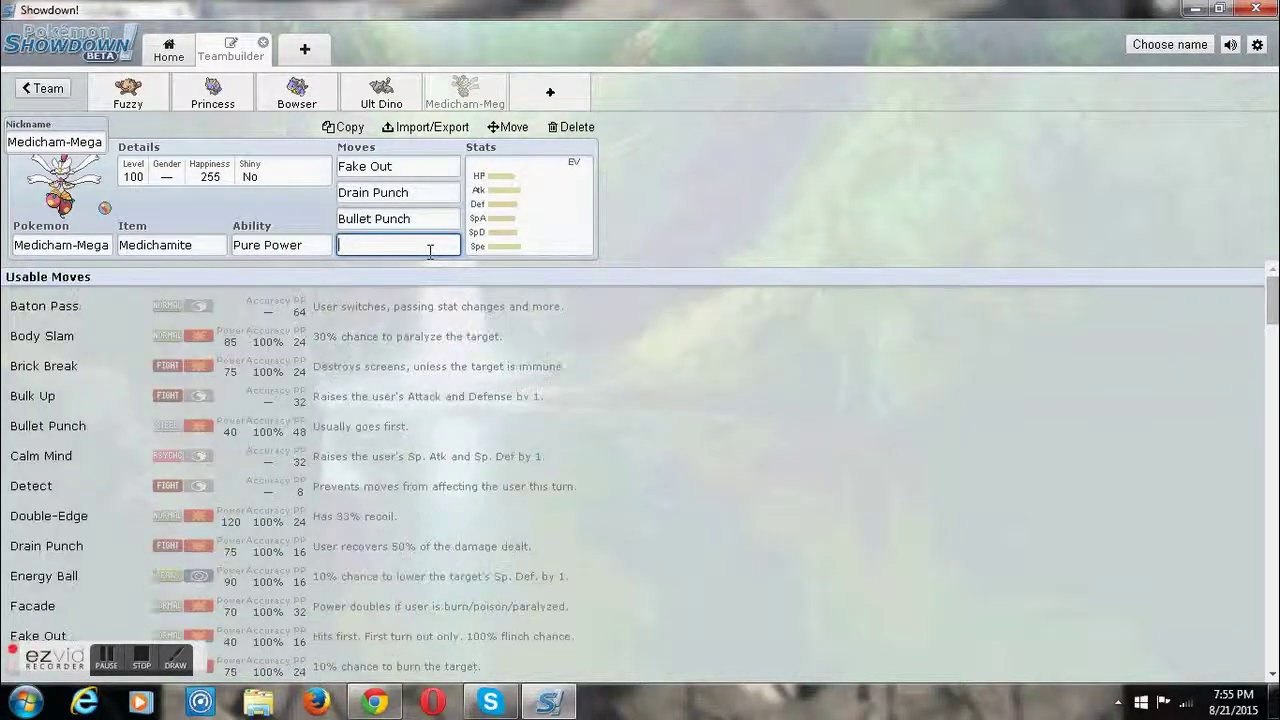
{"action": "type", "text": "thun"}
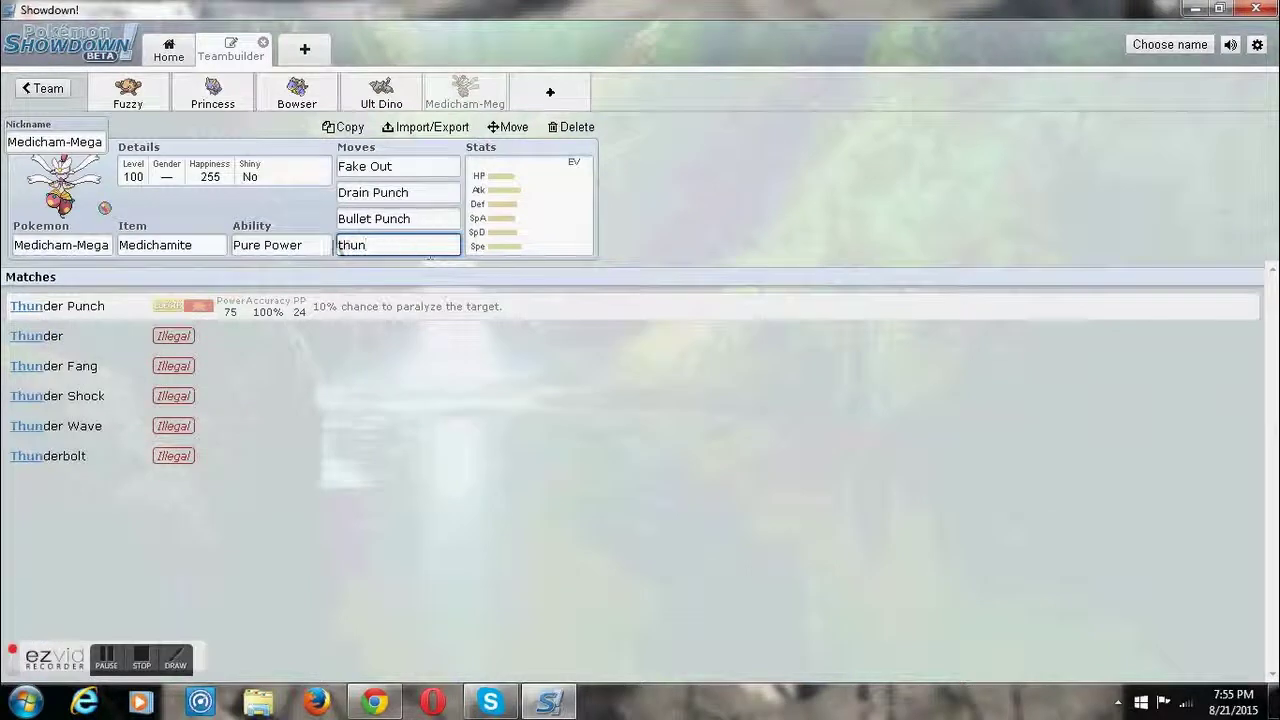
{"action": "left_click", "coordinate": [297, 311]}
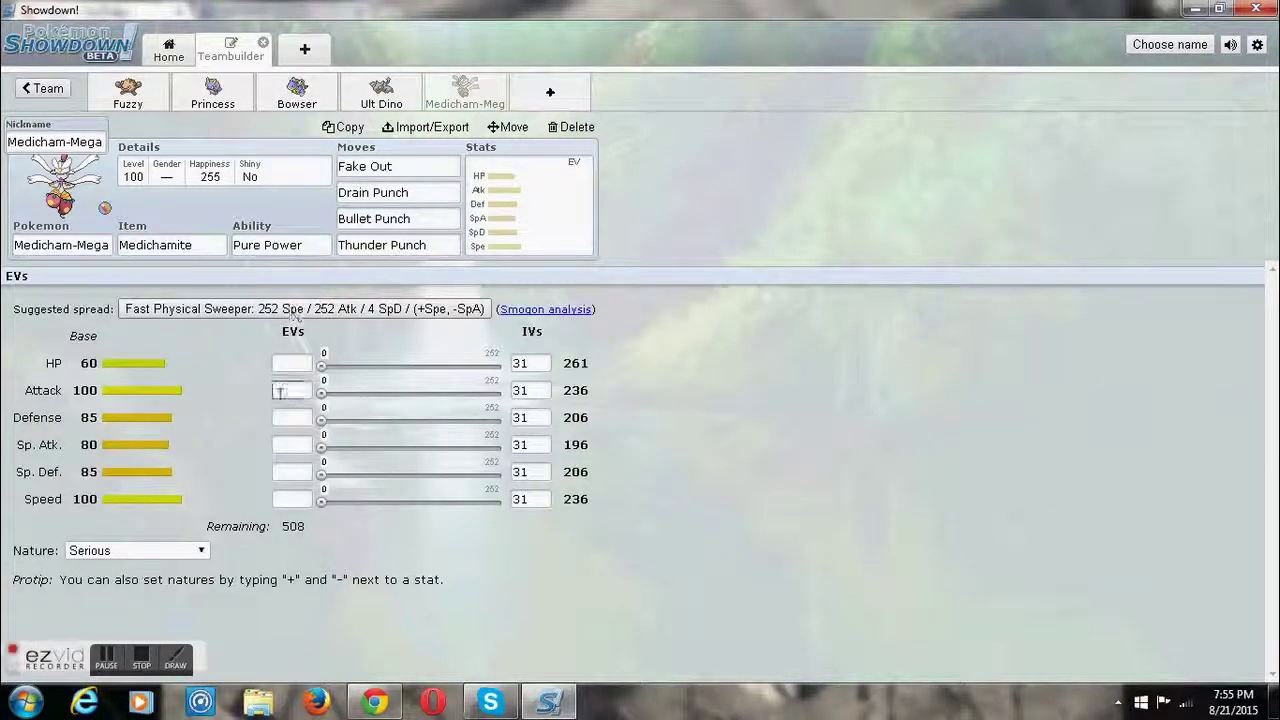
- Give Medicham-Mega an Adamant 4 HP / 252 Atk / 252 Spe EV spread
{"action": "left_click_drag", "start_coordinate": [325, 398], "coordinate": [608, 464]}
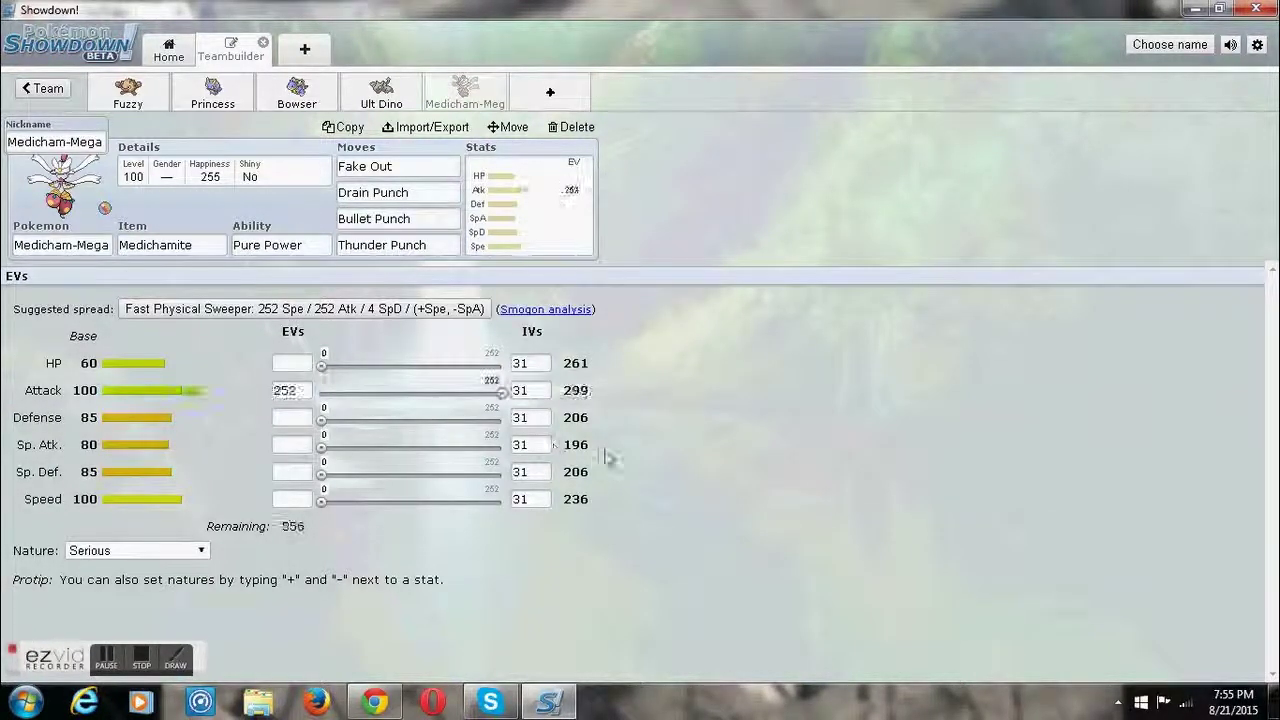
{"action": "left_click", "coordinate": [300, 390]}
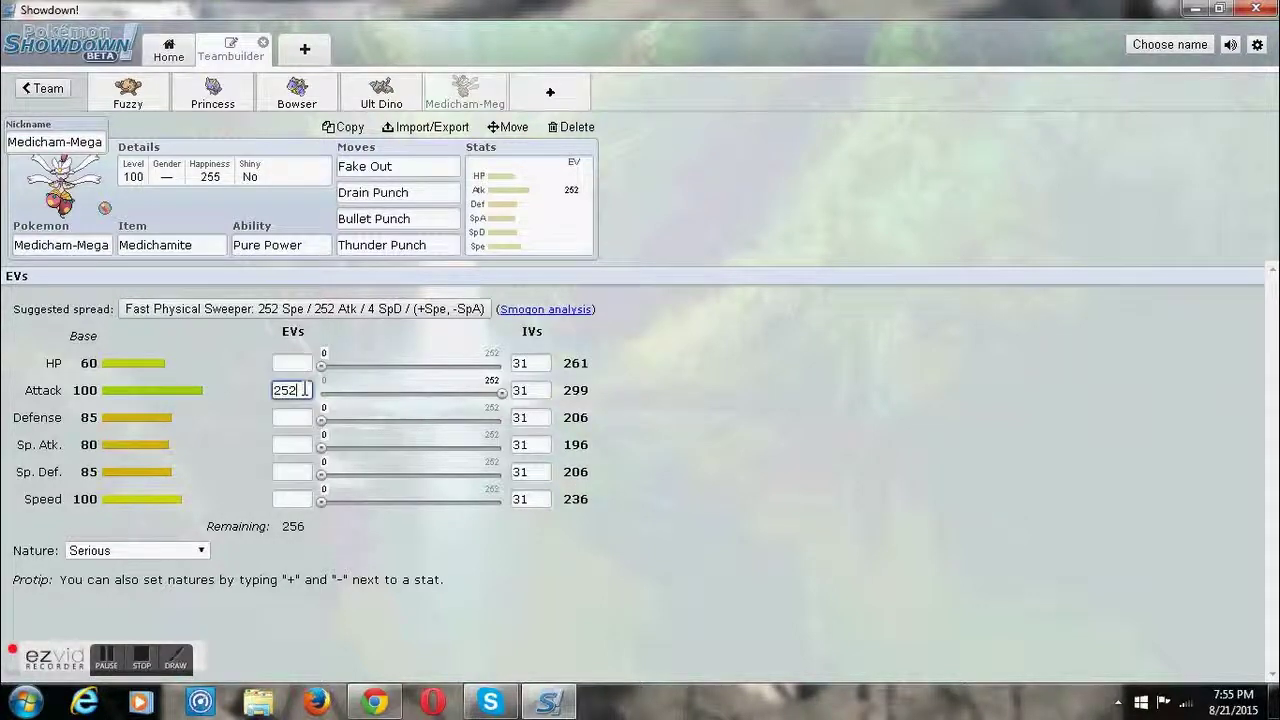
{"action": "type", "text": "+"}
{"action": "left_click", "coordinate": [285, 446]}
{"action": "type", "text": "-"}
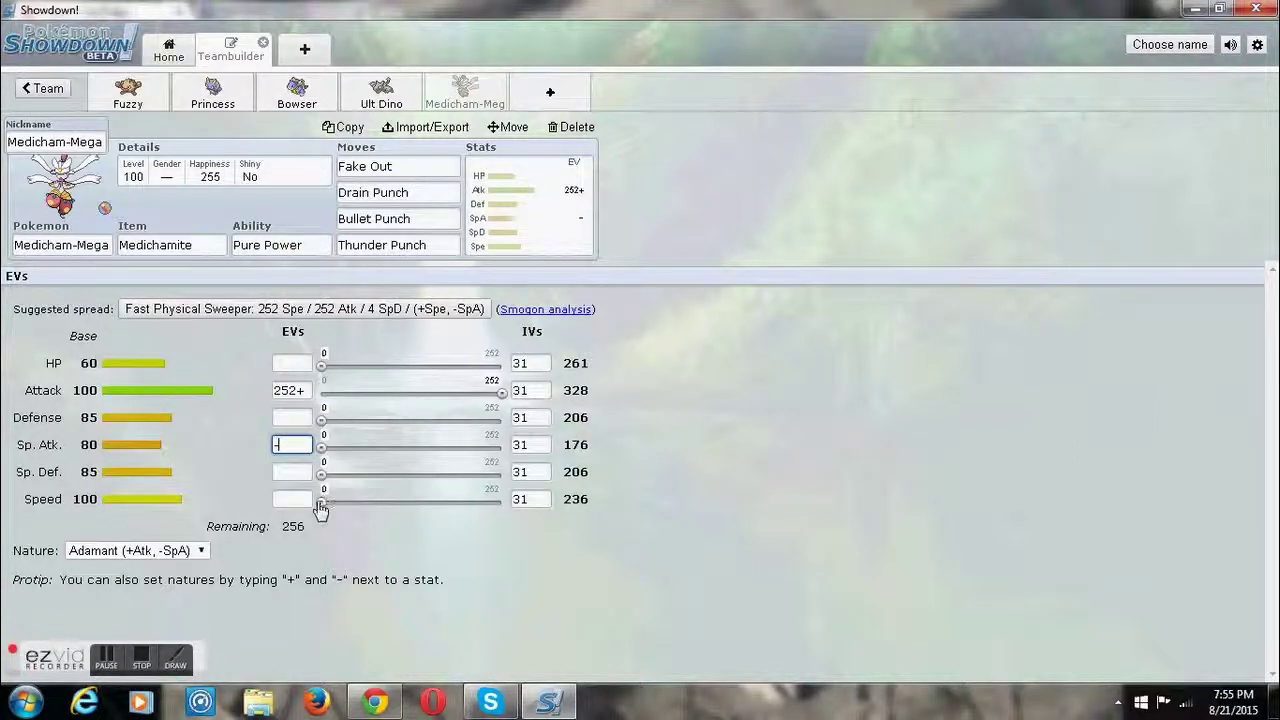
{"action": "left_click_drag", "start_coordinate": [322, 503], "coordinate": [540, 527]}
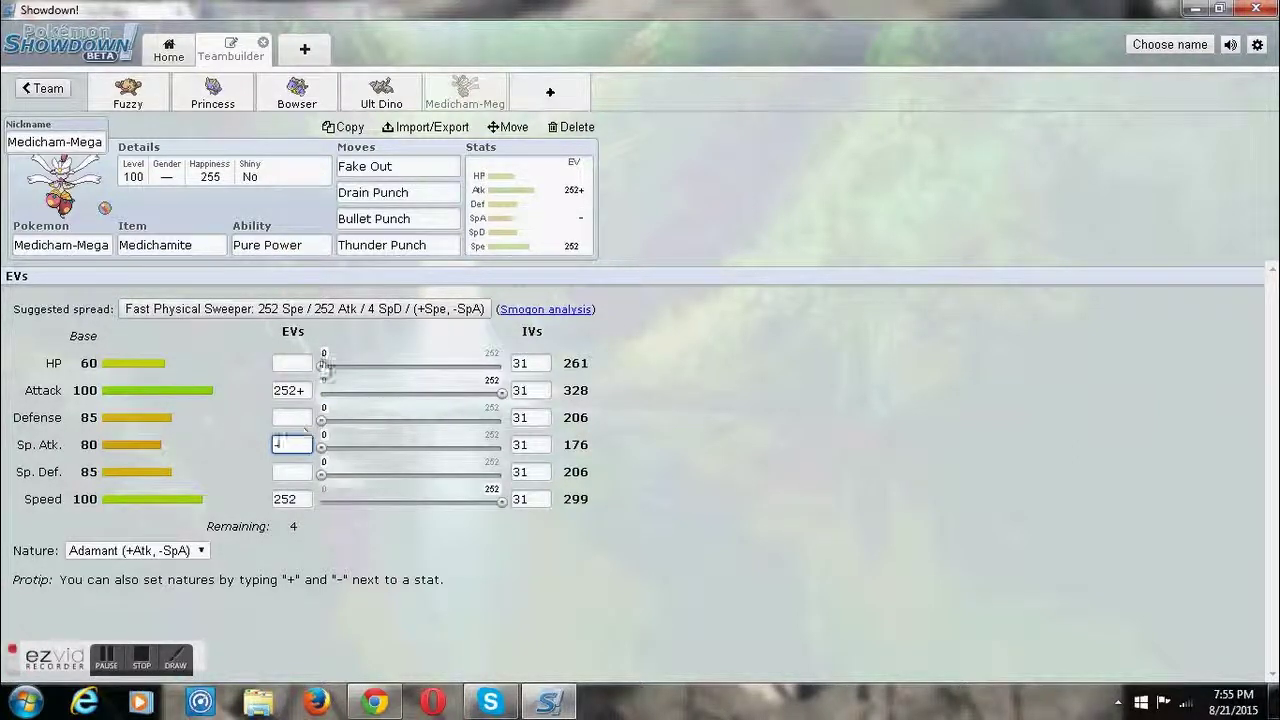
{"action": "left_click_drag", "start_coordinate": [322, 366], "coordinate": [327, 370]}
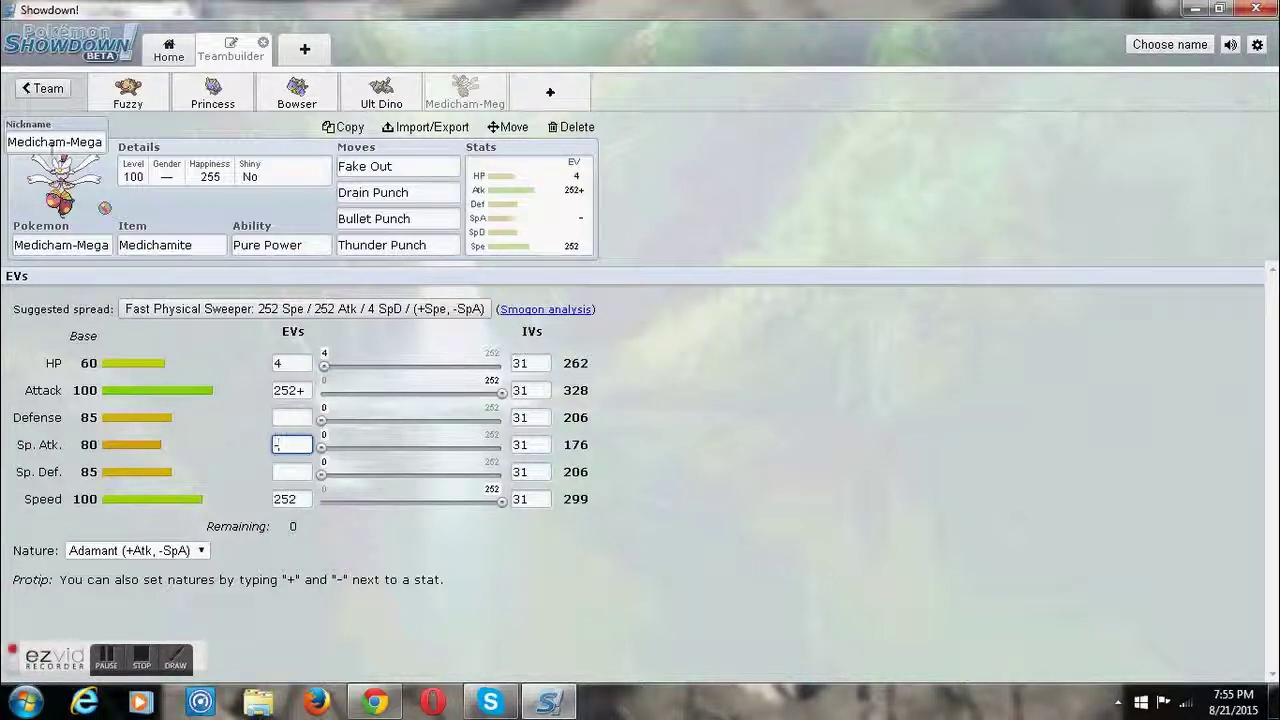
- Rename Medicham-Mega to 'Shiva'
{"action": "left_click_drag", "start_coordinate": [104, 142], "coordinate": [4, 150]}
{"action": "key", "text": "BackSpace"}
{"action": "type", "text": "Shiva"}
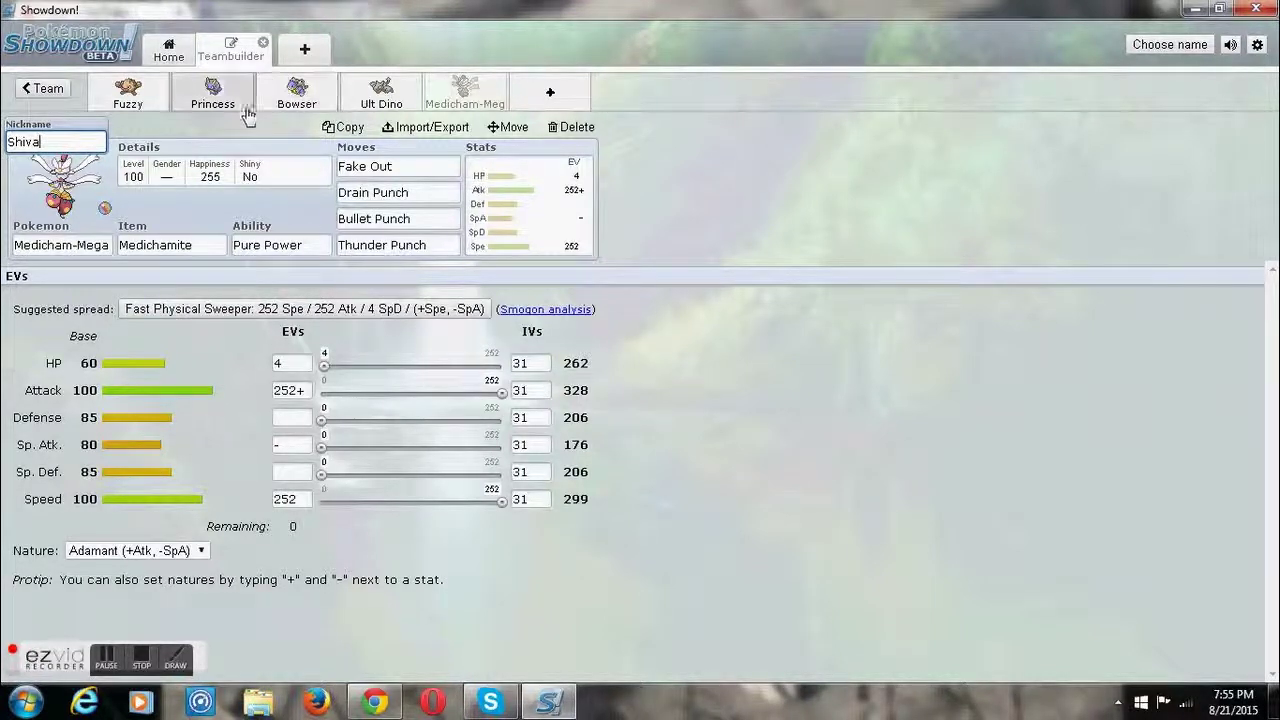
{"action": "left_click", "coordinate": [243, 137]}
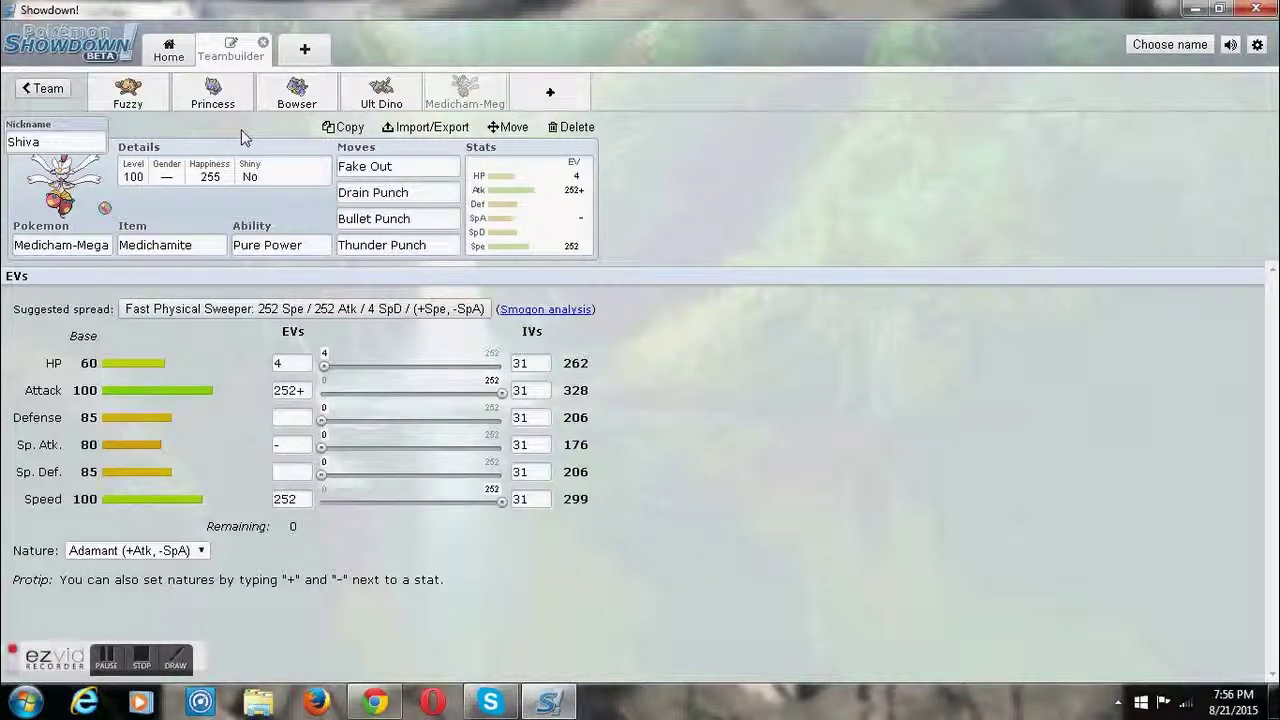
- Add a sixth empty team slot and scroll through the tiered Pokémon list
{"action": "left_click", "coordinate": [553, 94]}
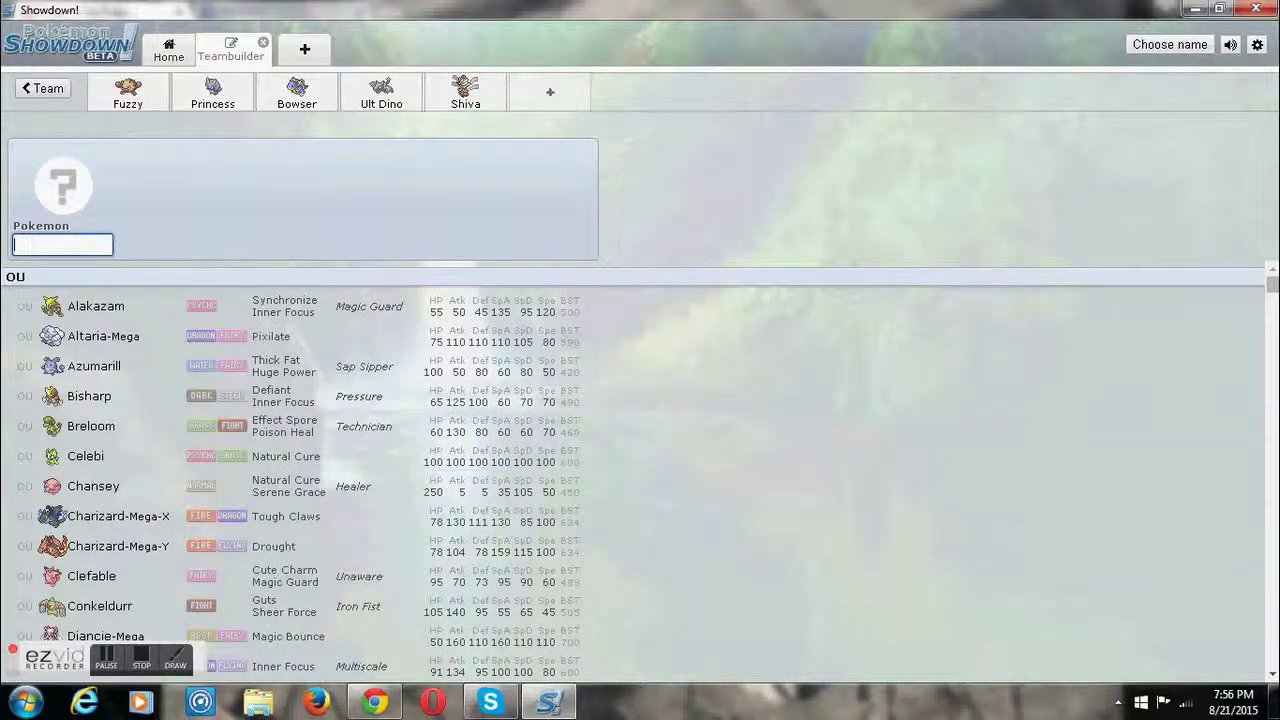
{"action": "left_click_drag", "start_coordinate": [1271, 285], "coordinate": [1271, 385]}
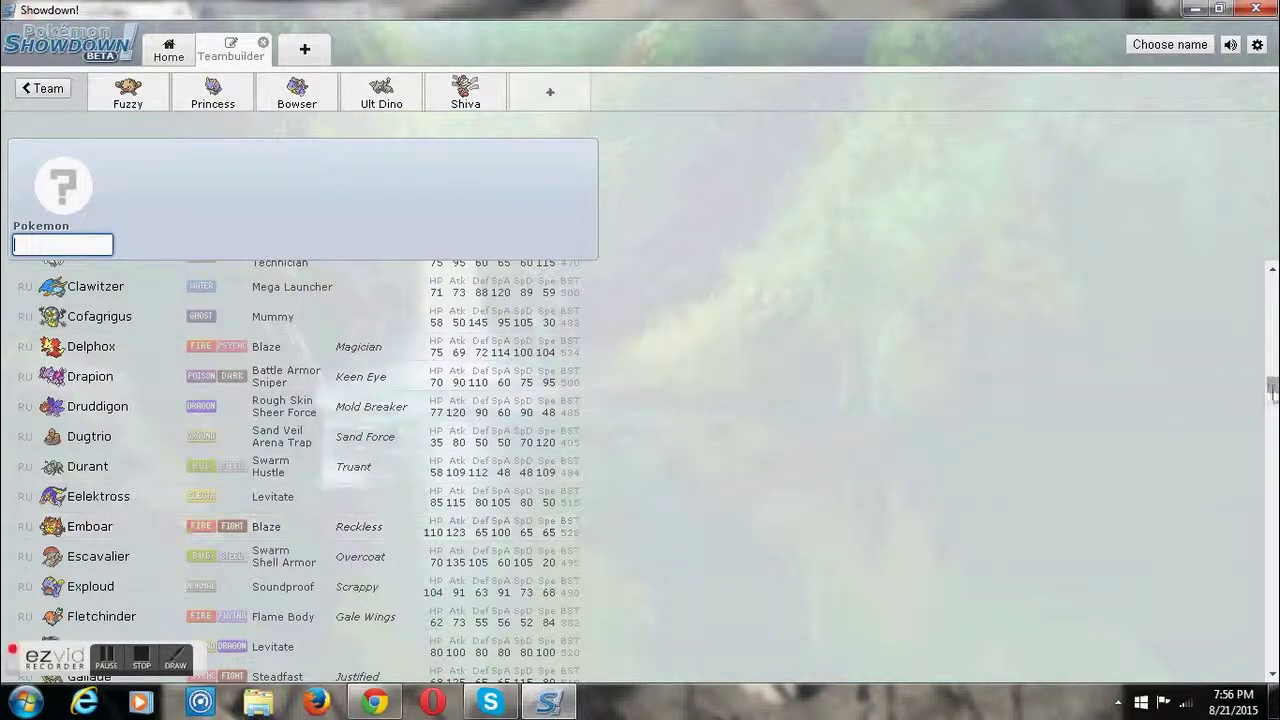
{"action": "left_click_drag", "start_coordinate": [1274, 393], "coordinate": [1273, 424]}
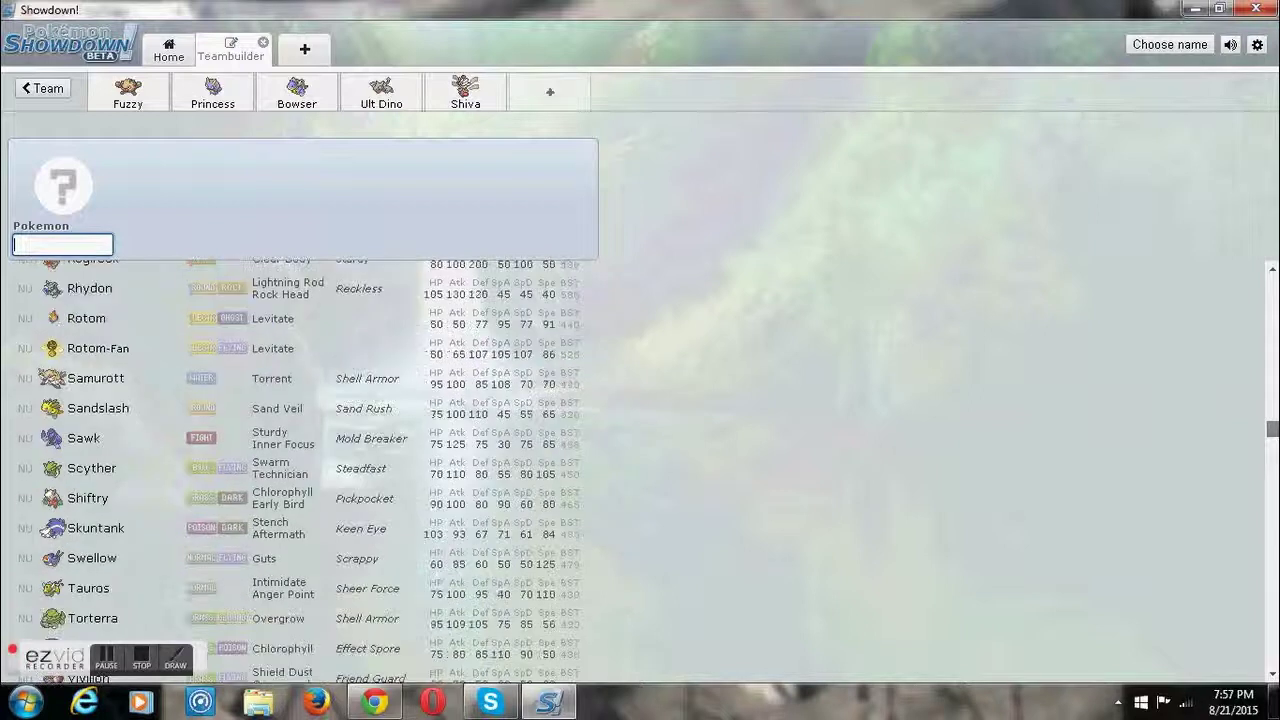
{"action": "left_click_drag", "start_coordinate": [1273, 430], "coordinate": [1273, 452]}
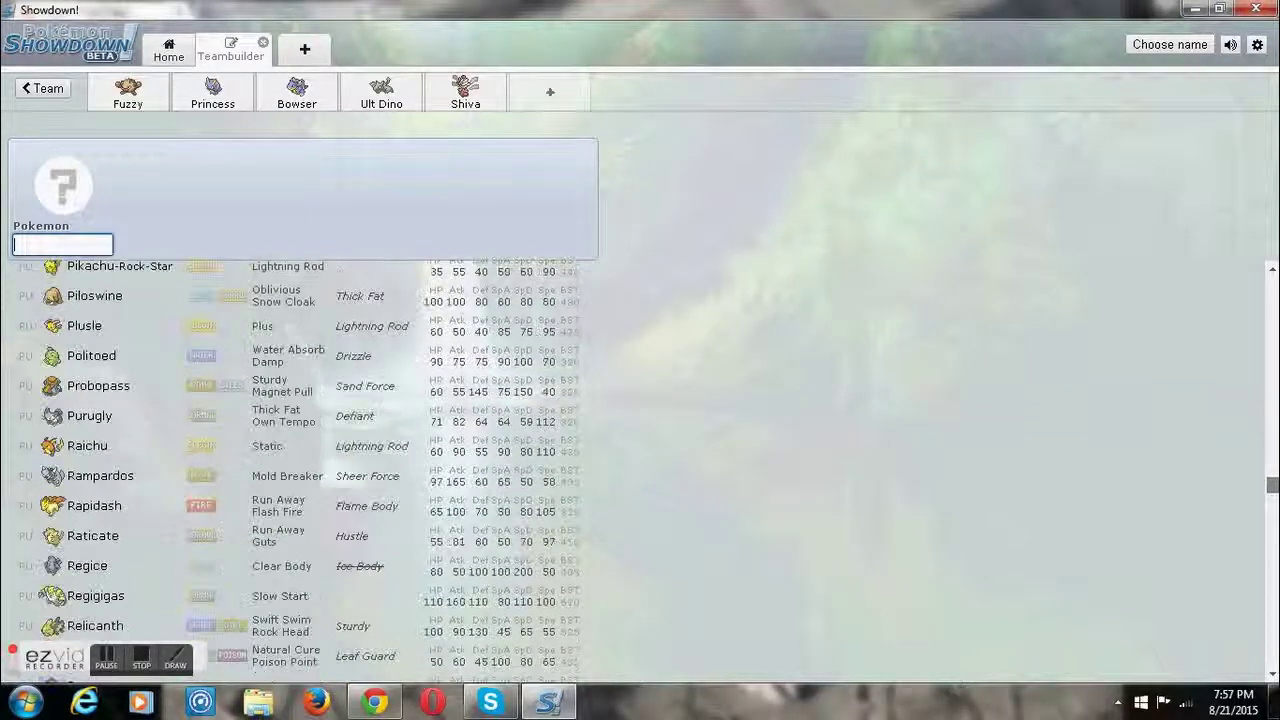
{"action": "left_click_drag", "start_coordinate": [1273, 484], "coordinate": [1273, 320]}
{"action": "scroll", "coordinate": [423, 286], "scroll_direction": "down", "scroll_amount": 2}
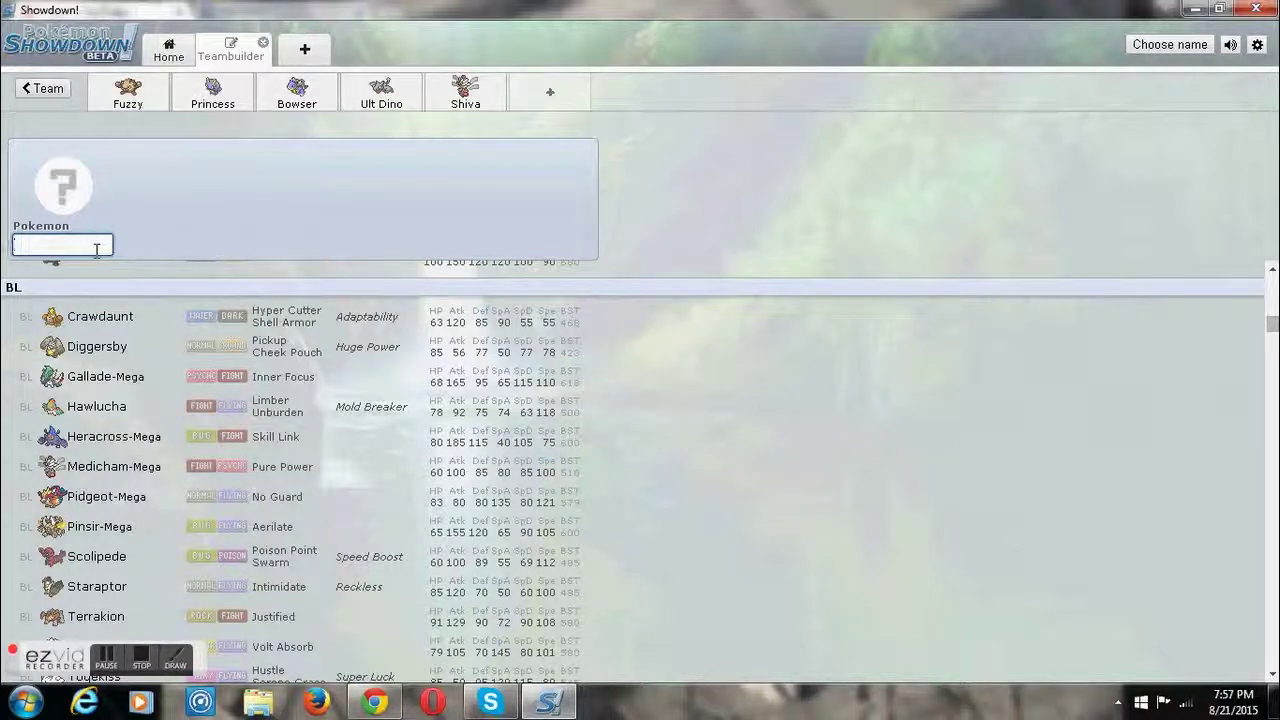
- Search 'fire' and add Darmanitan with Sheer Force as the sixth team member
{"action": "type", "text": "ew"}
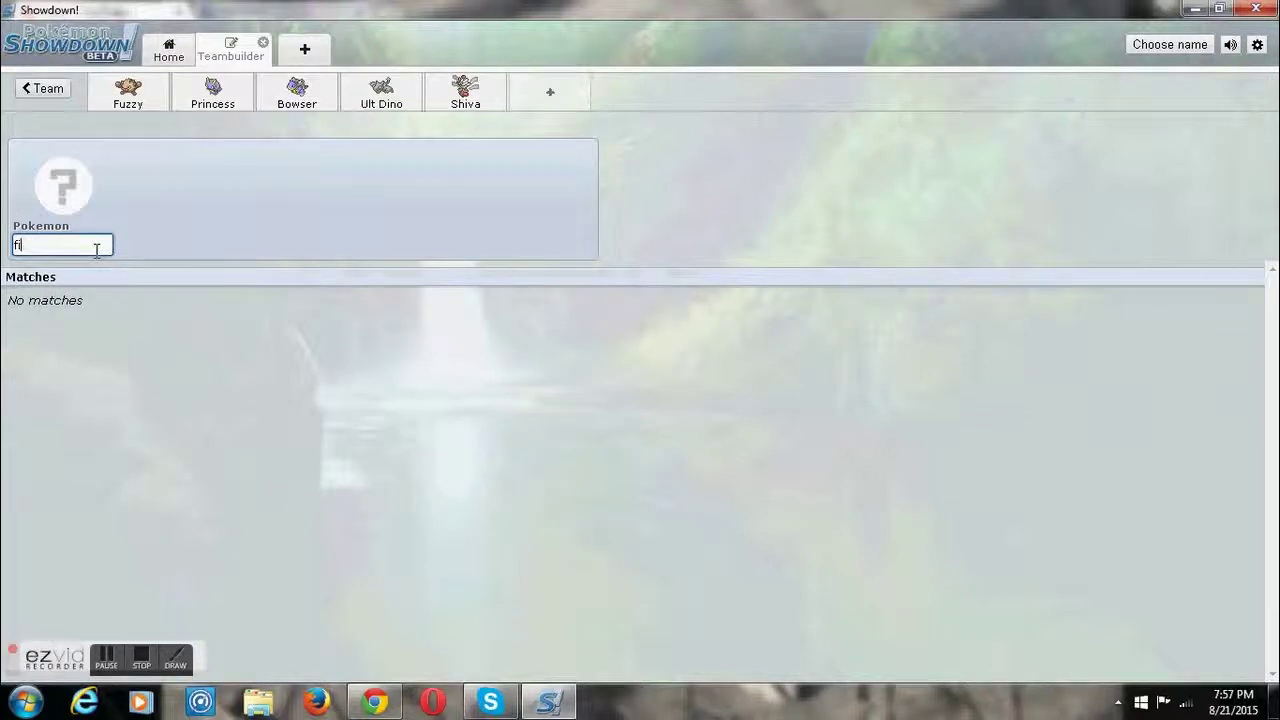
{"action": "key", "text": "BackSpace"}
{"action": "key", "text": "BackSpace"}
{"action": "key", "text": "BackSpace"}
{"action": "type", "text": "ree"}
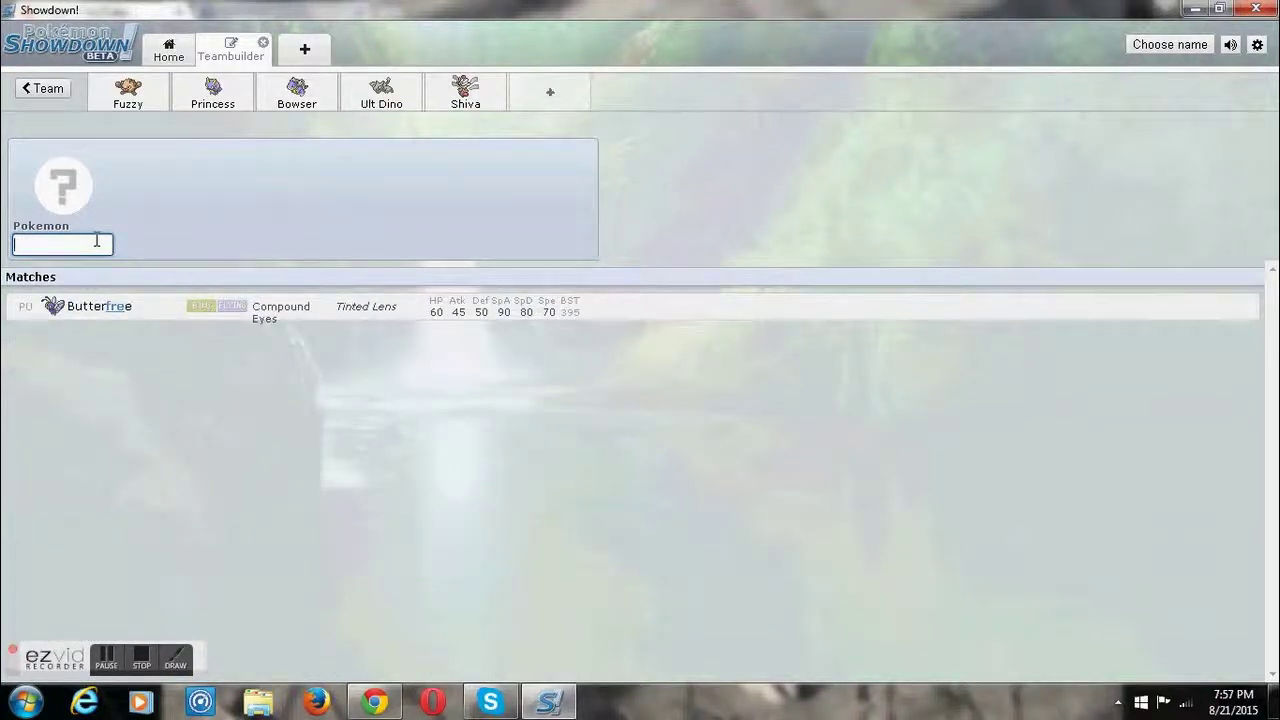
{"action": "type", "text": "fire"}
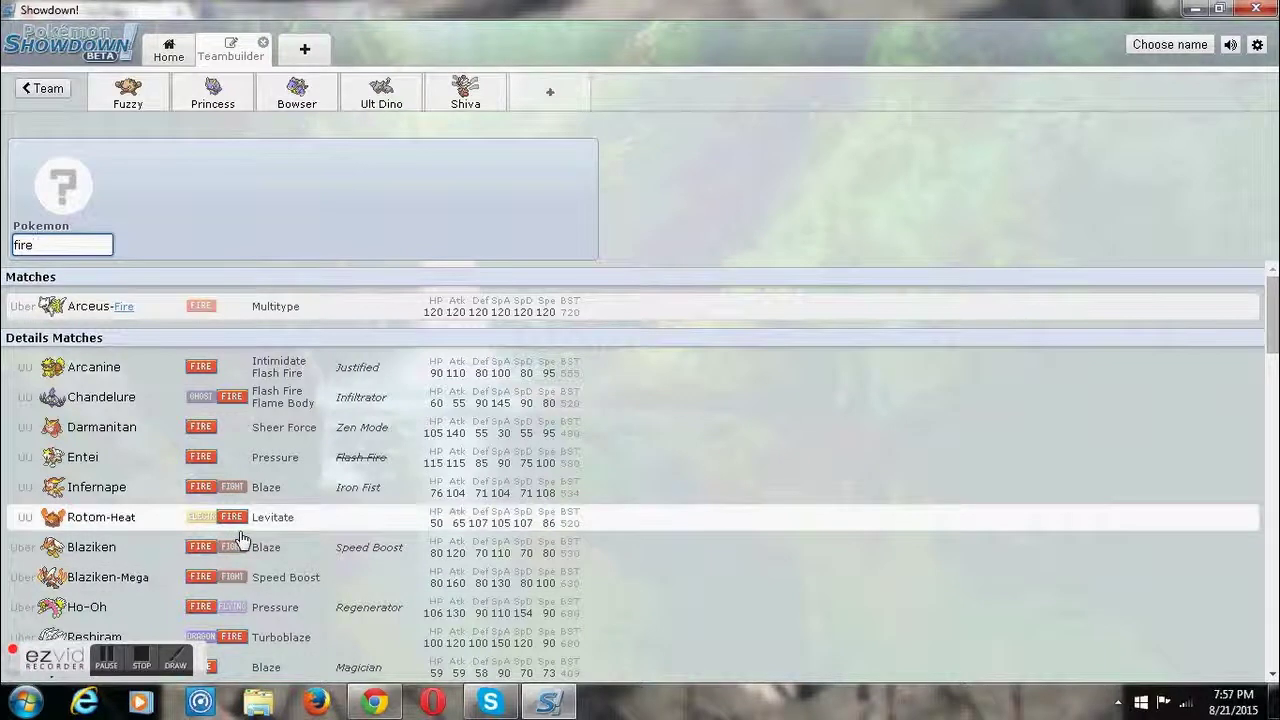
{"action": "left_click", "coordinate": [218, 437]}
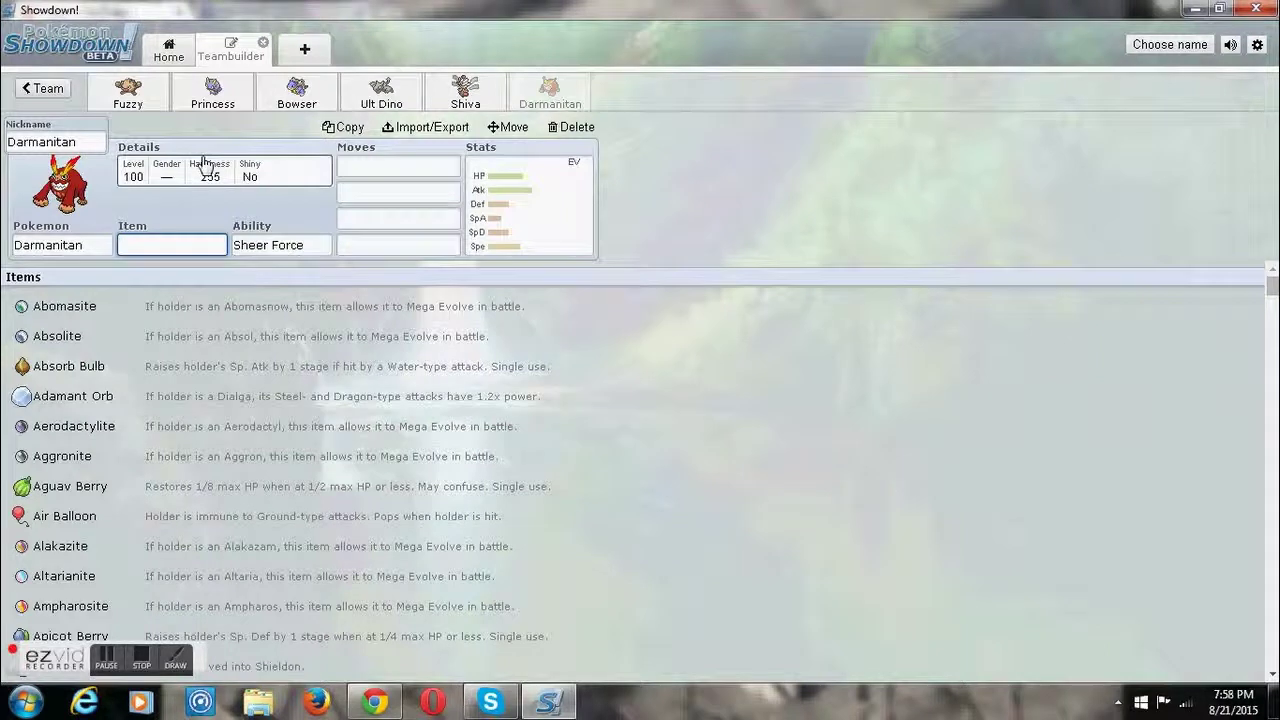
- Check Fuzzy the Primeape's EV spread, then return to Darmanitan's set
{"action": "left_click", "coordinate": [161, 97]}
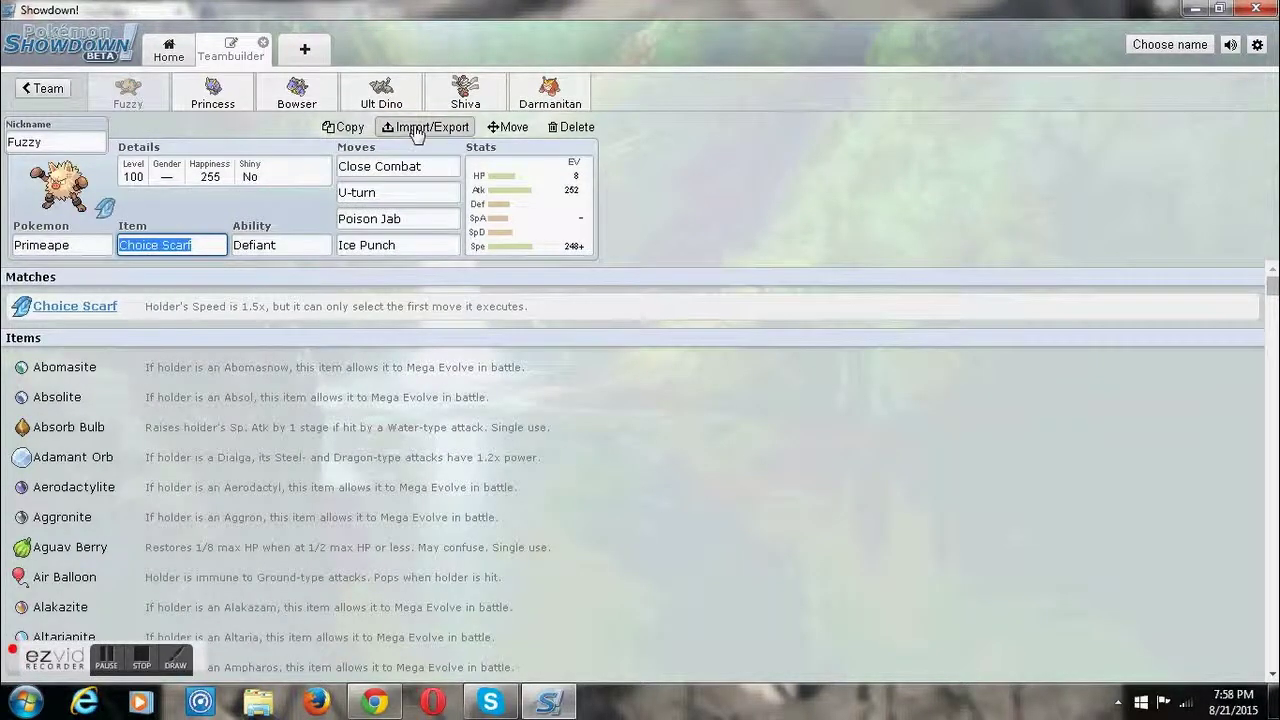
{"action": "left_click", "coordinate": [483, 207]}
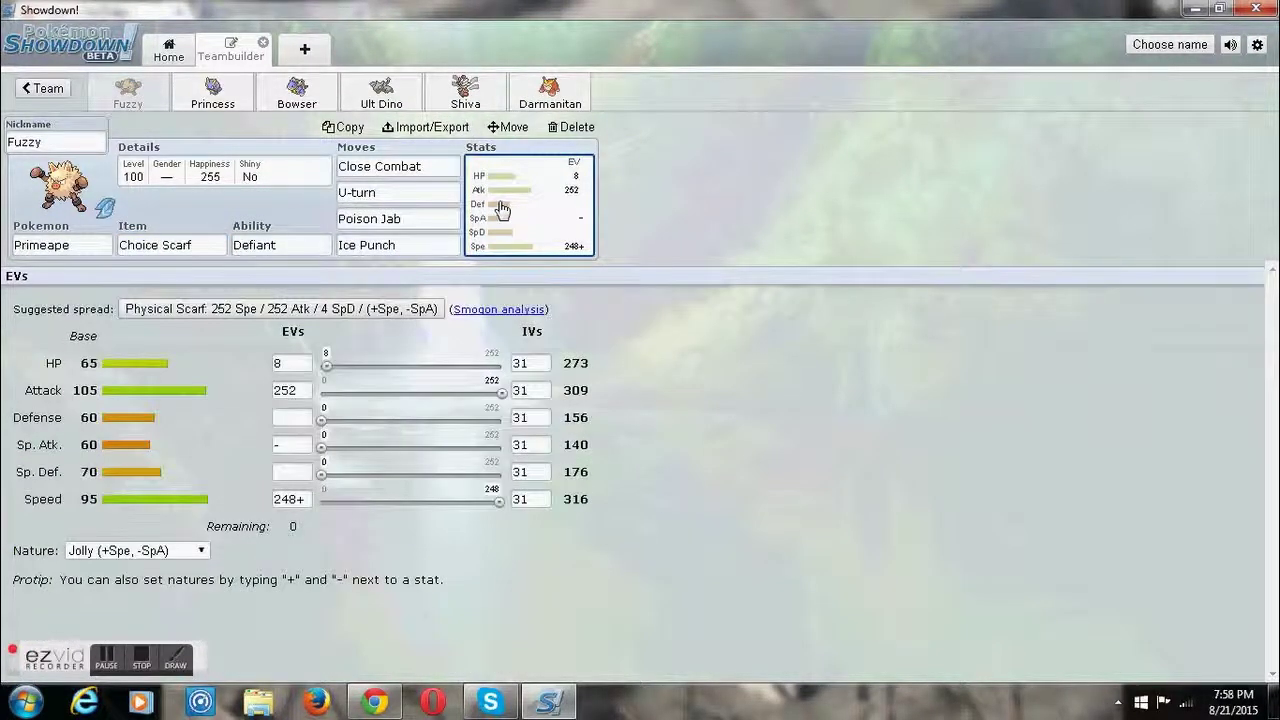
{"action": "left_click", "coordinate": [576, 92]}
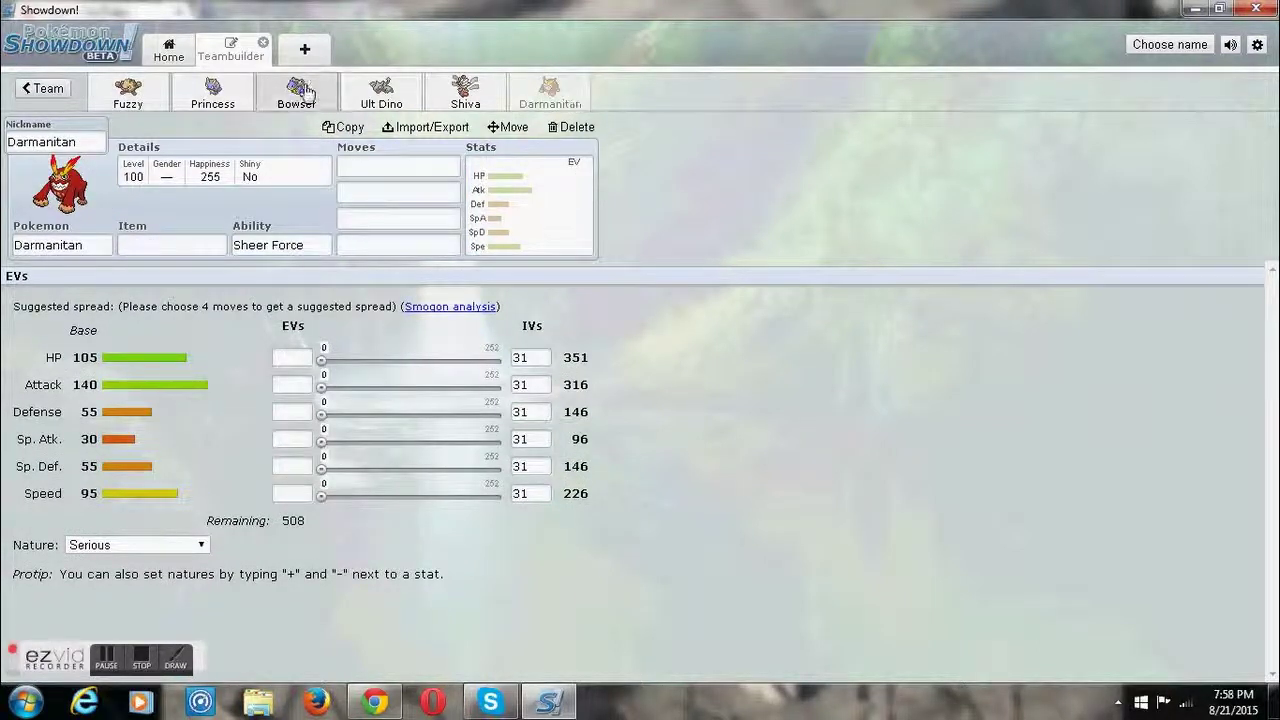
- Replace Ult Dino's first move, Stealth Rock, with Defog
{"action": "left_click", "coordinate": [372, 90]}
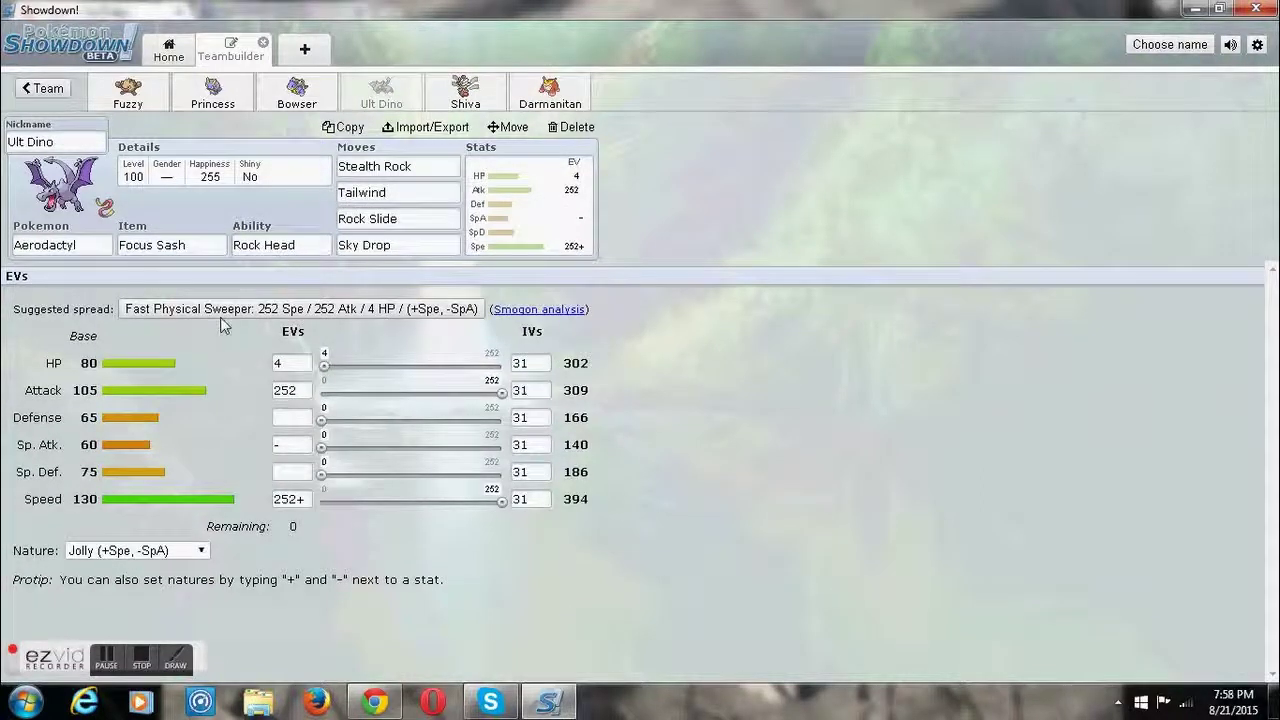
{"action": "left_click", "coordinate": [395, 166]}
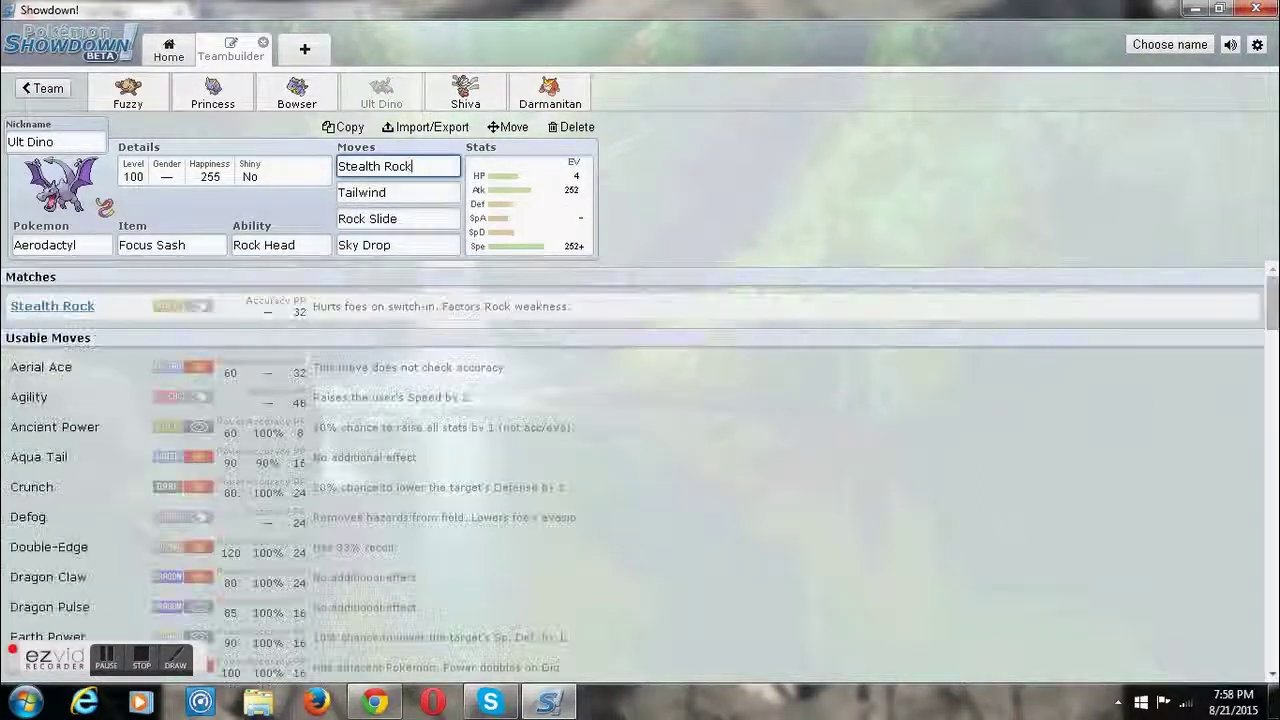
{"action": "type", "text": "Def"}
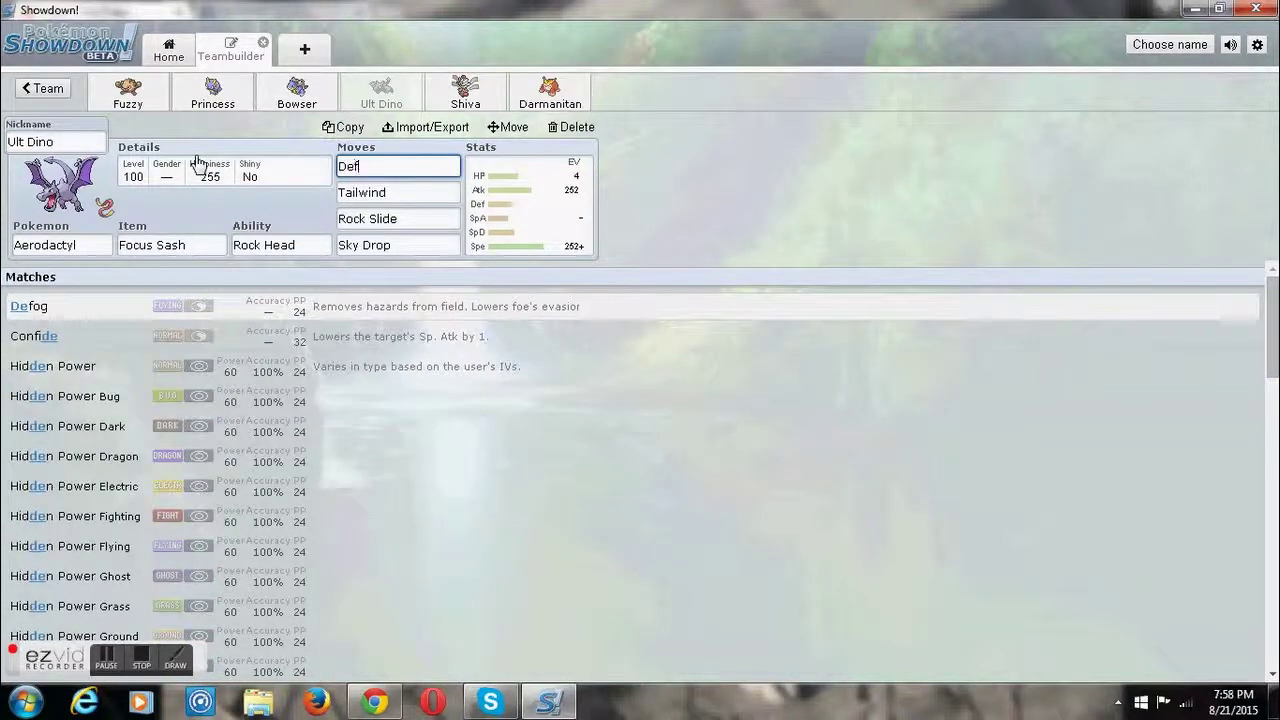
{"action": "type", "text": "og"}
{"action": "left_click", "coordinate": [205, 300]}
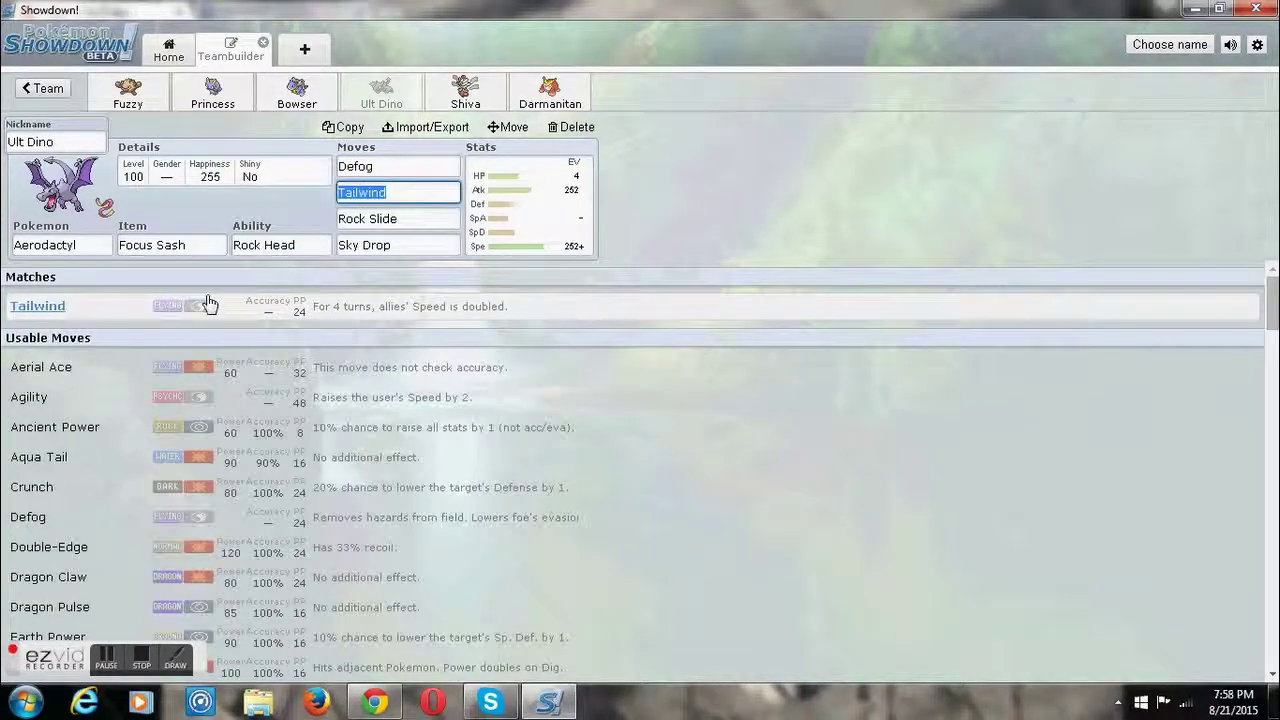
{"action": "left_click", "coordinate": [546, 106]}
- Give Darmanitan U-turn and Flare Blitz as its first two moves
{"action": "left_click", "coordinate": [405, 170]}
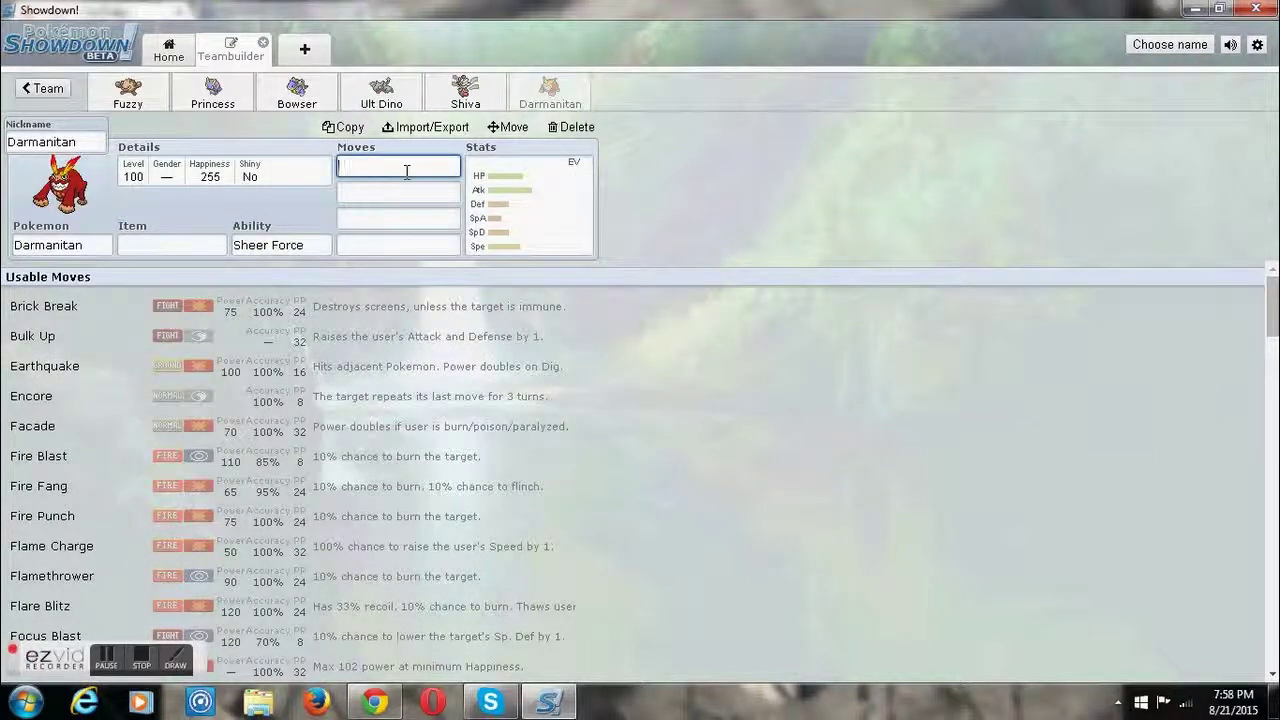
{"action": "type", "text": "U-t"}
{"action": "left_click", "coordinate": [380, 308]}
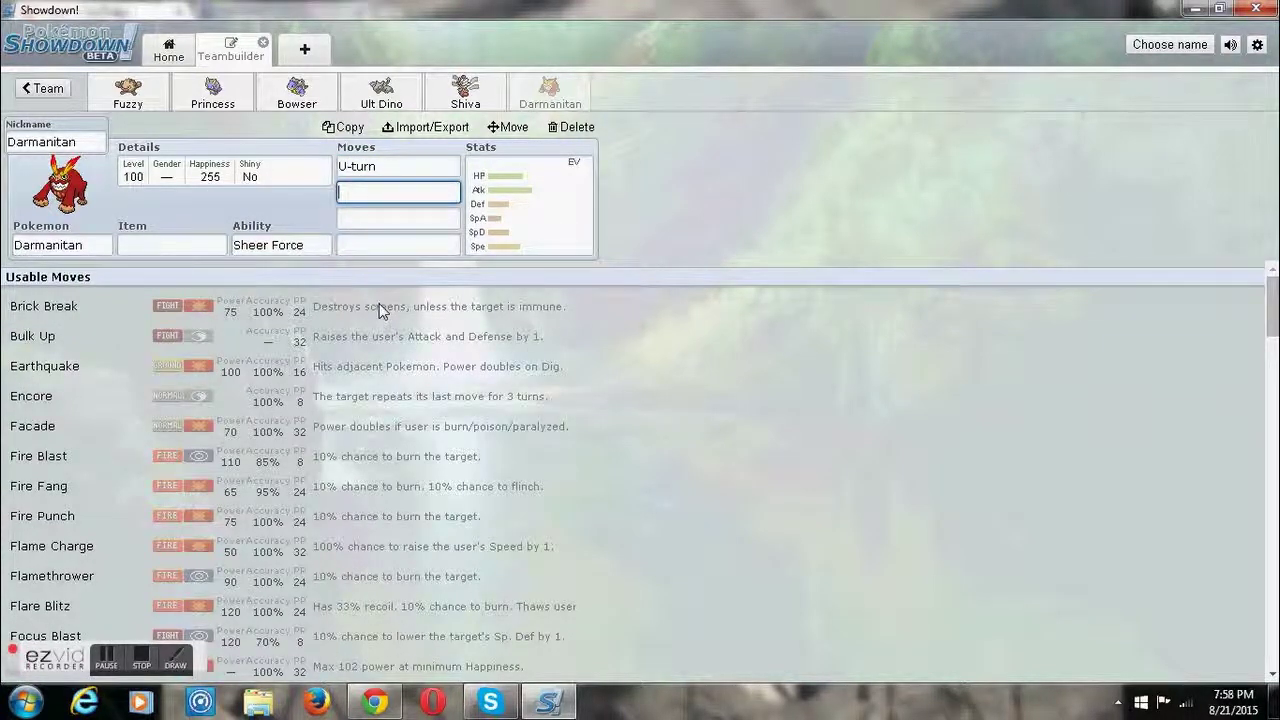
{"action": "type", "text": "fire"}
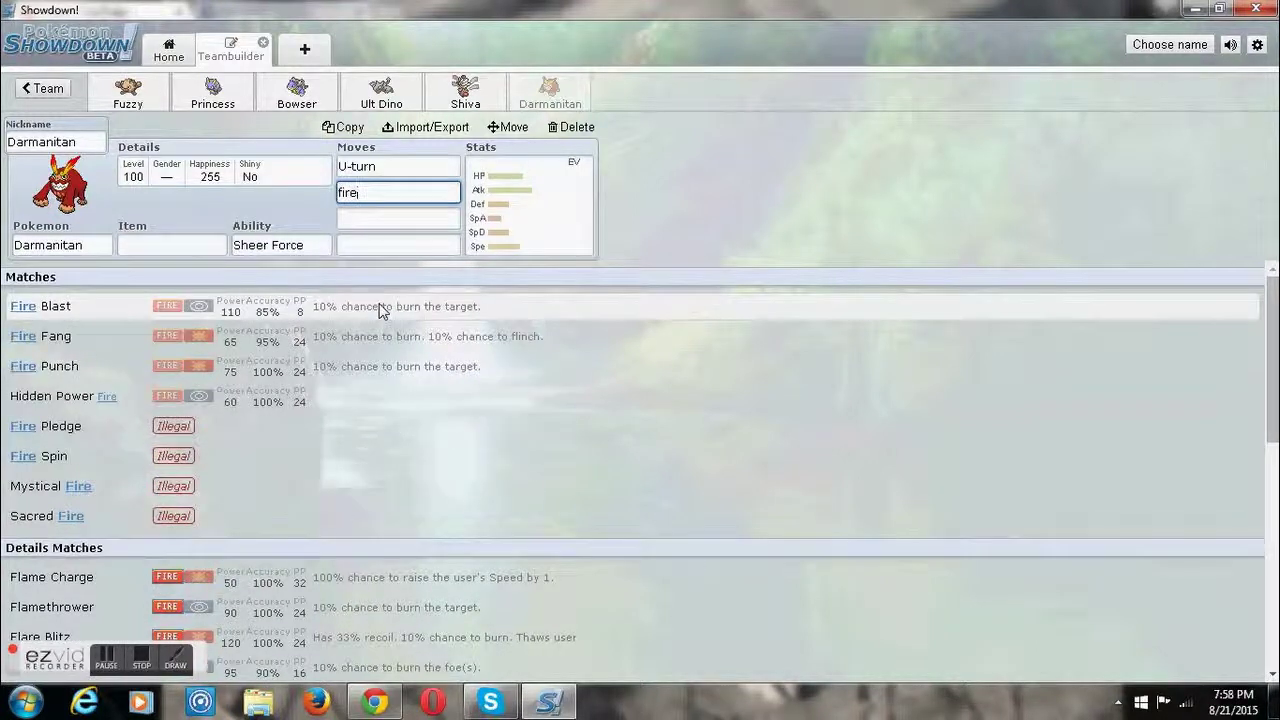
{"action": "key", "text": "BackSpace"}
{"action": "key", "text": "BackSpace"}
{"action": "key", "text": "BackSpace"}
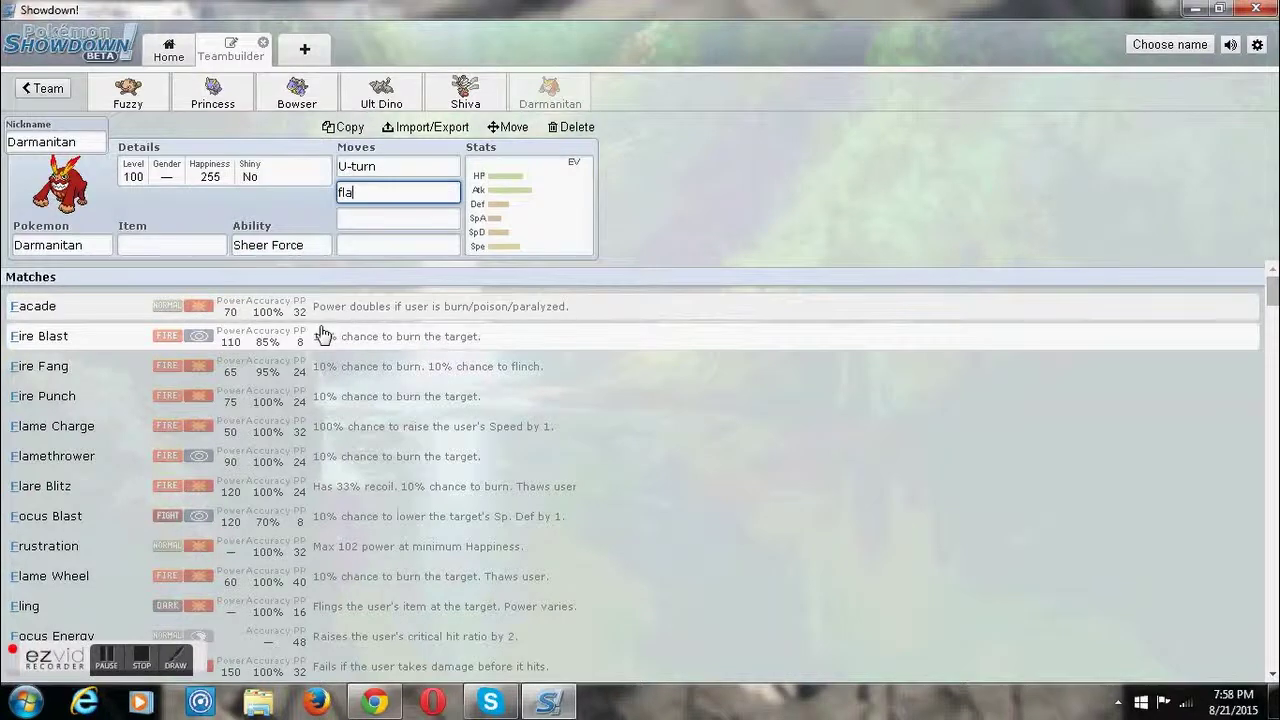
{"action": "type", "text": "lar"}
{"action": "left_click", "coordinate": [330, 308]}
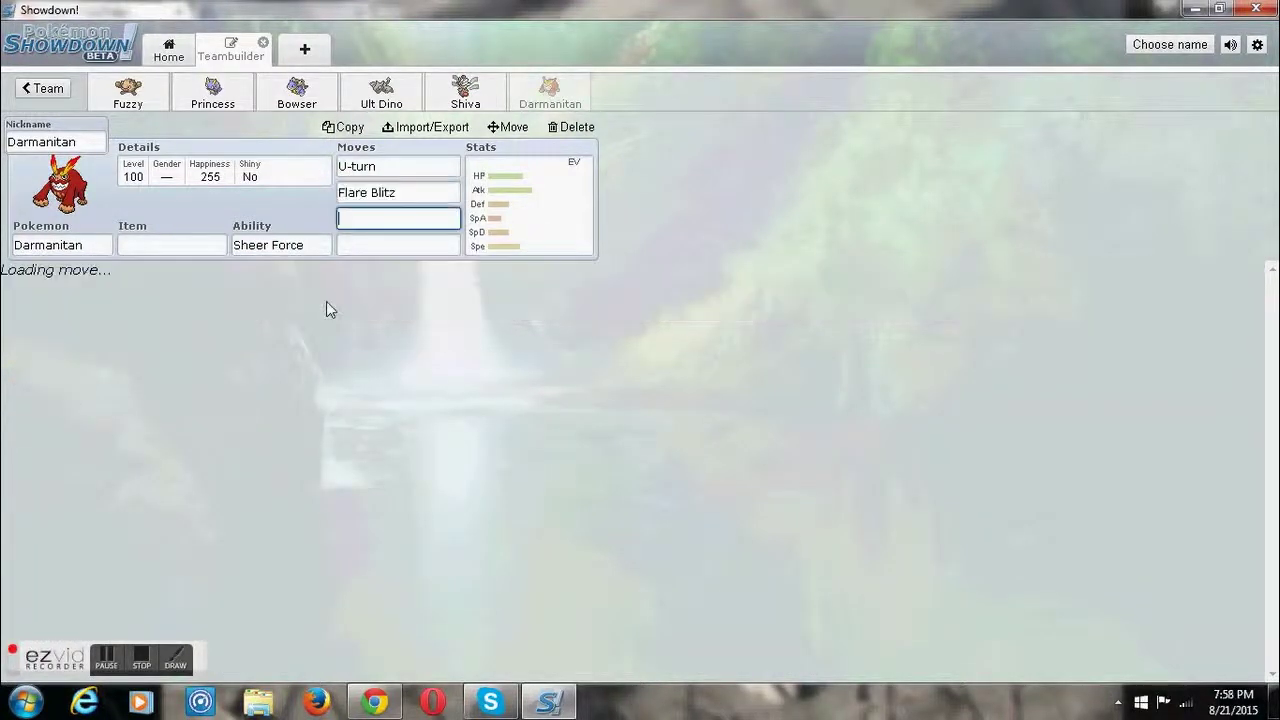
- Set Darmanitan's held item to Life Orb
{"action": "left_click", "coordinate": [293, 247]}
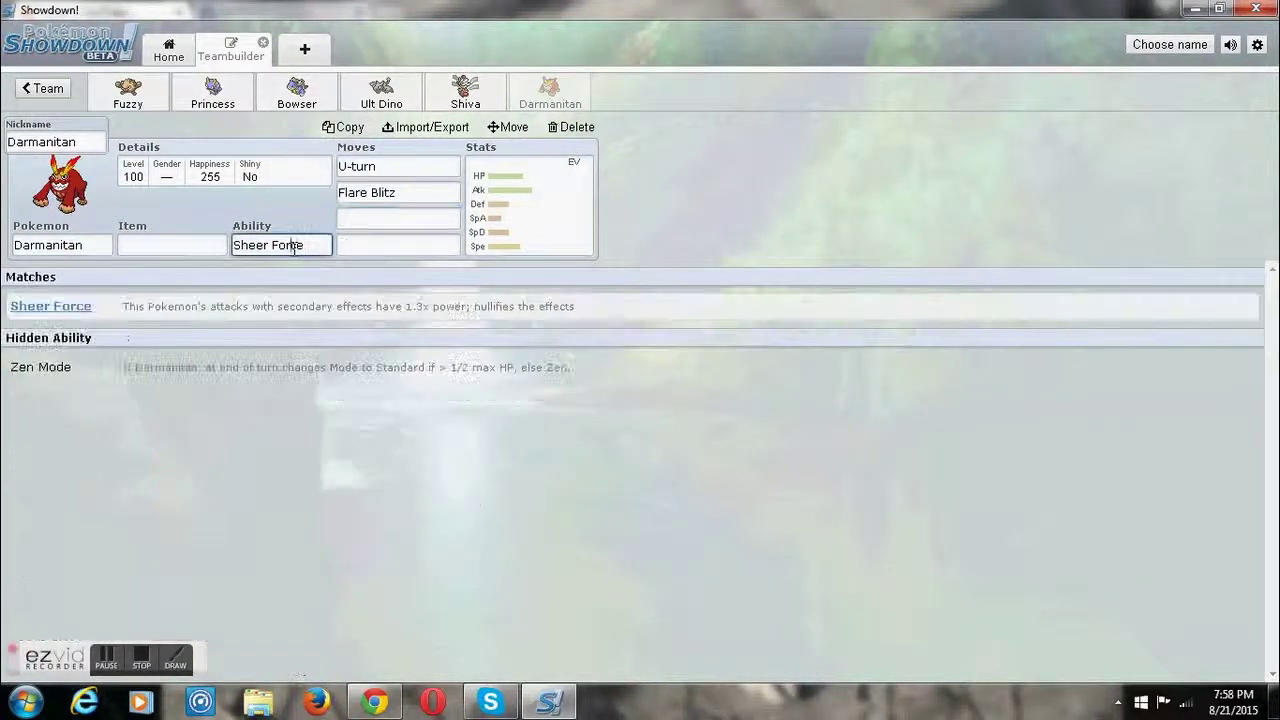
{"action": "left_click", "coordinate": [148, 251]}
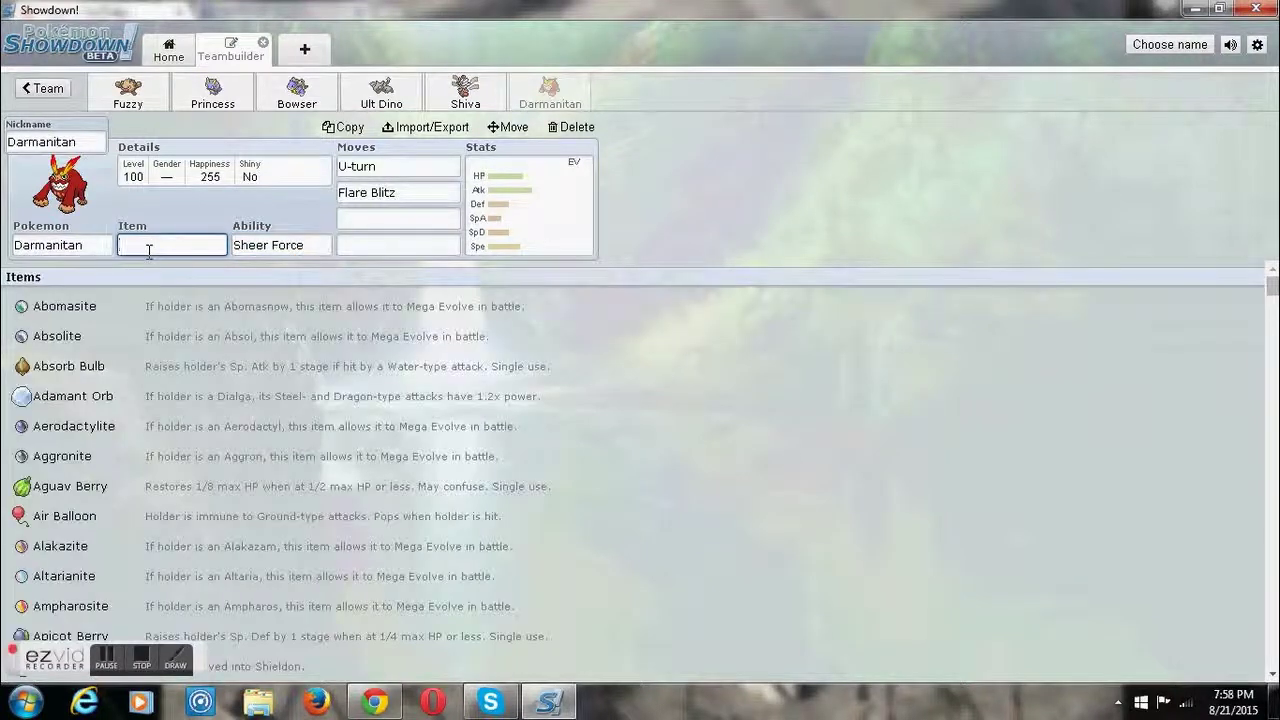
{"action": "type", "text": "life"}
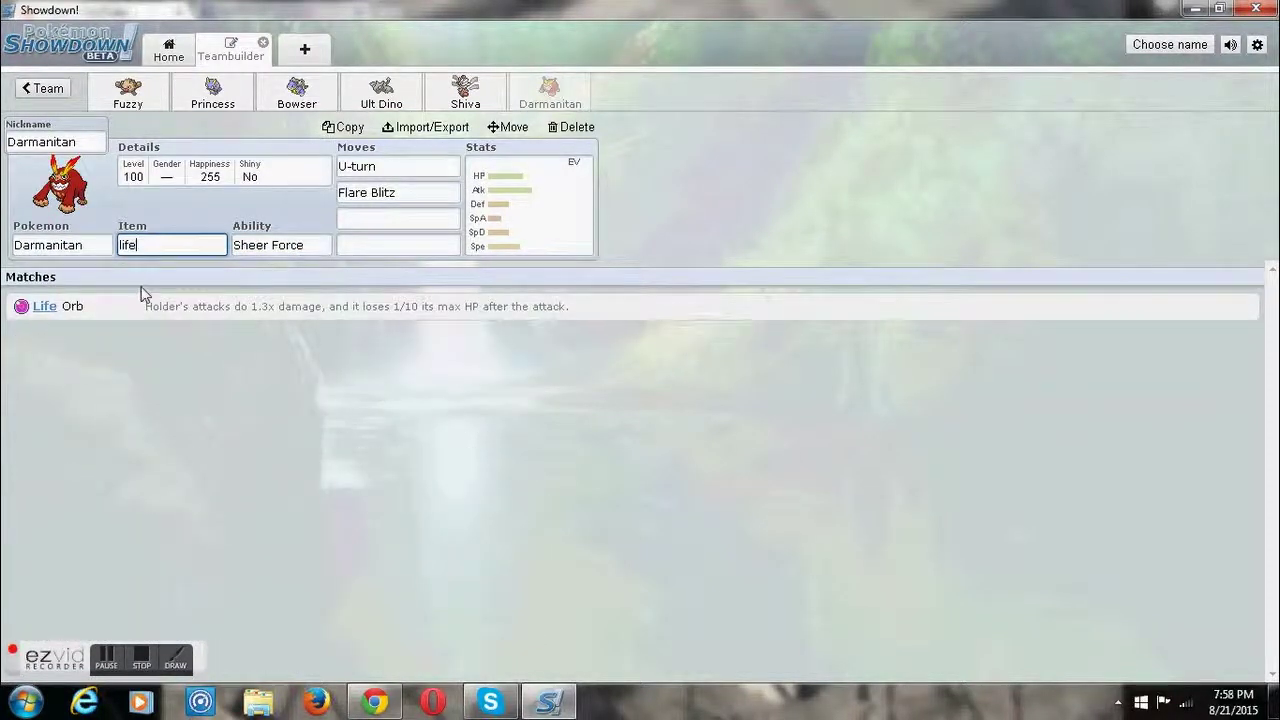
{"action": "left_click", "coordinate": [140, 312]}
{"action": "left_click", "coordinate": [378, 217]}
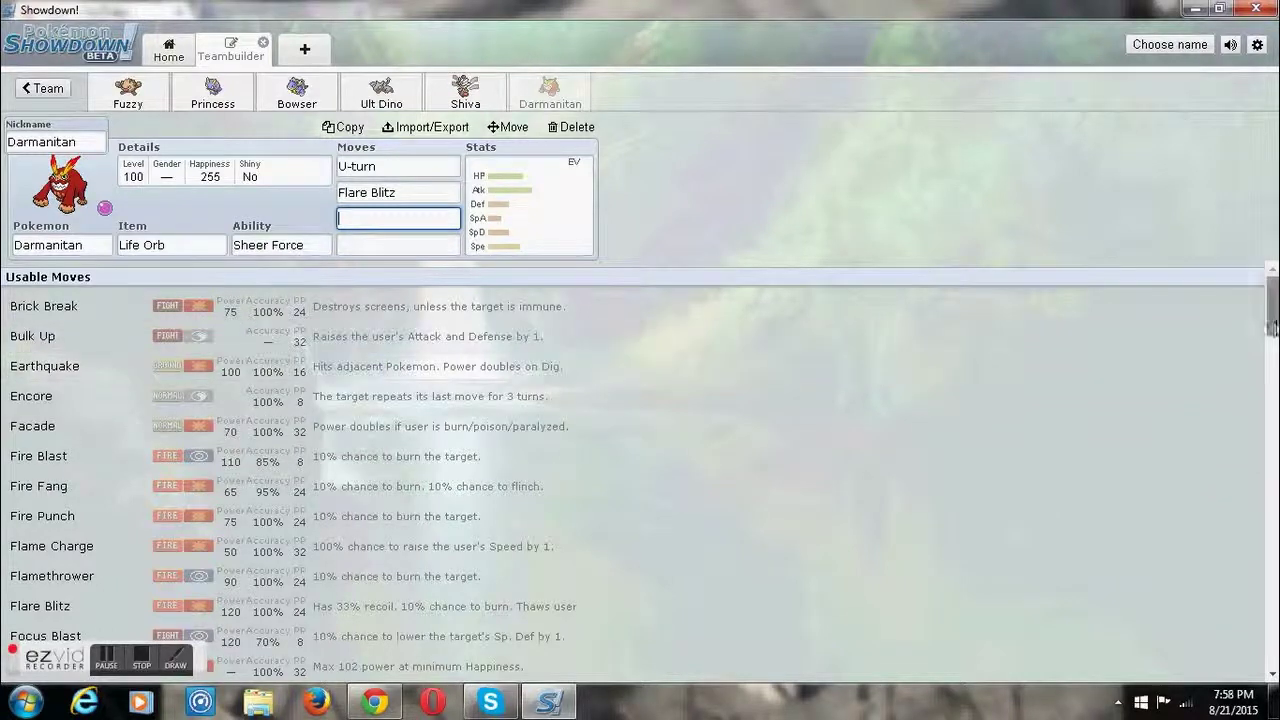
{"action": "scroll", "coordinate": [1258, 338], "scroll_direction": "down", "scroll_amount": 5}
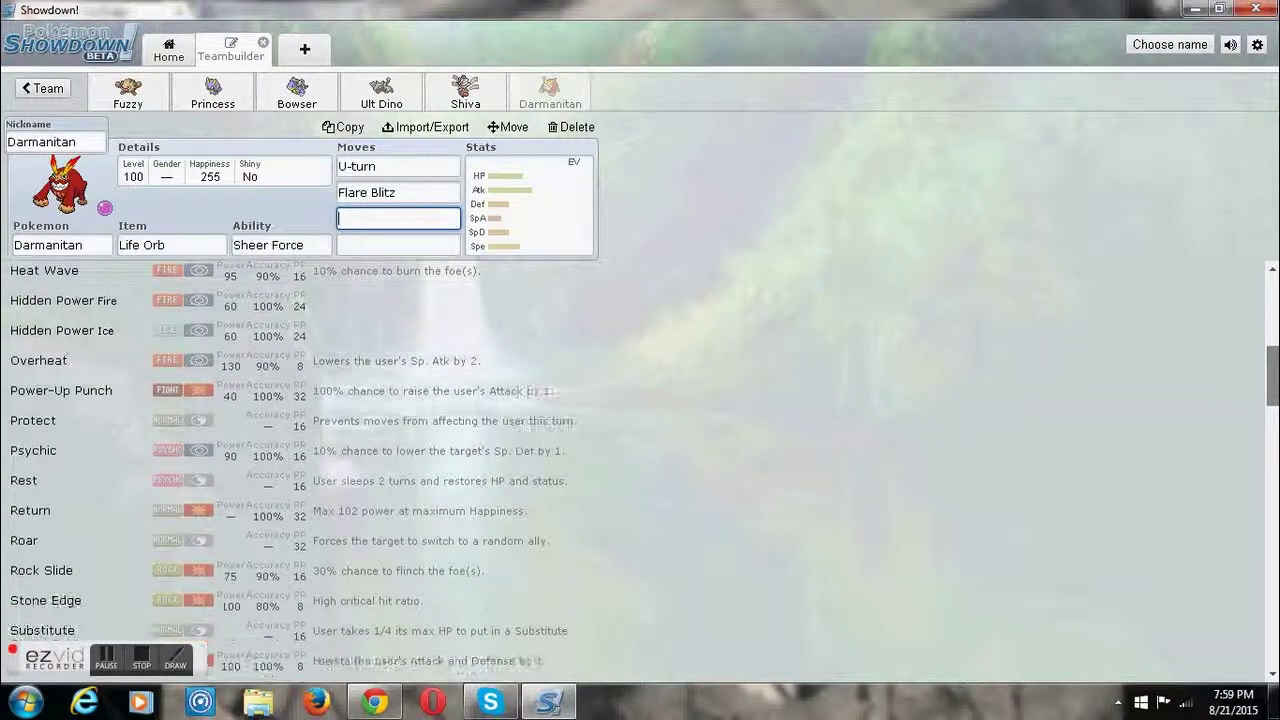
{"action": "scroll", "coordinate": [547, 676], "scroll_direction": "down", "scroll_amount": 1}
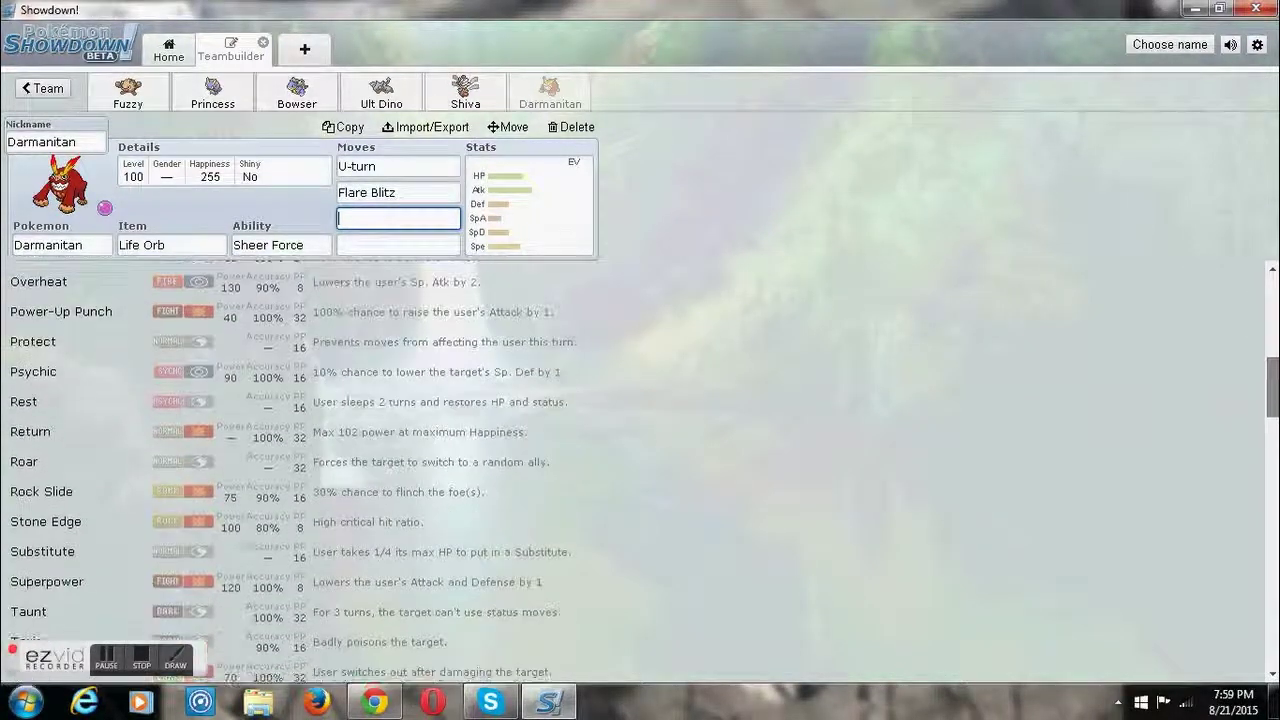
{"action": "scroll", "coordinate": [640, 470], "scroll_direction": "down", "scroll_amount": 2}
{"action": "scroll", "coordinate": [640, 470], "scroll_direction": "down", "scroll_amount": 2}
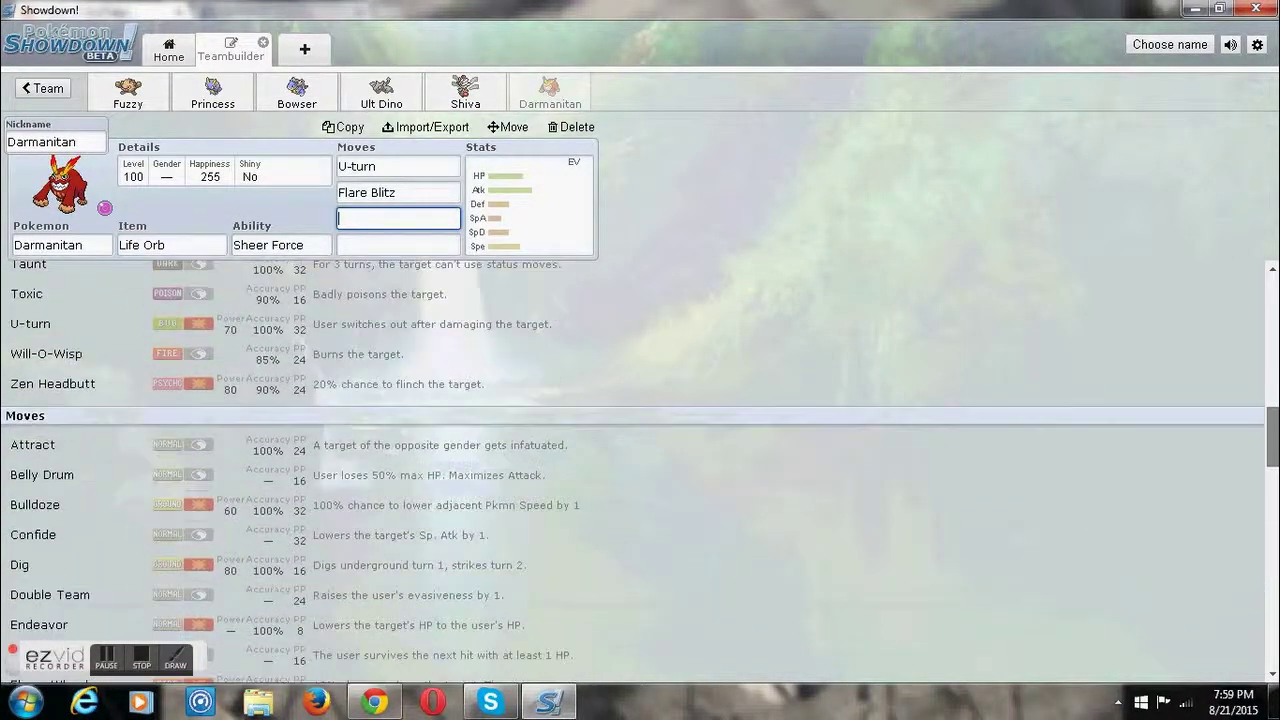
{"action": "scroll", "coordinate": [640, 470], "scroll_direction": "down", "scroll_amount": 1}
{"action": "scroll", "coordinate": [640, 470], "scroll_direction": "down", "scroll_amount": 1}
{"action": "scroll", "coordinate": [640, 470], "scroll_direction": "down", "scroll_amount": 2}
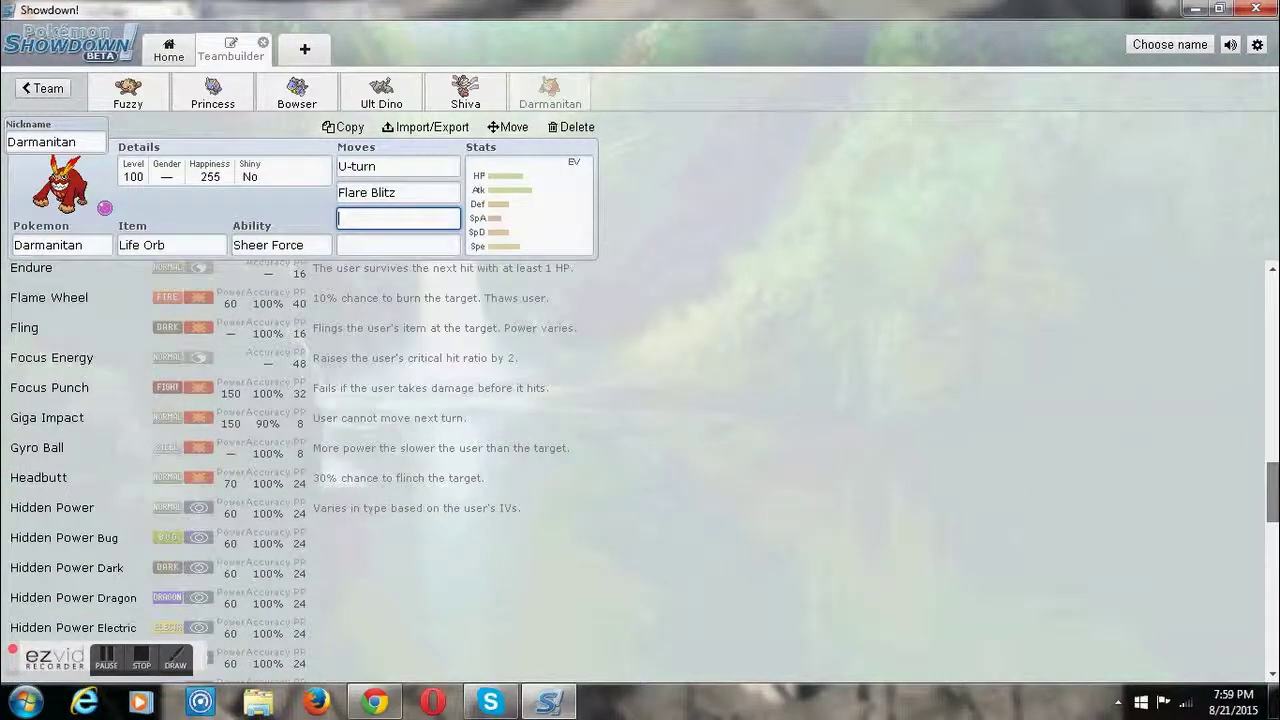
{"action": "scroll", "coordinate": [640, 470], "scroll_direction": "down", "scroll_amount": 6}
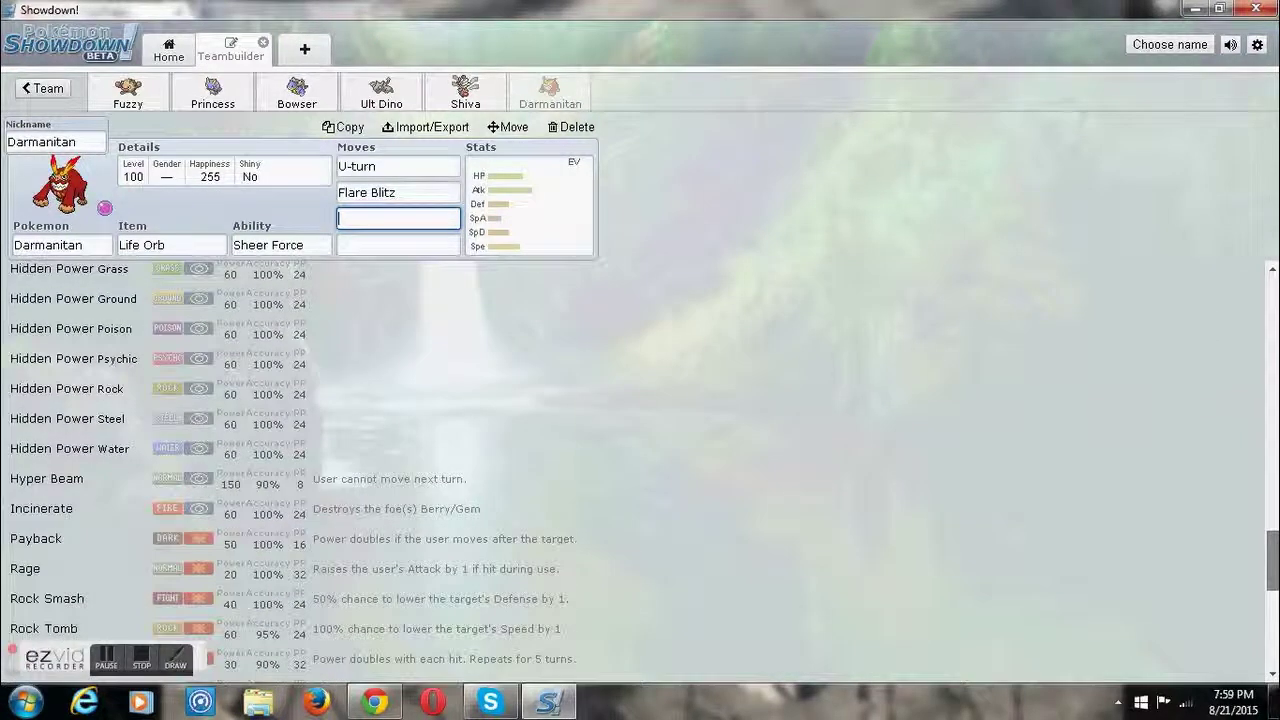
{"action": "scroll", "coordinate": [640, 470], "scroll_direction": "down", "scroll_amount": 1}
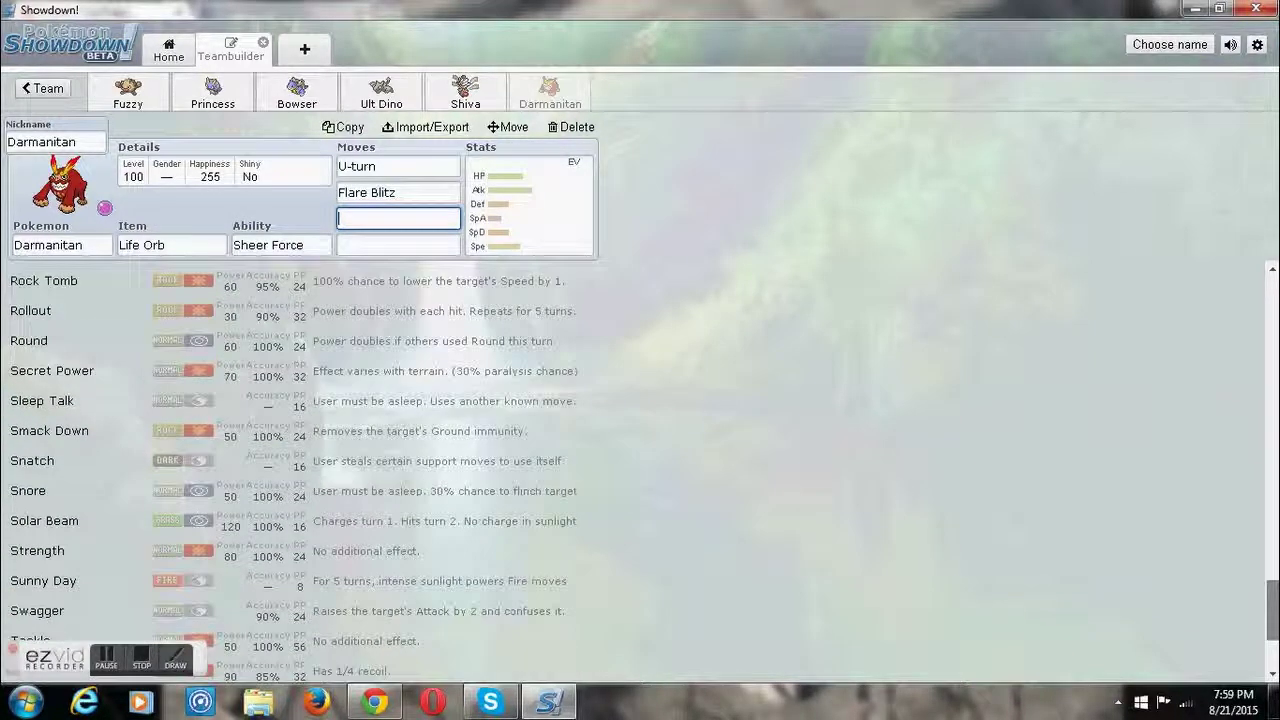
{"action": "scroll", "coordinate": [640, 470], "scroll_direction": "down", "scroll_amount": 1}
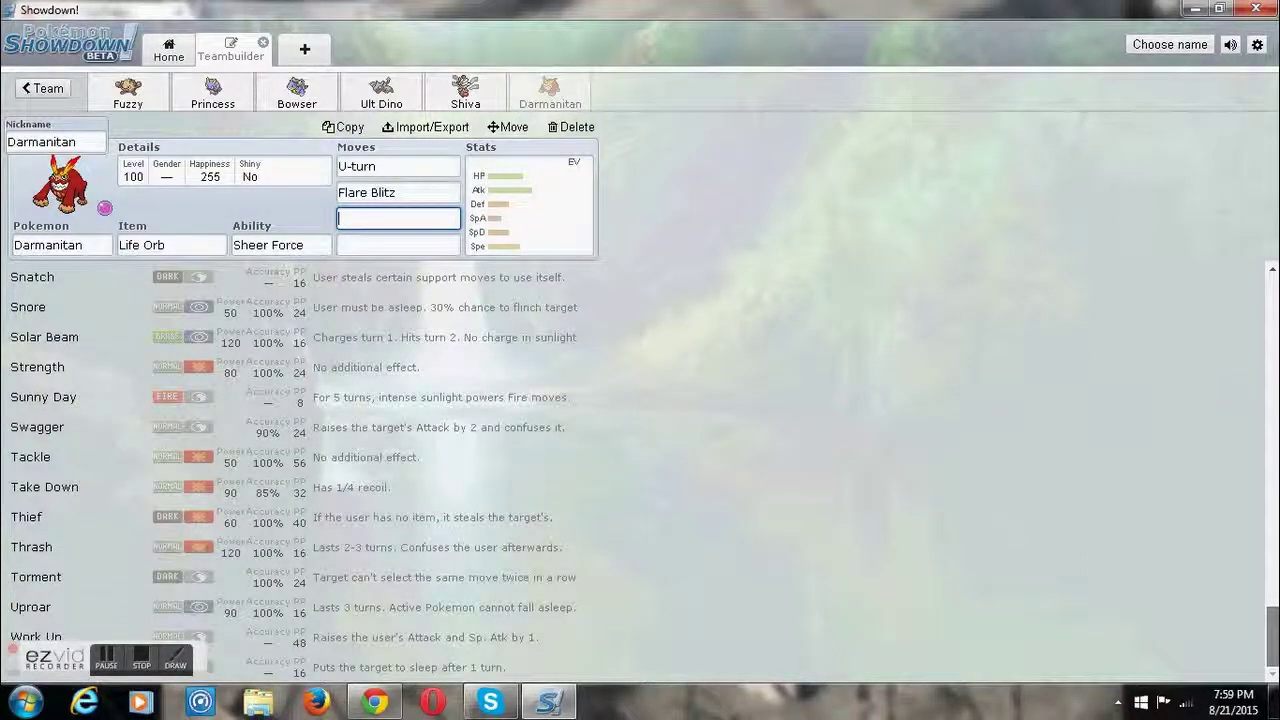
{"action": "scroll", "coordinate": [300, 470], "scroll_direction": "up", "scroll_amount": 2}
{"action": "scroll", "coordinate": [300, 470], "scroll_direction": "up", "scroll_amount": 3}
{"action": "scroll", "coordinate": [300, 470], "scroll_direction": "up", "scroll_amount": 5}
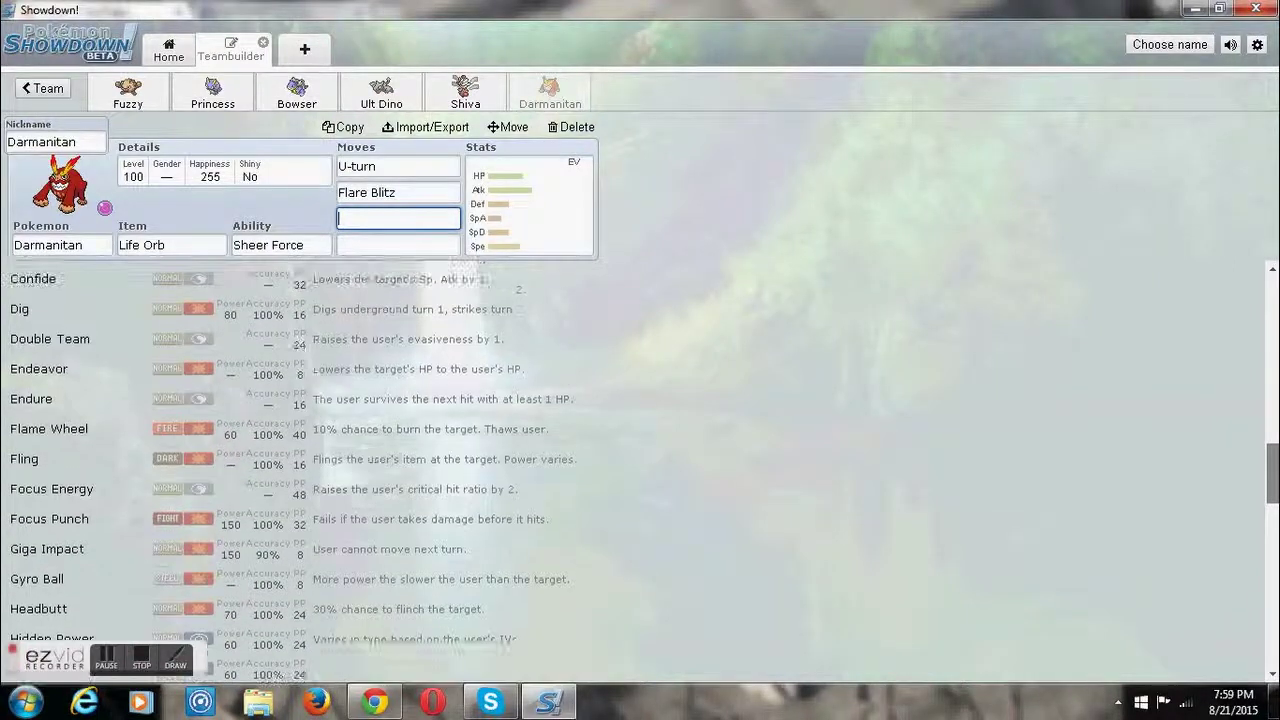
{"action": "scroll", "coordinate": [300, 470], "scroll_direction": "up", "scroll_amount": 3}
{"action": "scroll", "coordinate": [300, 470], "scroll_direction": "up", "scroll_amount": 2}
{"action": "scroll", "coordinate": [300, 470], "scroll_direction": "up", "scroll_amount": 2}
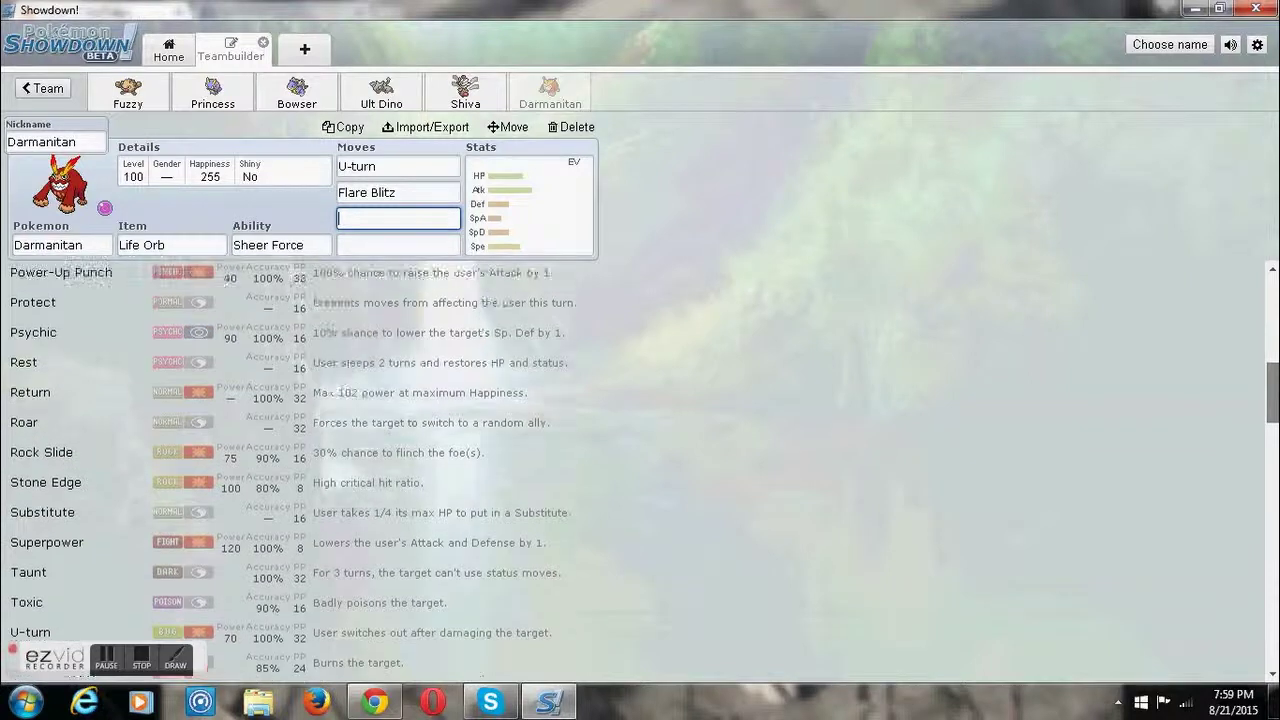
{"action": "scroll", "coordinate": [300, 470], "scroll_direction": "up", "scroll_amount": 1}
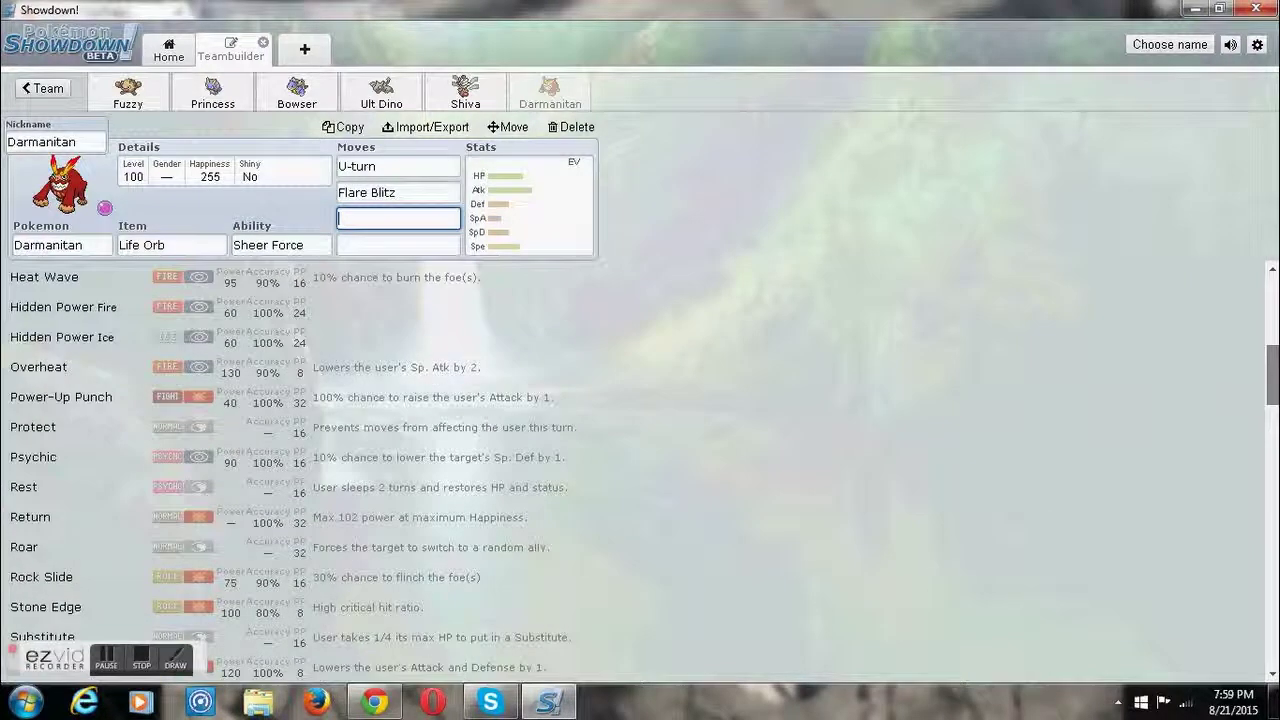
{"action": "scroll", "coordinate": [300, 470], "scroll_direction": "up", "scroll_amount": 1}
{"action": "scroll", "coordinate": [300, 470], "scroll_direction": "up", "scroll_amount": 3}
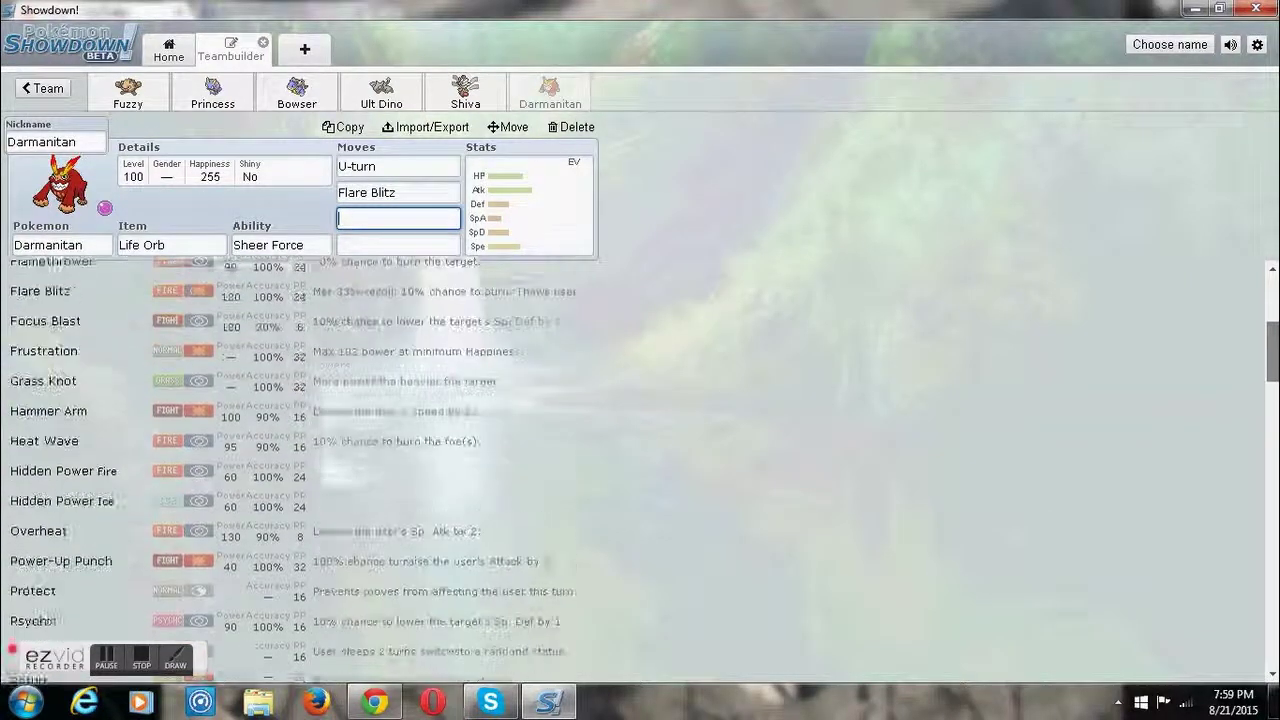
{"action": "scroll", "coordinate": [300, 470], "scroll_direction": "up", "scroll_amount": 2}
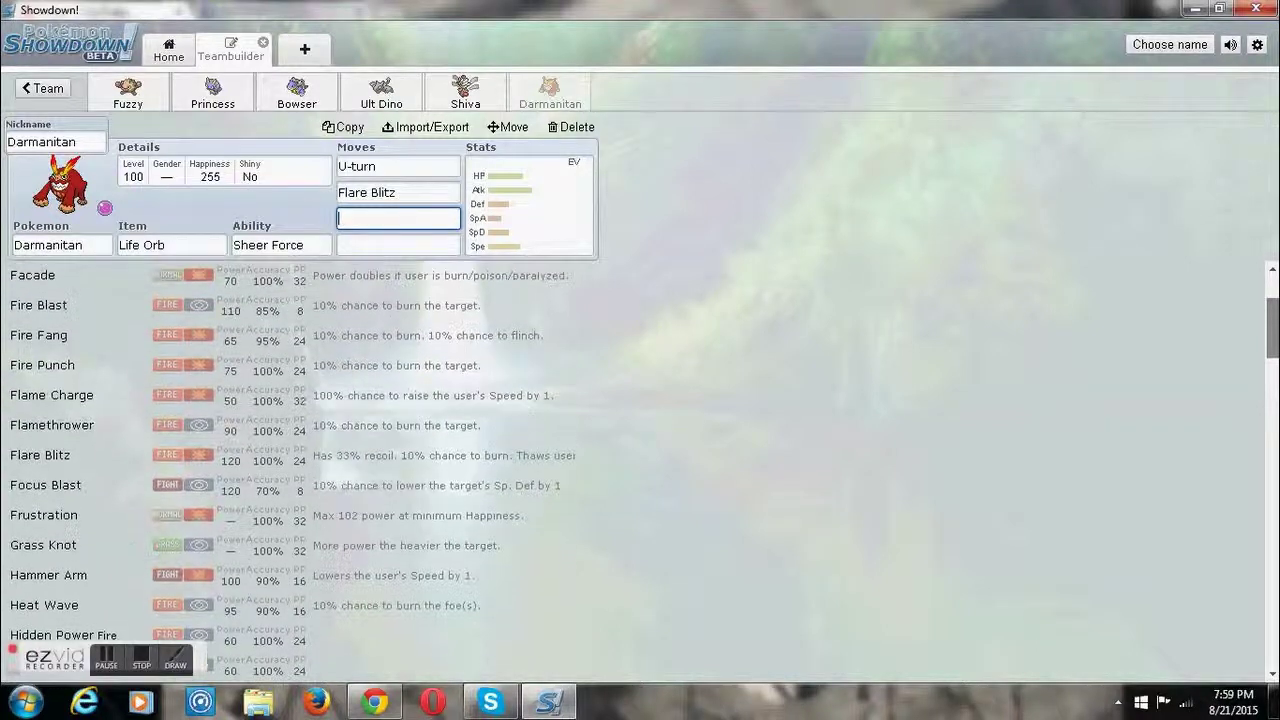
{"action": "scroll", "coordinate": [300, 470], "scroll_direction": "up", "scroll_amount": 3}
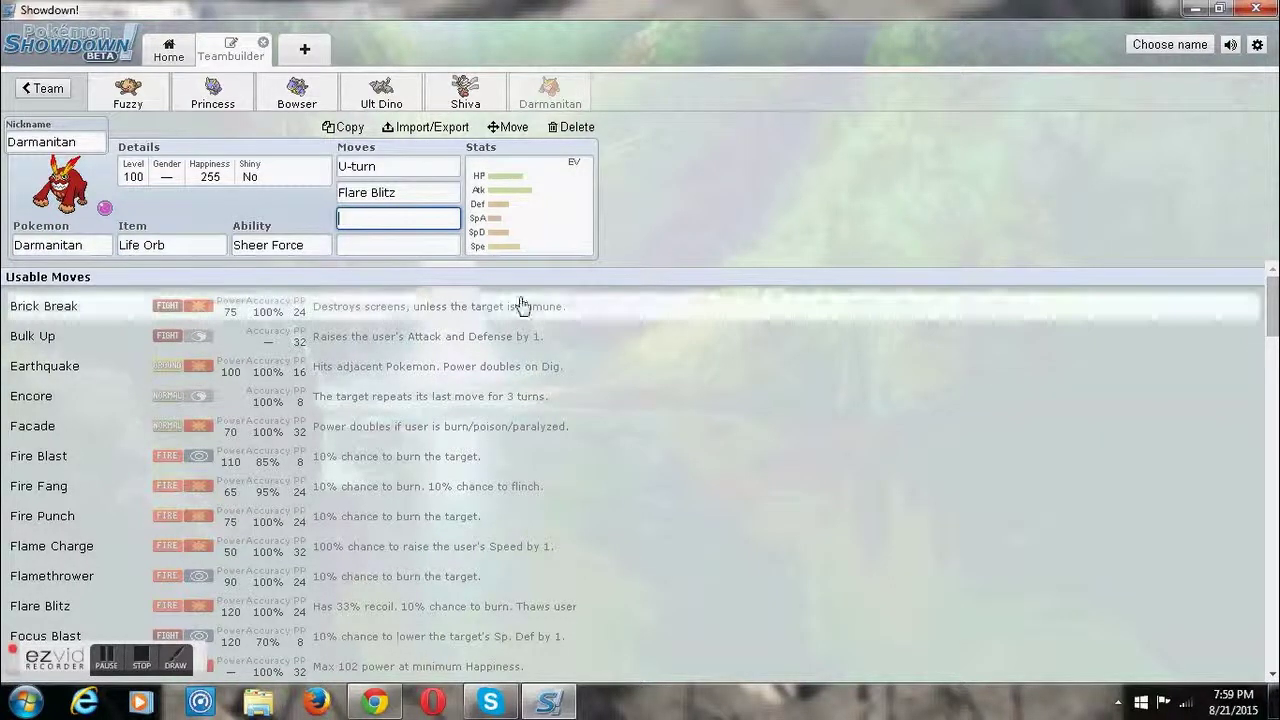
- Add Superpower and Earthquake as Darmanitan's third and fourth moves
{"action": "type", "text": "fi"}
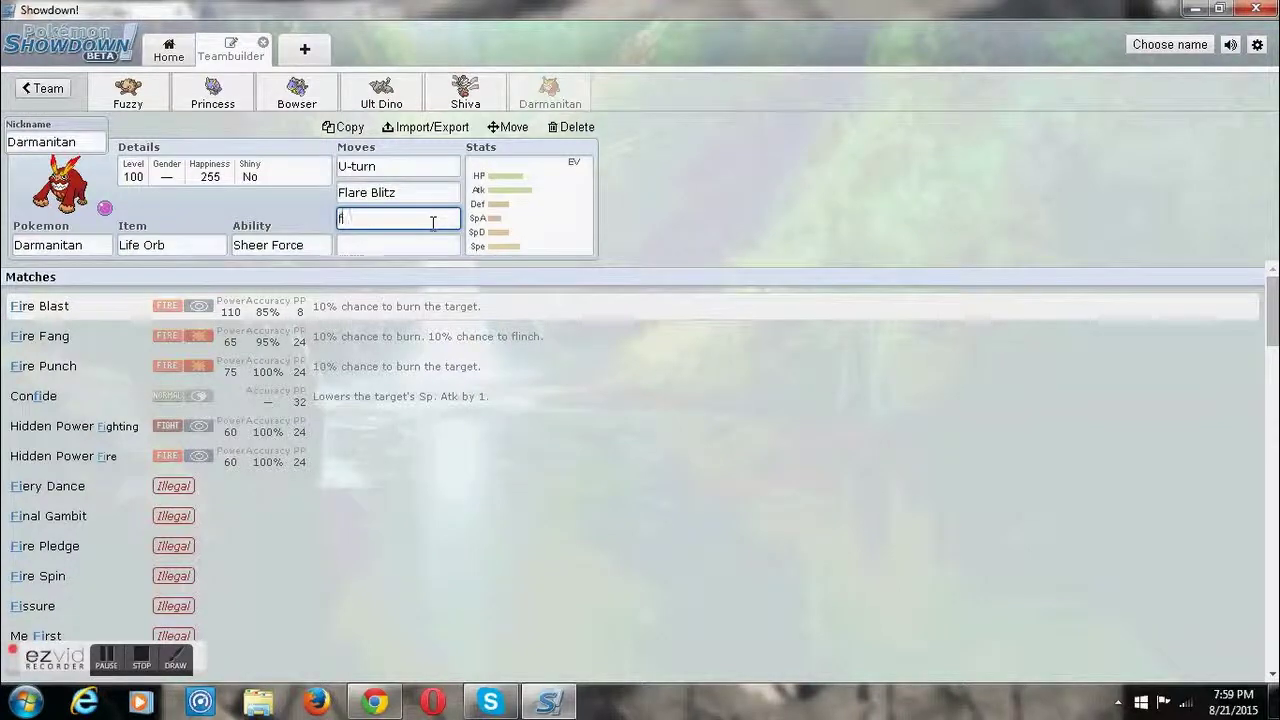
{"action": "key", "text": "BackSpace"}
{"action": "key", "text": "BackSpace"}
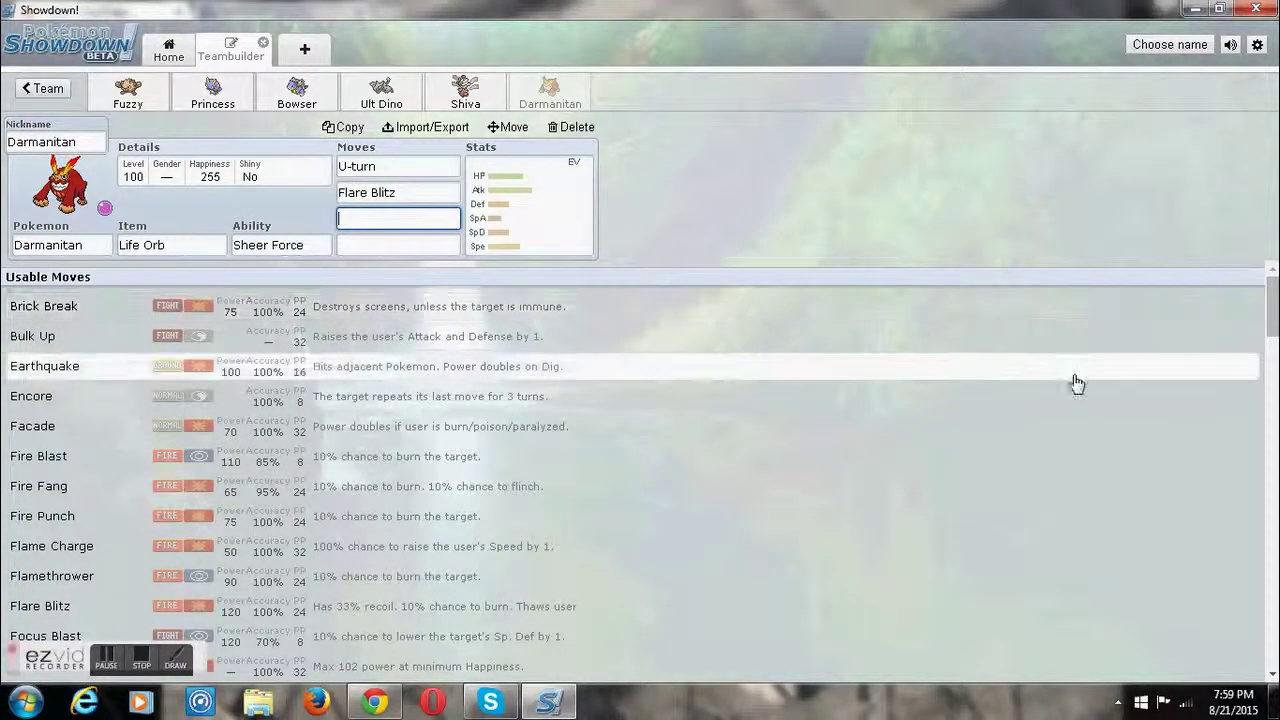
{"action": "left_click_drag", "start_coordinate": [1272, 305], "coordinate": [1272, 404]}
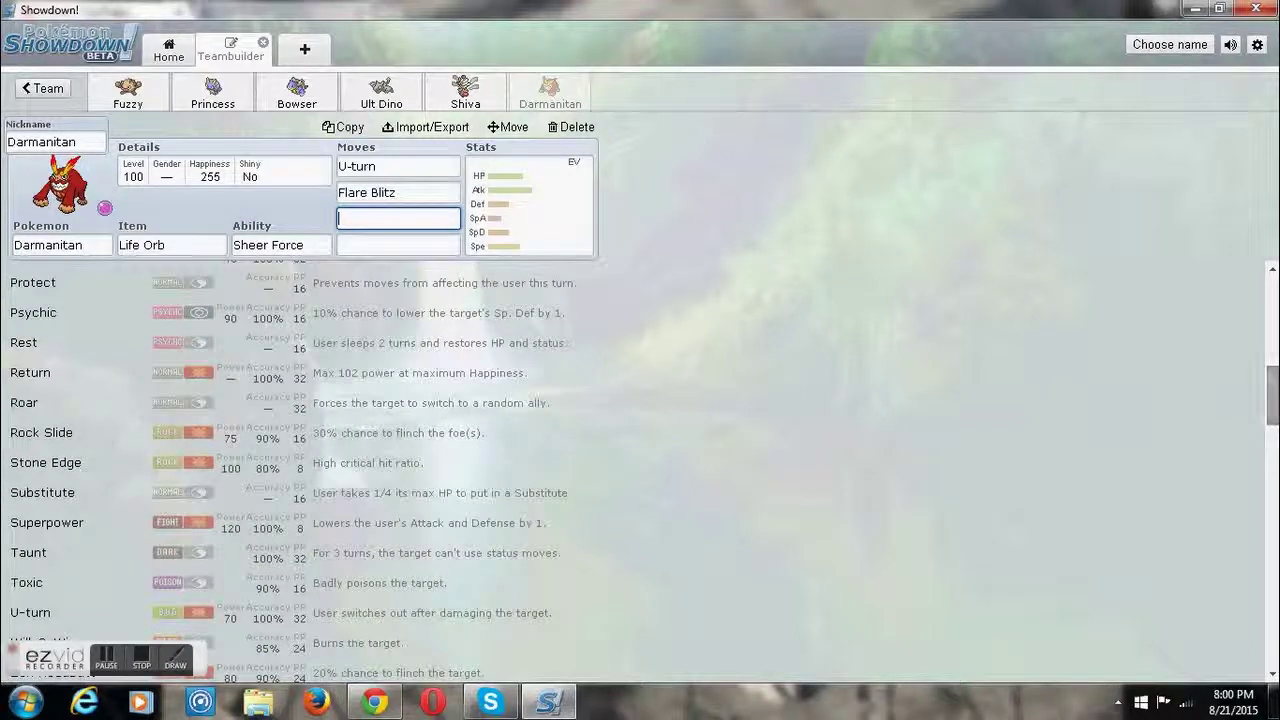
{"action": "left_click", "coordinate": [531, 528]}
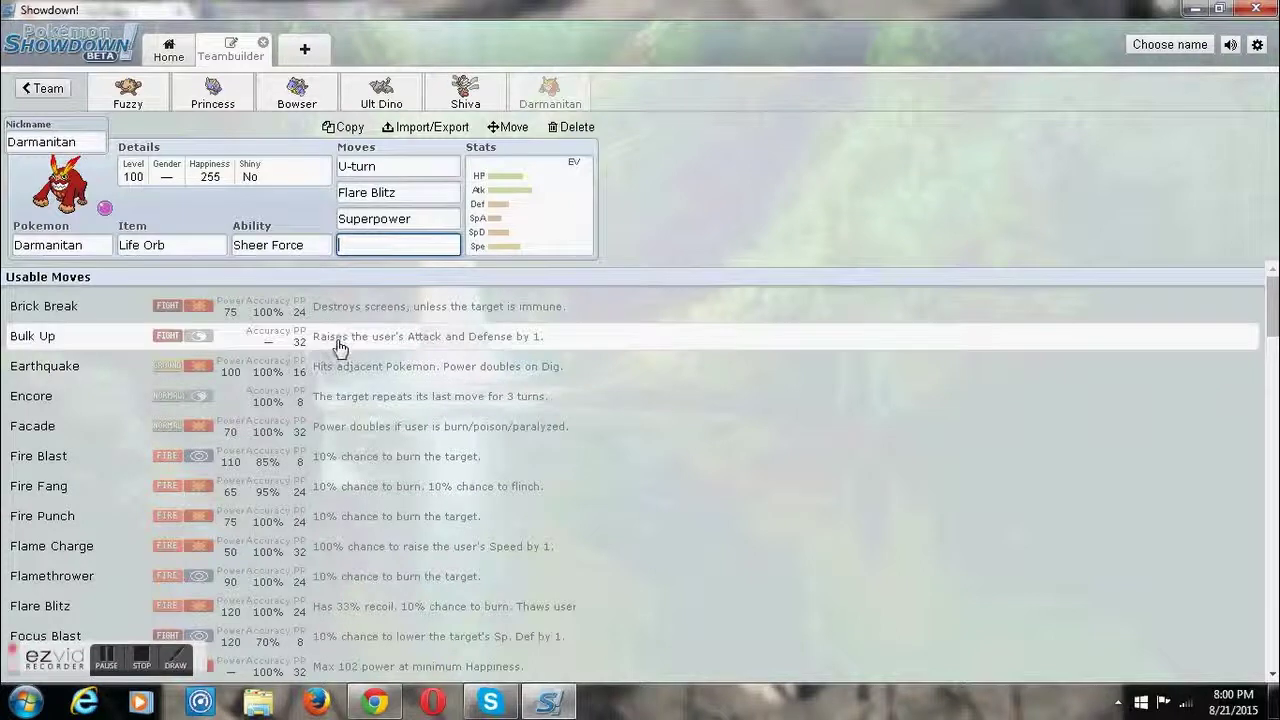
{"action": "left_click", "coordinate": [340, 374]}
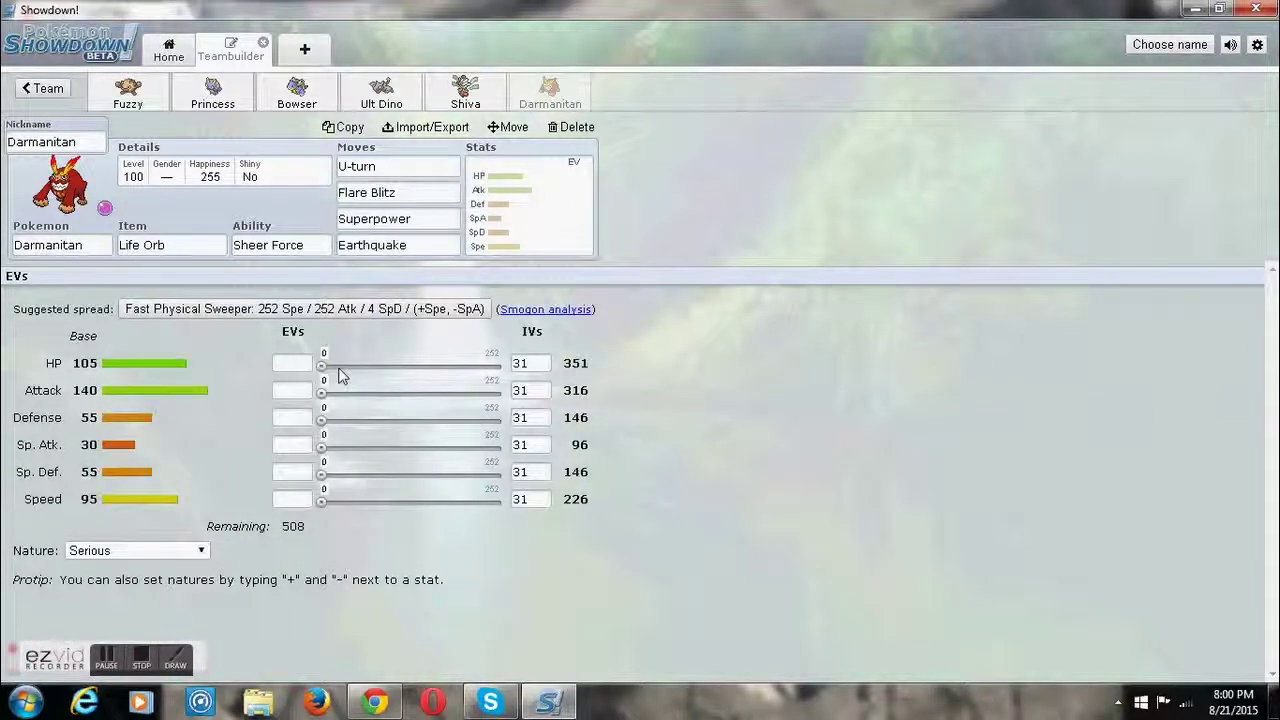
- Make Darmanitan Jolly (-Sp. Atk, +Speed) with 252 Speed EVs
{"action": "left_click", "coordinate": [306, 446]}
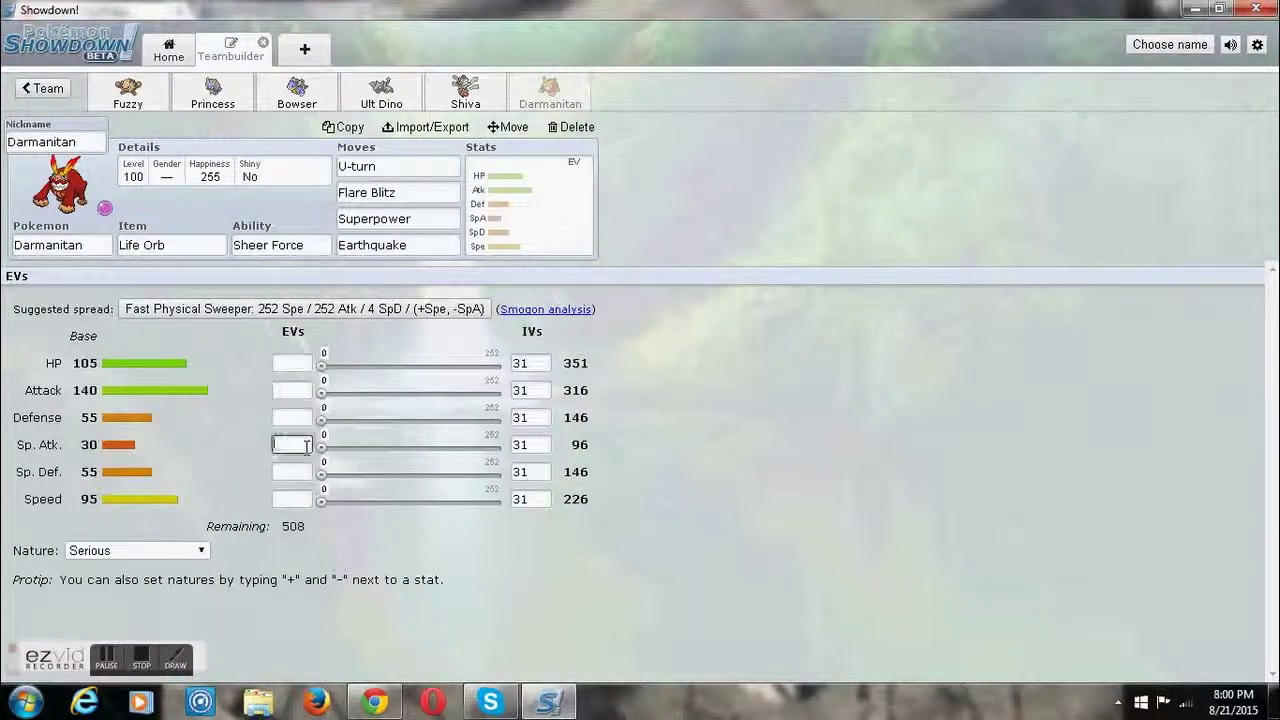
{"action": "type", "text": "-"}
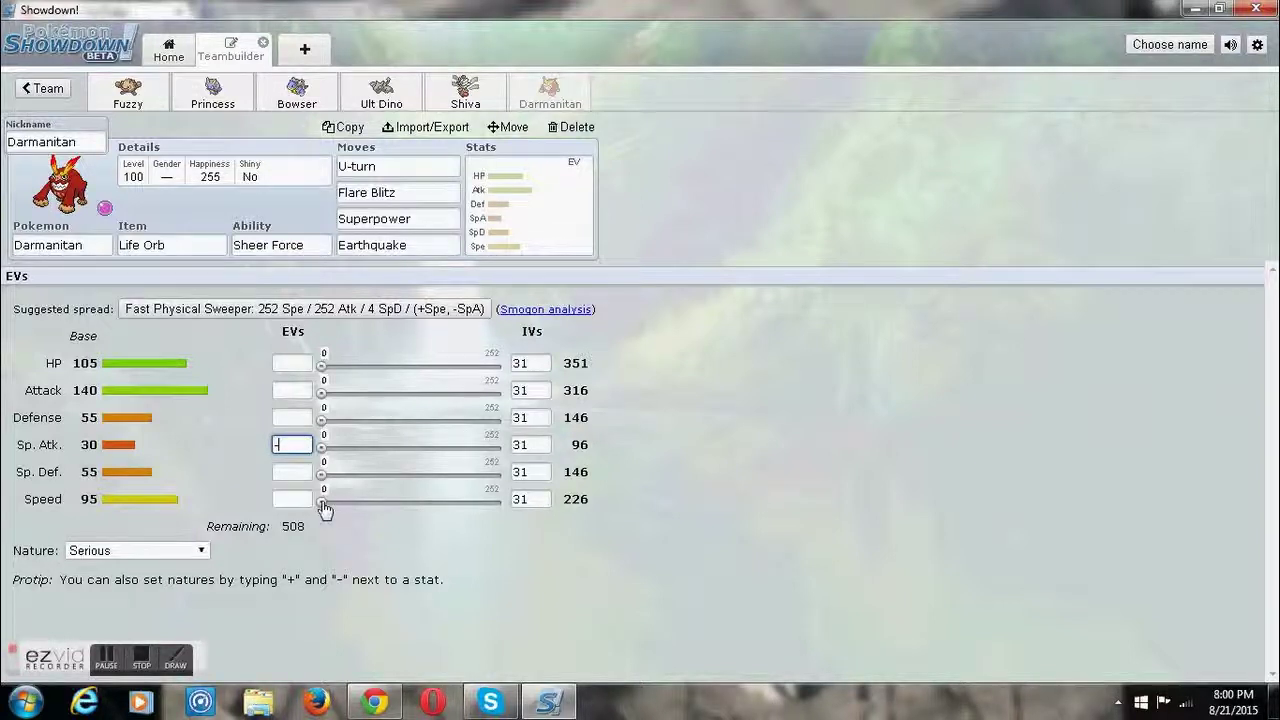
{"action": "left_click_drag", "start_coordinate": [324, 508], "coordinate": [591, 471]}
{"action": "left_click", "coordinate": [293, 498]}
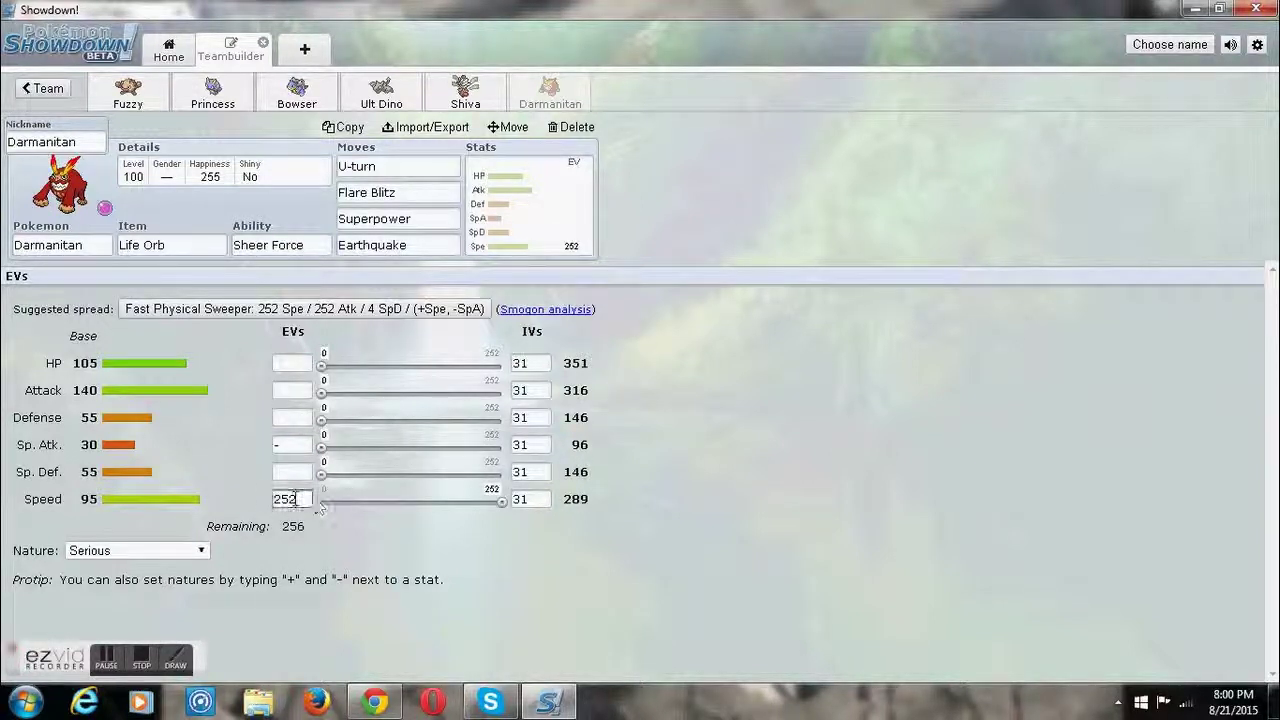
{"action": "type", "text": "+"}
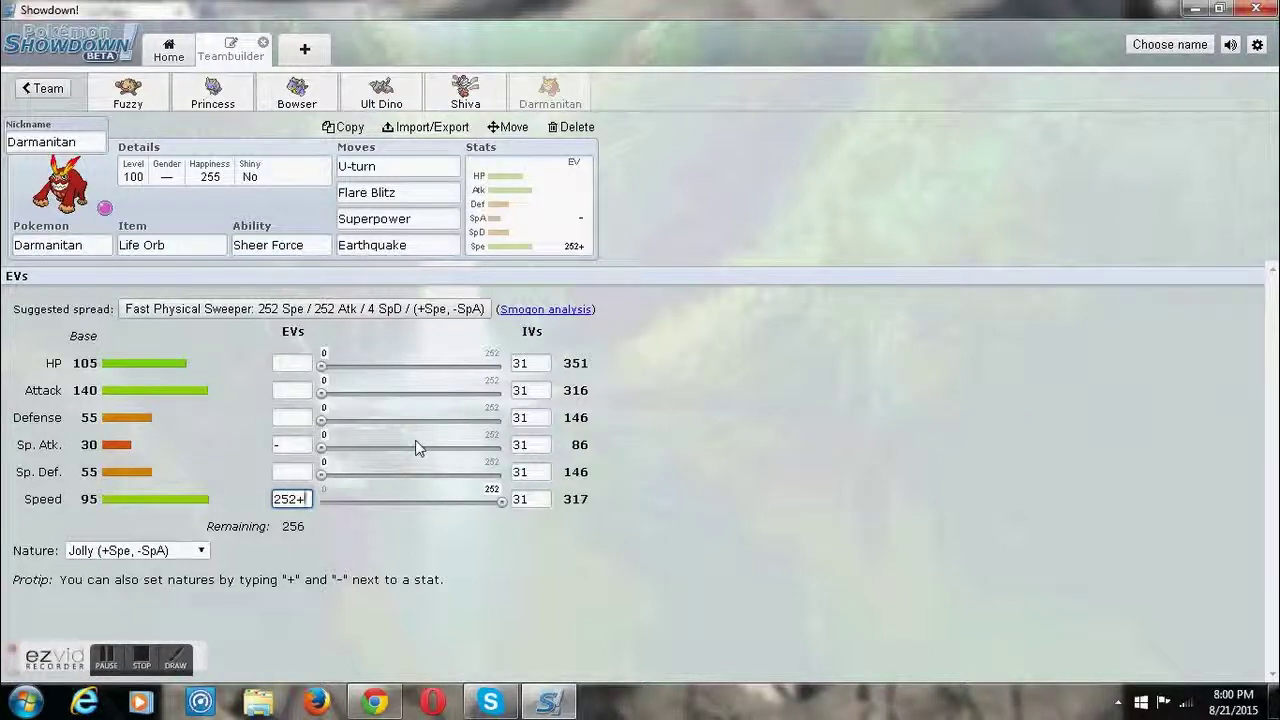
- Split Darmanitan's remaining EVs between Attack and HP
{"action": "left_click_drag", "start_coordinate": [326, 400], "coordinate": [450, 381]}
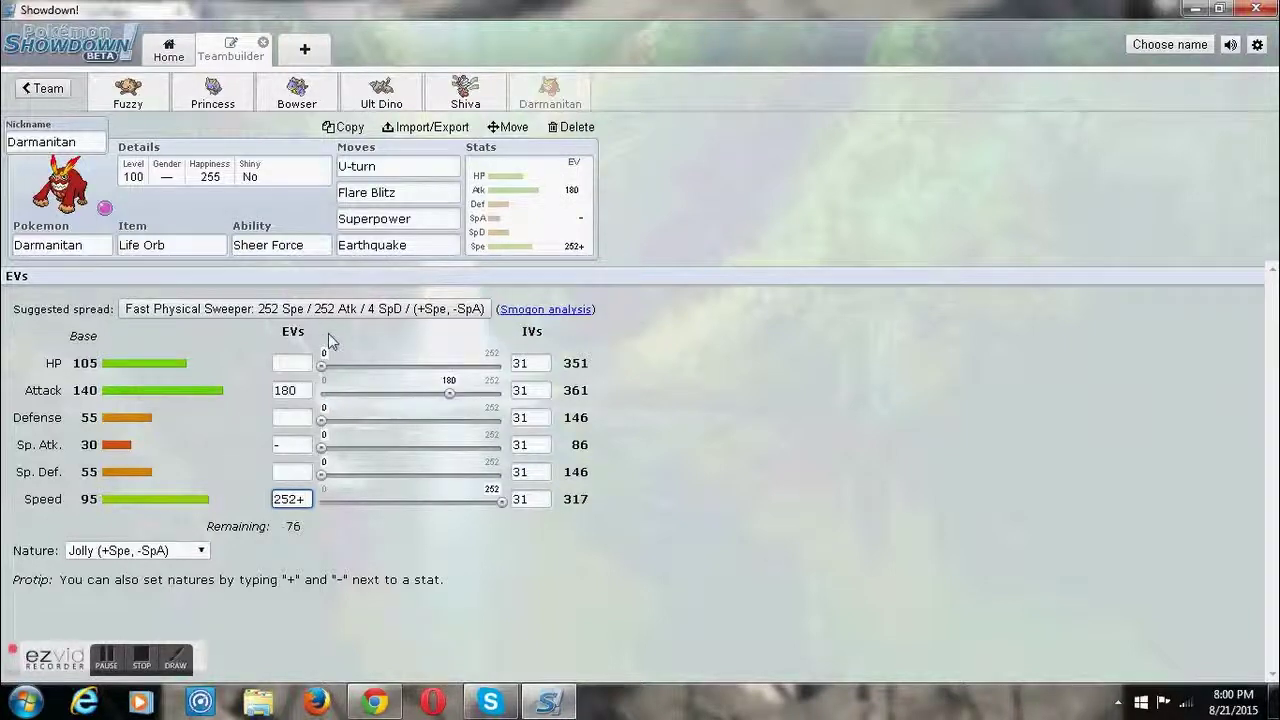
{"action": "left_click_drag", "start_coordinate": [322, 366], "coordinate": [463, 388]}
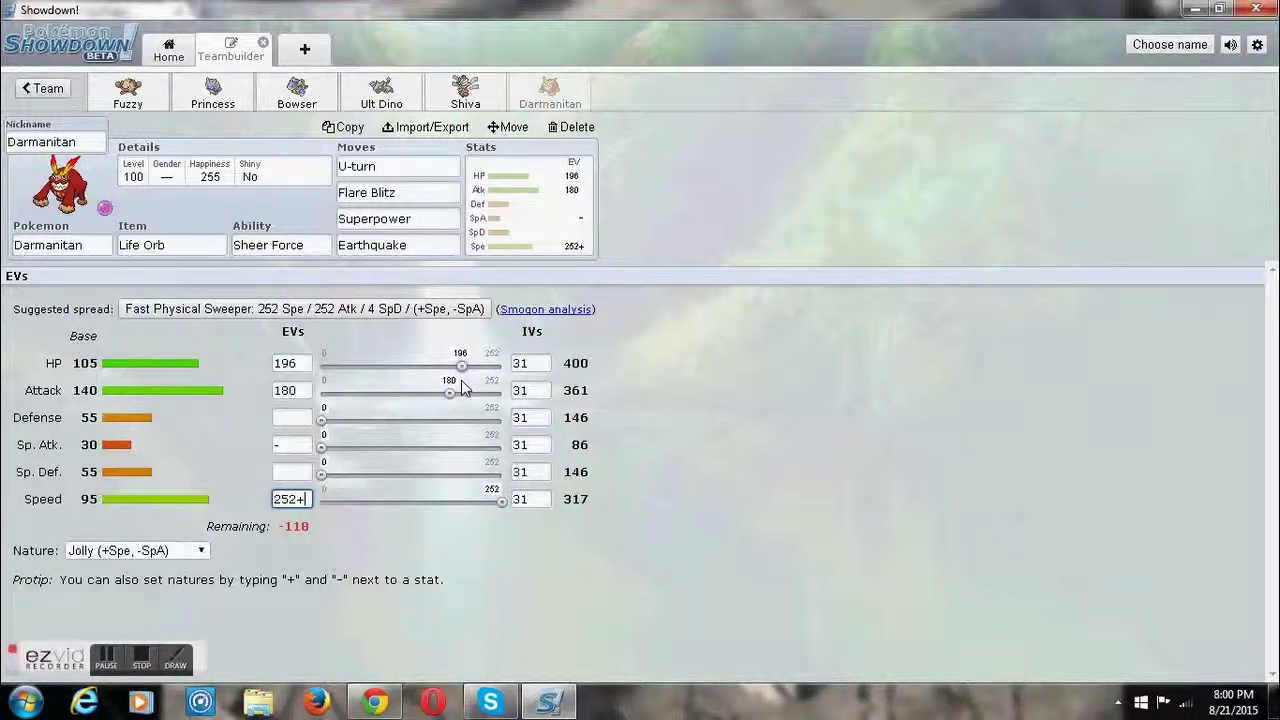
{"action": "left_click_drag", "start_coordinate": [463, 388], "coordinate": [377, 399]}
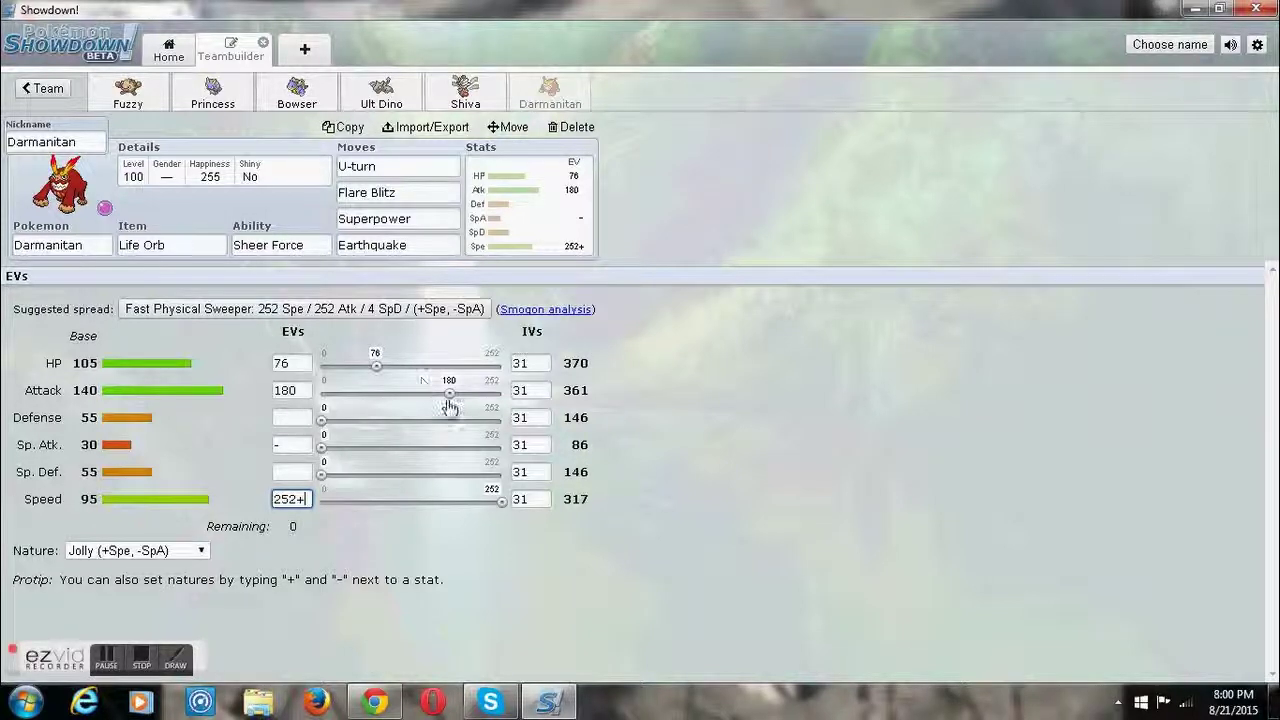
{"action": "left_click_drag", "start_coordinate": [450, 398], "coordinate": [443, 396]}
- Replace Ult Dino's fourth move, Sky Drop, with Crunch
{"action": "left_click", "coordinate": [381, 95]}
{"action": "left_click", "coordinate": [398, 245]}
{"action": "key", "text": "BackSpace"}
{"action": "type", "text": "cr"}
{"action": "left_click", "coordinate": [200, 314]}
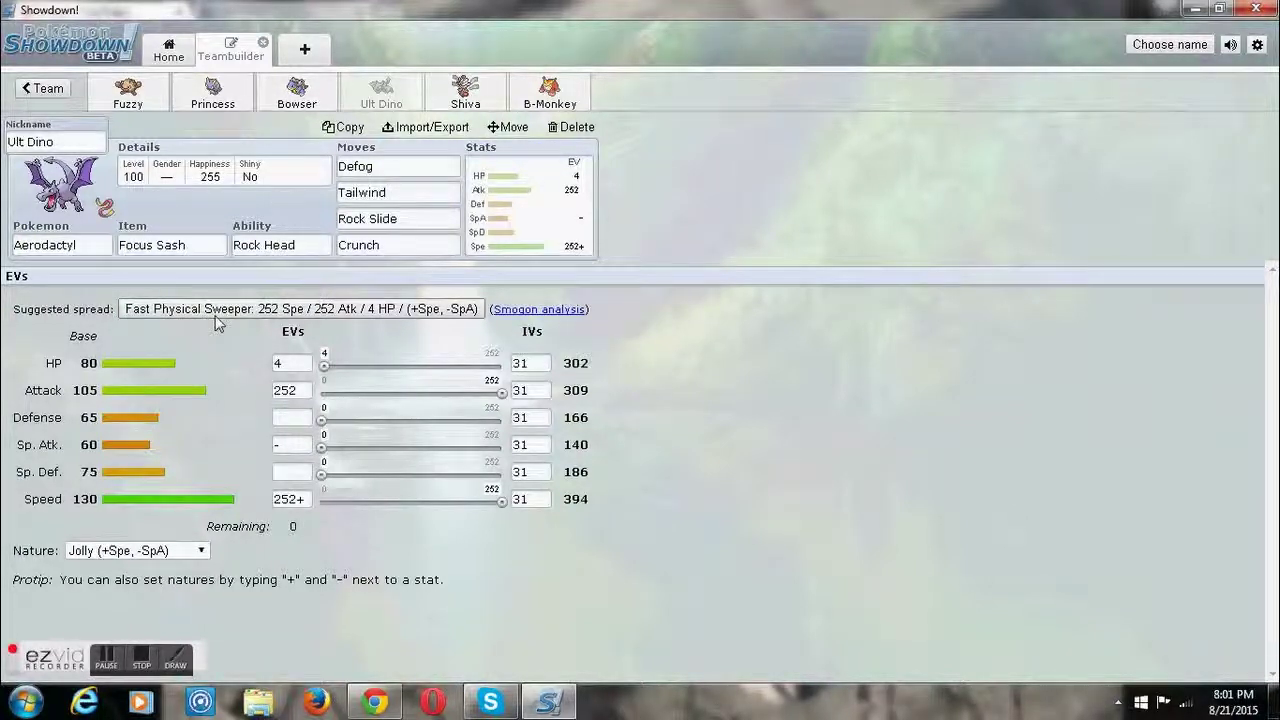
- Review the Fuzzy, Princess and Ult Dino sets, ending on Shiva's Medicham-Mega
{"action": "left_click", "coordinate": [135, 95]}
{"action": "left_click", "coordinate": [213, 95]}
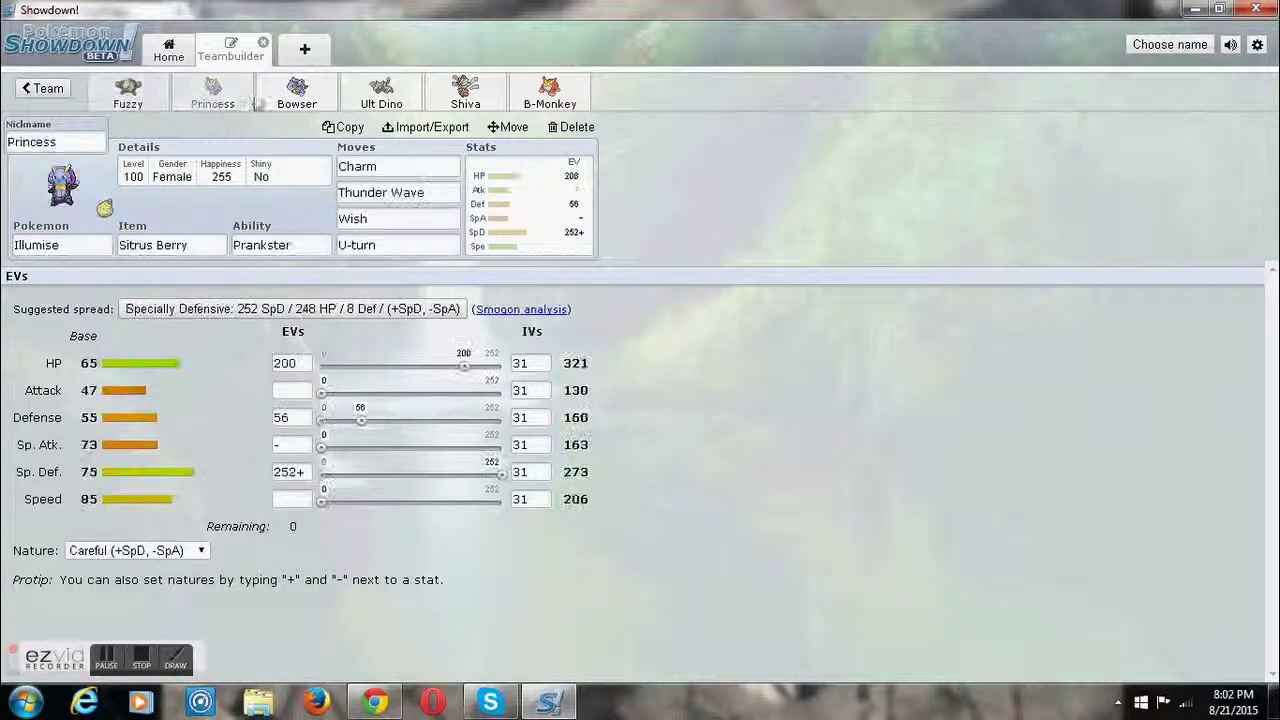
{"action": "left_click", "coordinate": [381, 95]}
{"action": "left_click", "coordinate": [465, 95]}
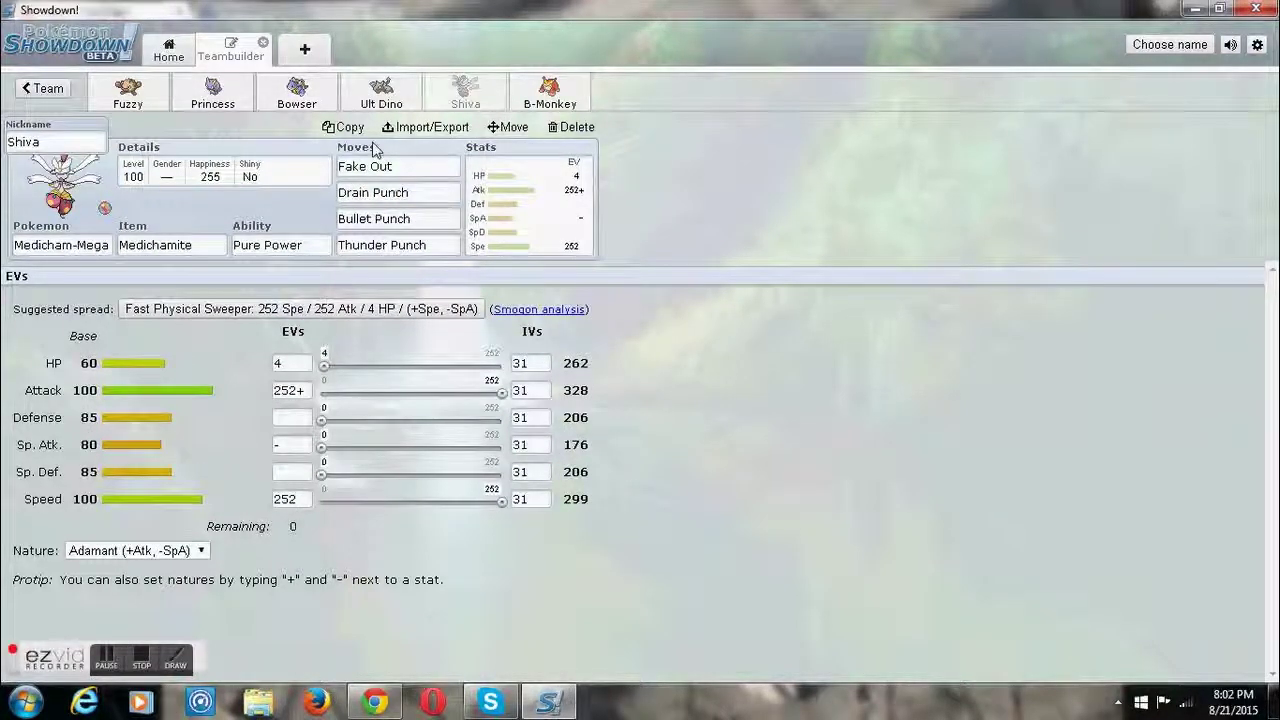